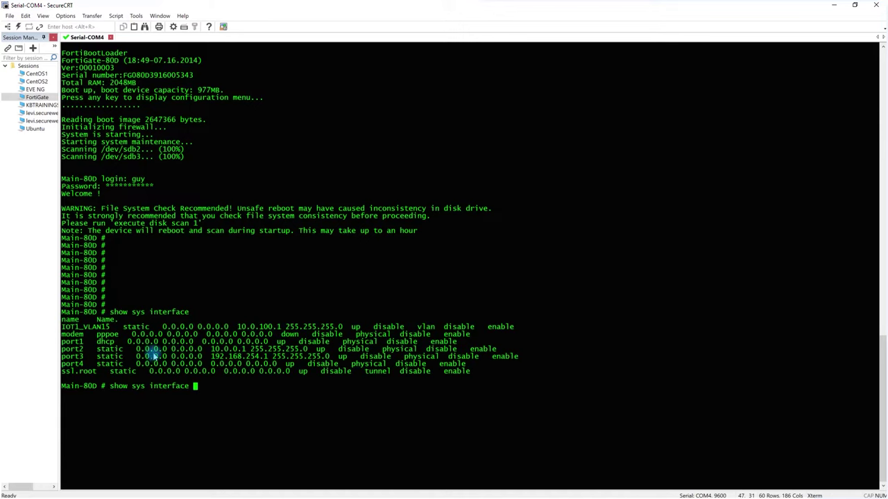
- Run 'exec factoryreset' on the FortiGate and confirm the reset with y
key(BackSpace)
key(BackSpace)
key(BackSpace)
key(BackSpace)
key(BackSpace)
key(BackSpace)
key(BackSpace)
key(BackSpace)
key(BackSpace)
key(BackSpace)
key(BackSpace)
key(BackSpace)
key(BackSpace)
key(BackSpace)
key(BackSpace)
key(BackSpace)
key(BackSpace)
key(BackSpace)
key(Return)
key(Return)
key(Return)
key(Return)
key(Return)
key(Return)
key(Return)
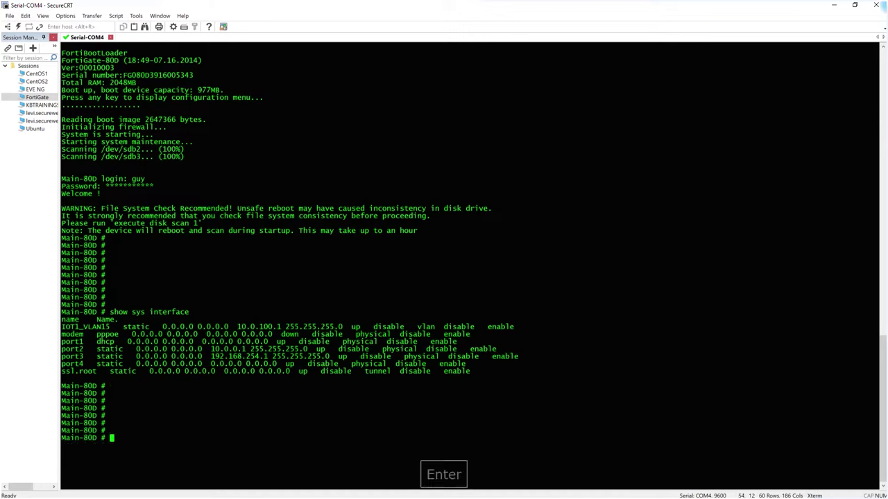
text(exec fact)
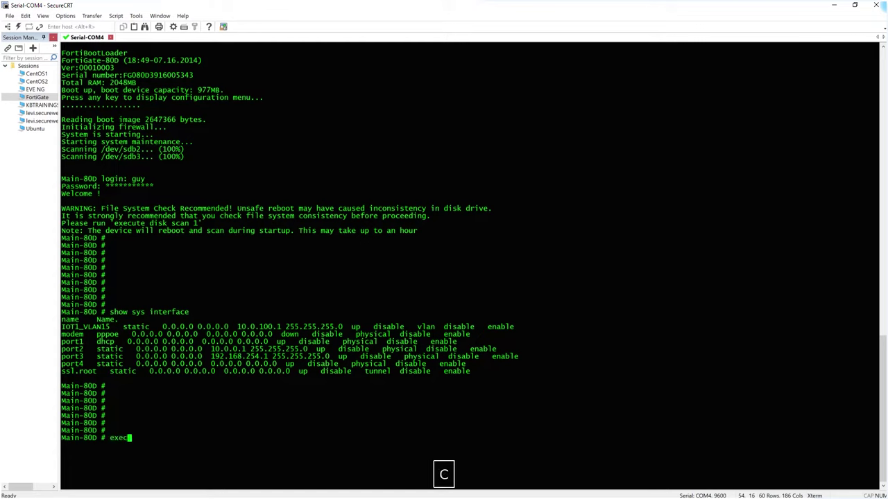
key(Tab)
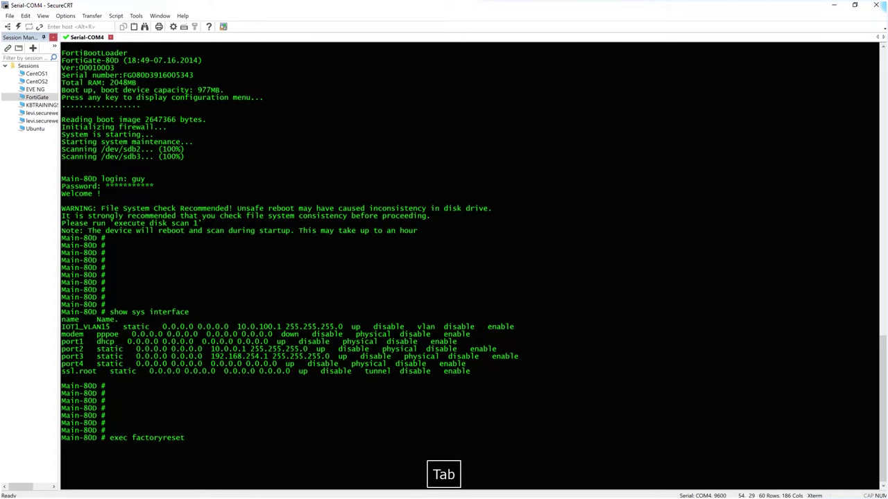
key(Return)
key(Return)
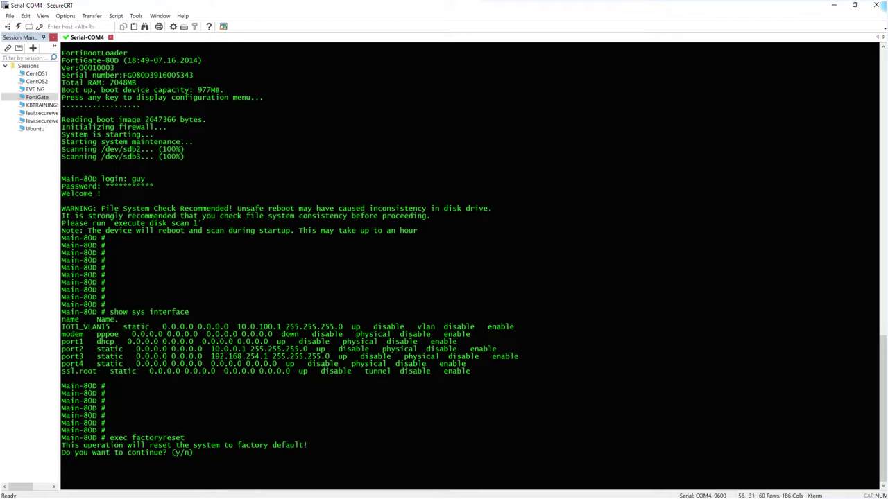
text(y)
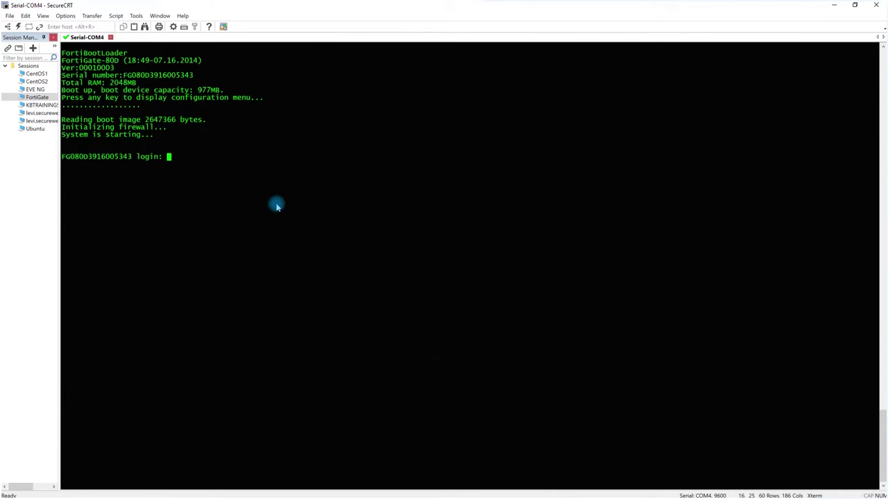
- Log into the reset FortiGate as admin with the blank default password
drag(63, 157, 133, 157)
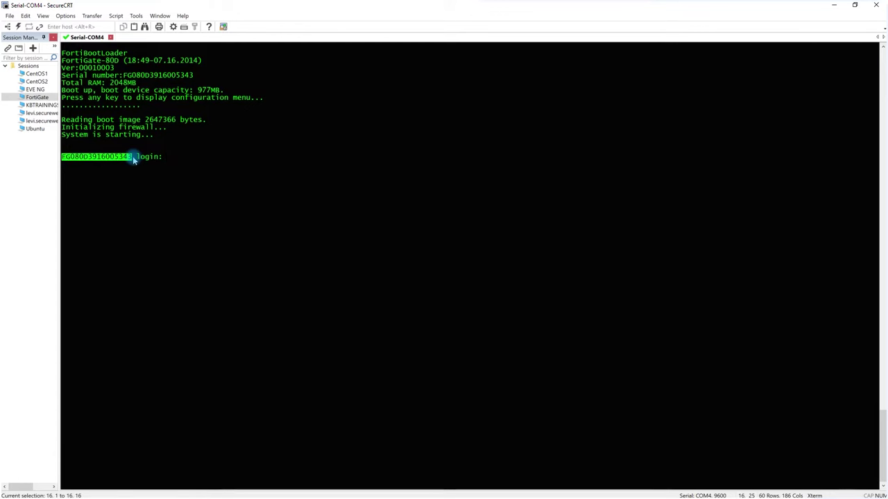
click(202, 152)
key(BackSpace)
click(208, 152)
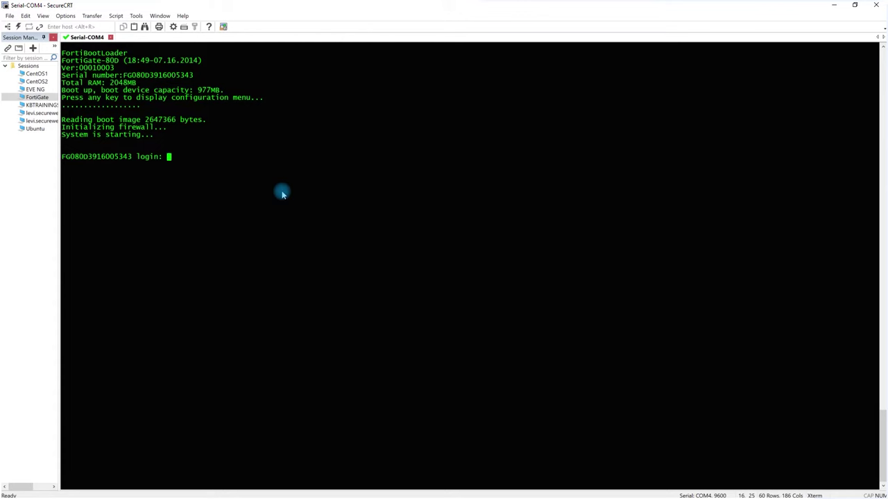
text(admin)
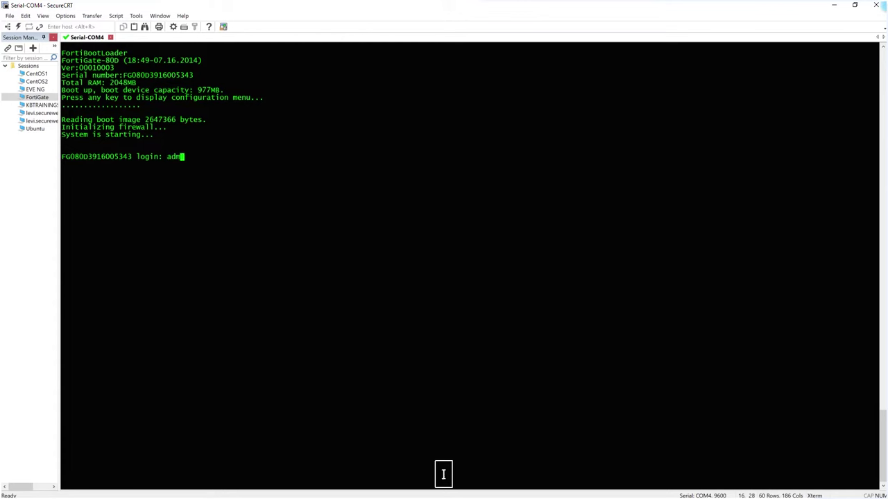
key(Return)
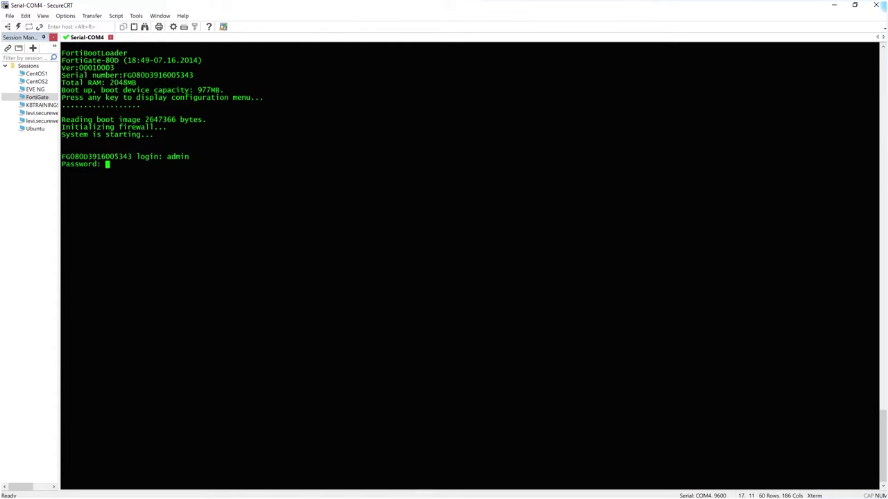
key(Return)
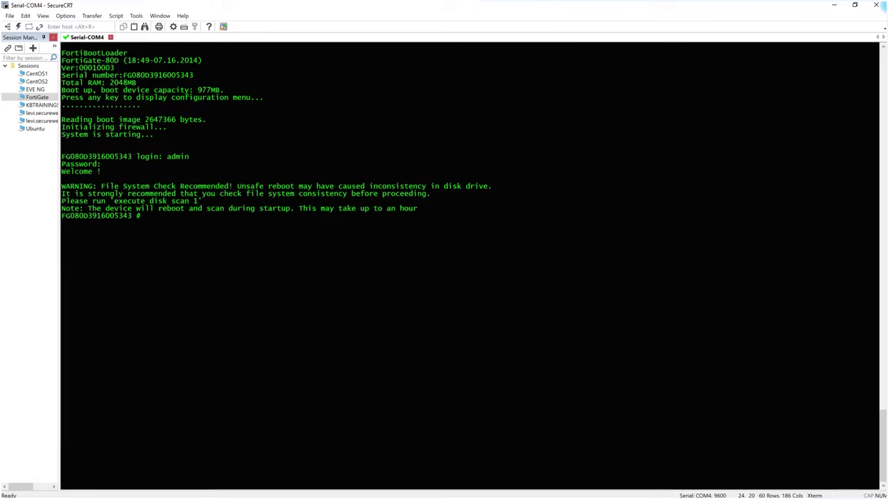
key(Return)
key(Return)
key(Return)
key(Return)
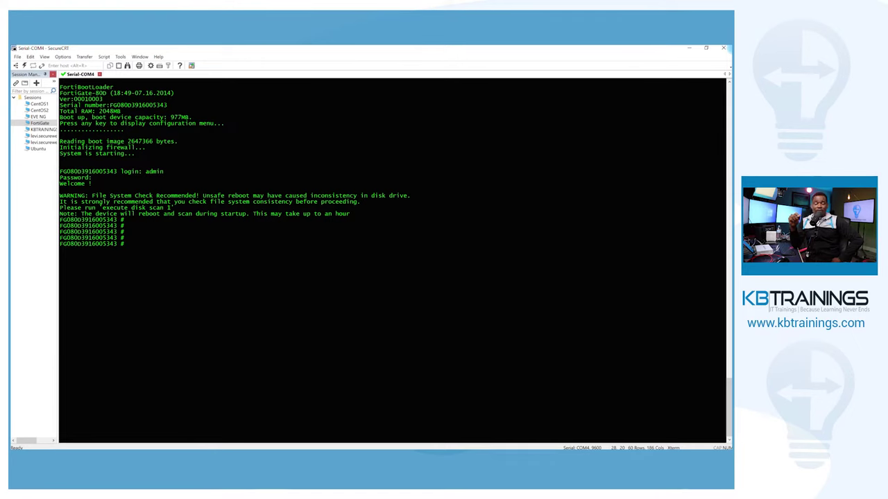
- Run 'show system interface' and highlight port1's address 192.168.1.99
key(Return)
key(Return)
key(Return)
key(Return)
key(Return)
key(Return)
key(Return)
key(Return)
key(Return)
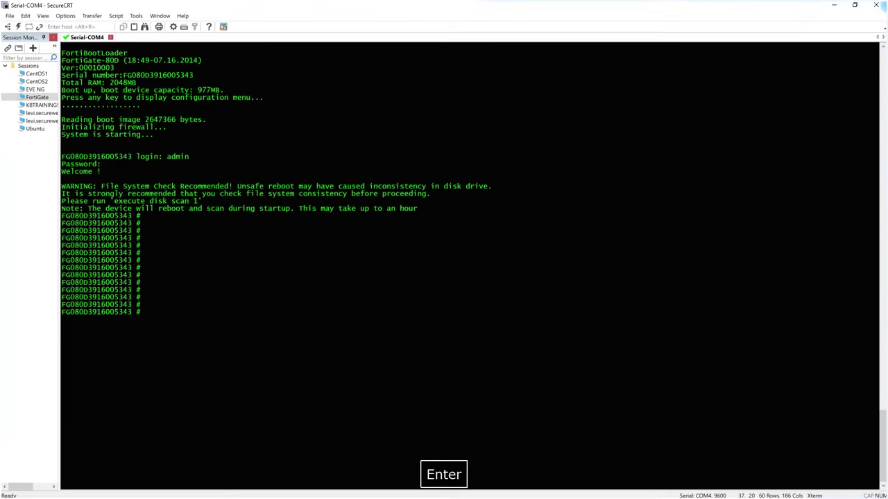
text(show sys)
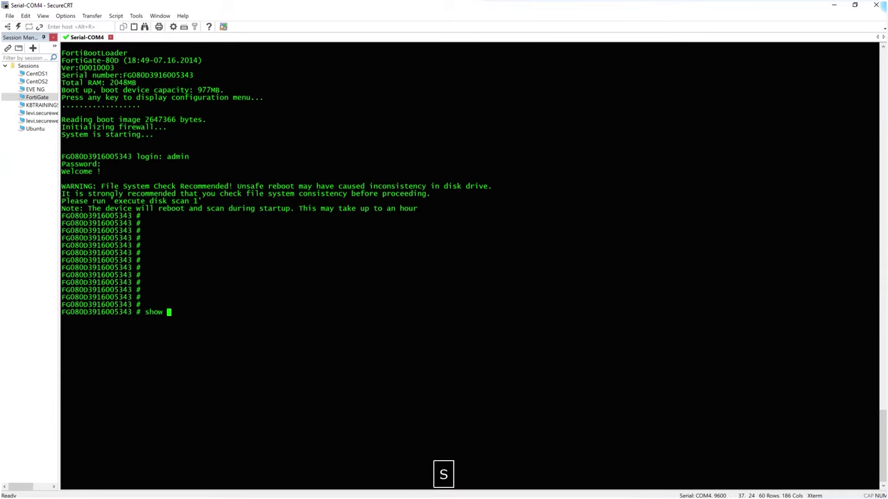
key(Tab)
text(interf)
key(Tab)
key(shift+slash)
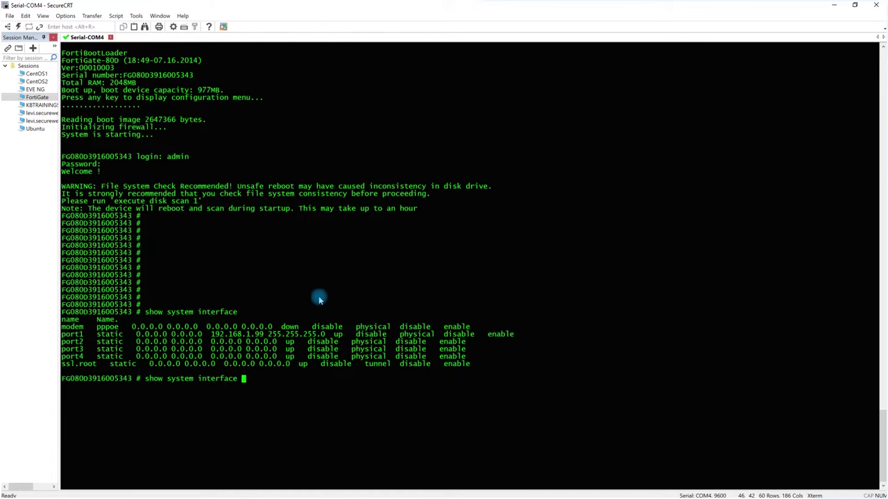
drag(211, 337, 324, 337)
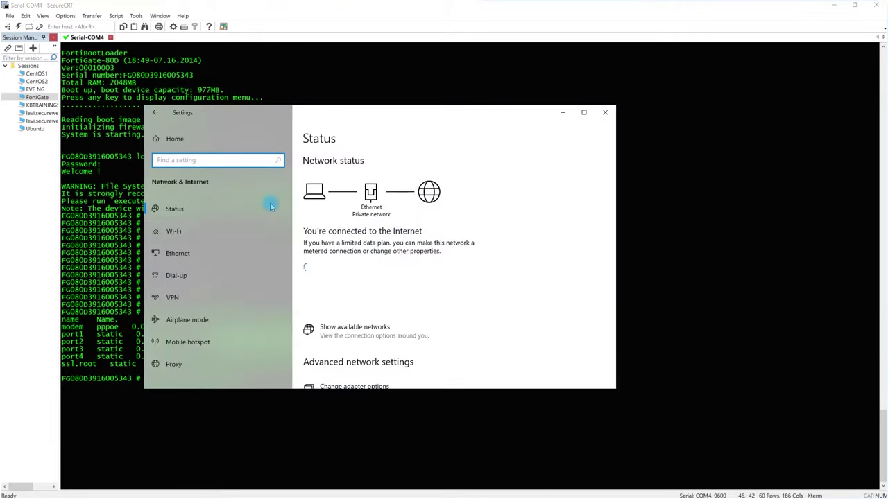
- Open Change adapter options from Network & Internet Status and reposition the Network Connections window
scroll(357, 236, down, 4)
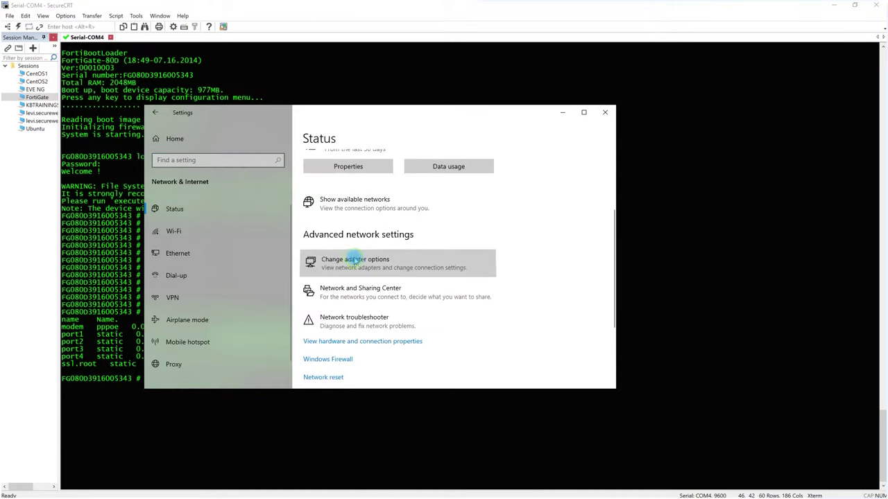
click(355, 260)
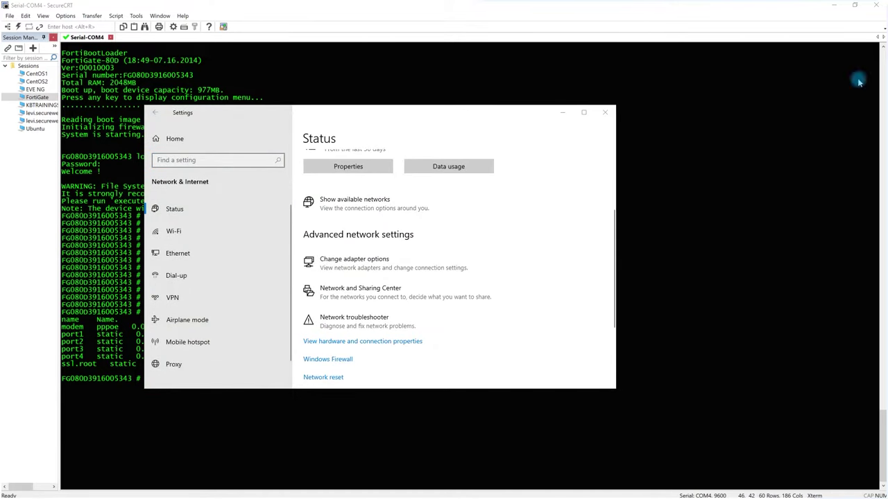
drag(206, 115, 238, 85)
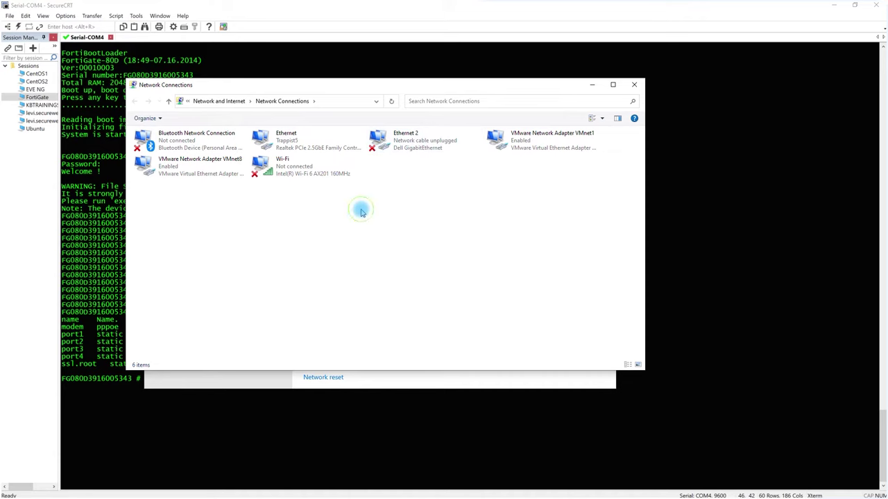
- Open the Ethernet adapter's properties and its Internet Protocol Version 4 settings
click(328, 147)
right_click(279, 141)
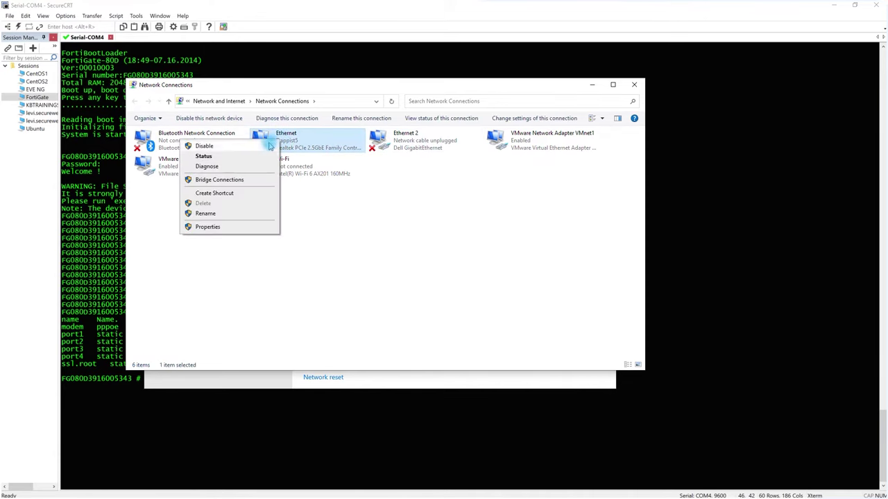
click(237, 227)
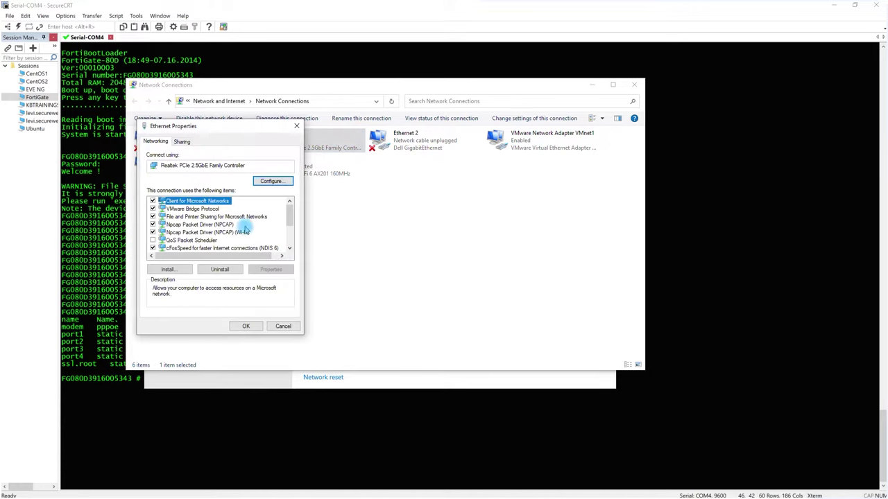
click(186, 141)
click(158, 142)
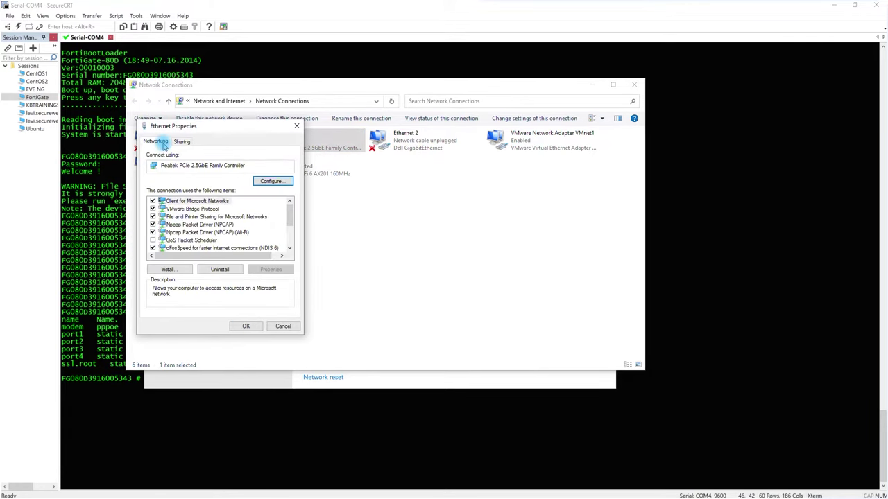
scroll(186, 236, down, 1)
click(195, 233)
double_click(195, 234)
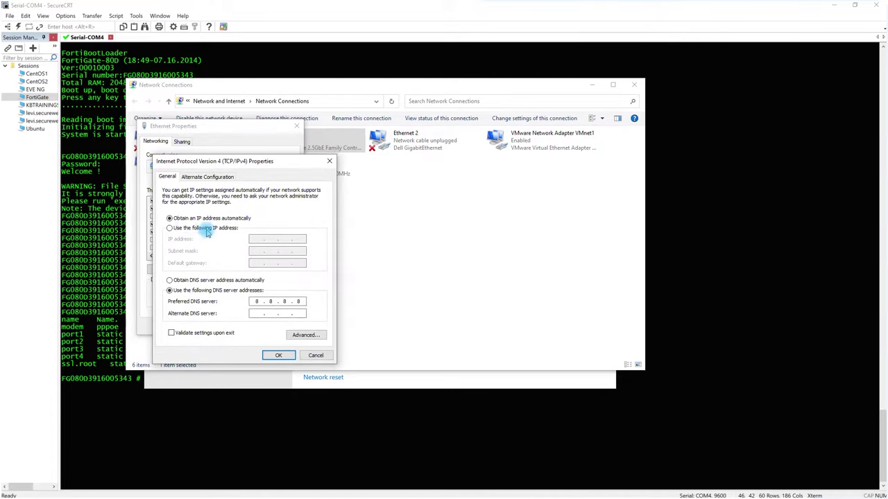
- Set static IP 192.168.1.100, mask 255.255.255.0, gateway 192.168.1.99, and save
click(171, 228)
click(260, 239)
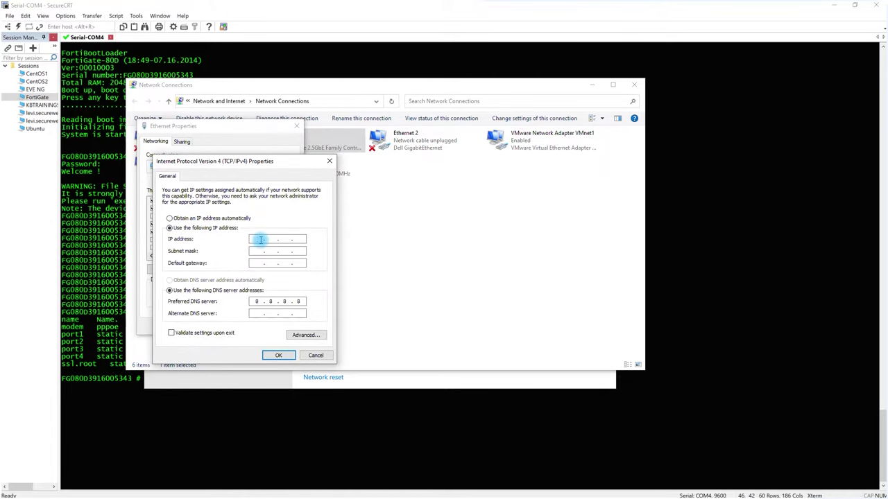
text(192 . 168 . 1 . 100)
key(Tab)
key(Tab)
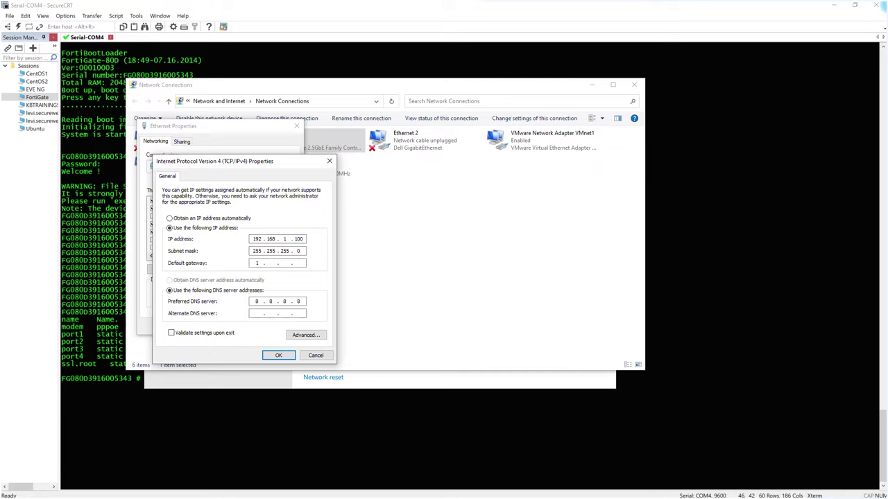
text(192 . 168 . 1 . 99)
click(171, 333)
click(275, 355)
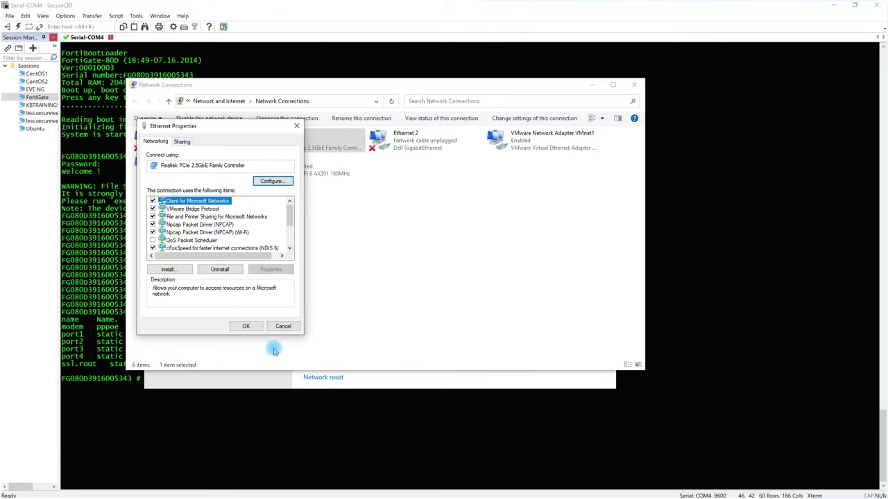
click(246, 326)
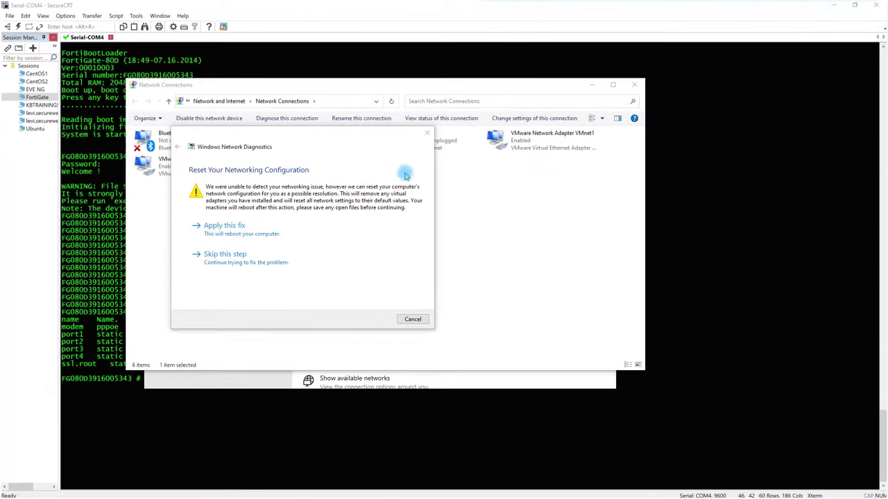
- Close the Network Diagnostics reset suggestion and bring the SecureCRT console forward
click(426, 136)
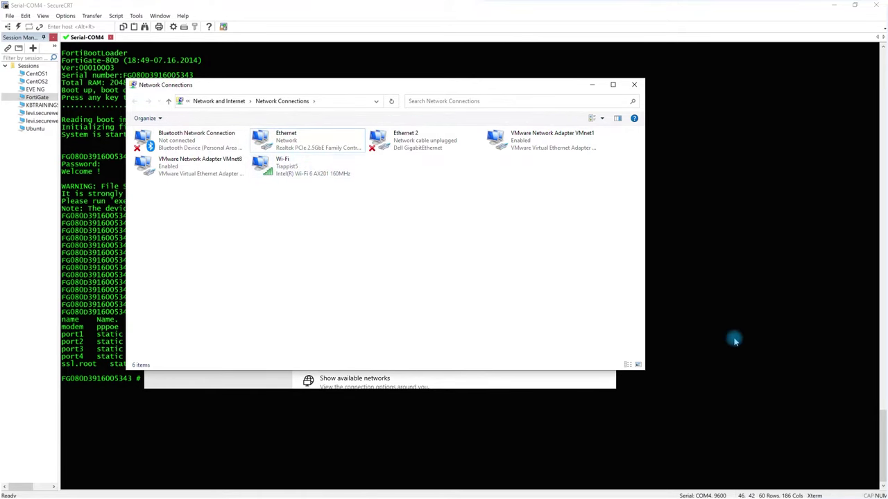
click(700, 333)
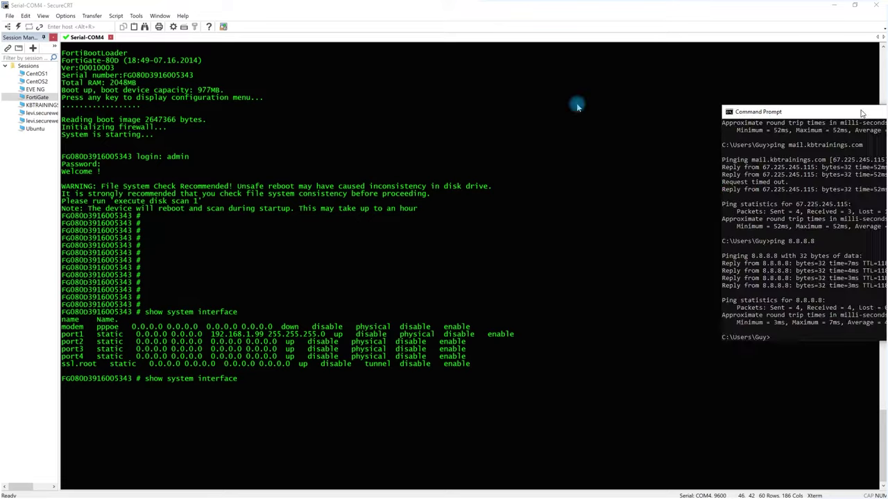
- In Command Prompt, start a continuous ping with 'ping 8.8.8.8 -t'
key(Return)
key(Return)
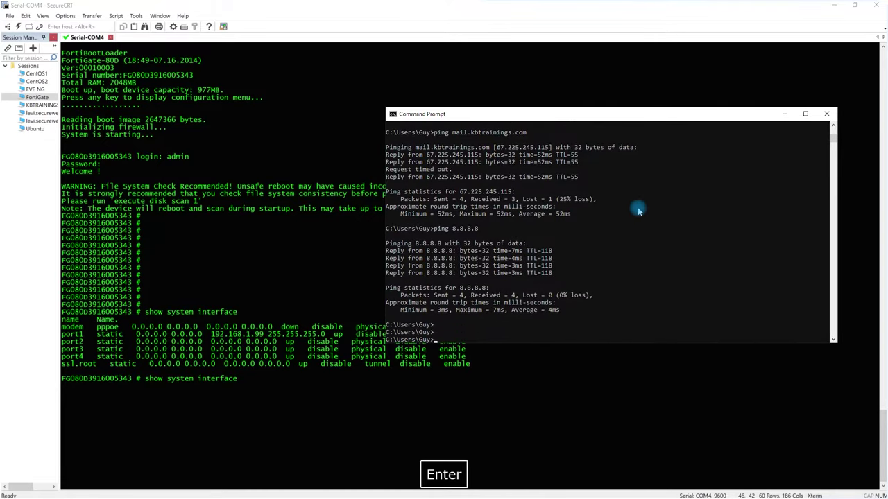
text(ping 8.8.8.8)
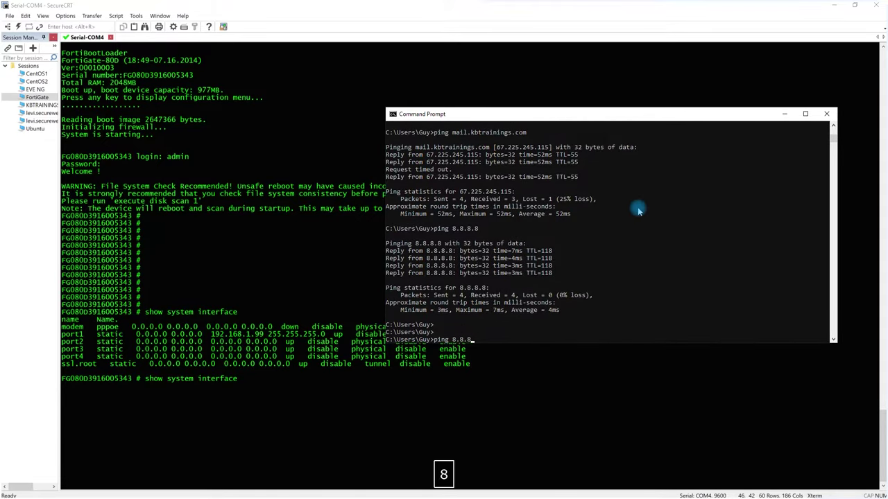
key(Return)
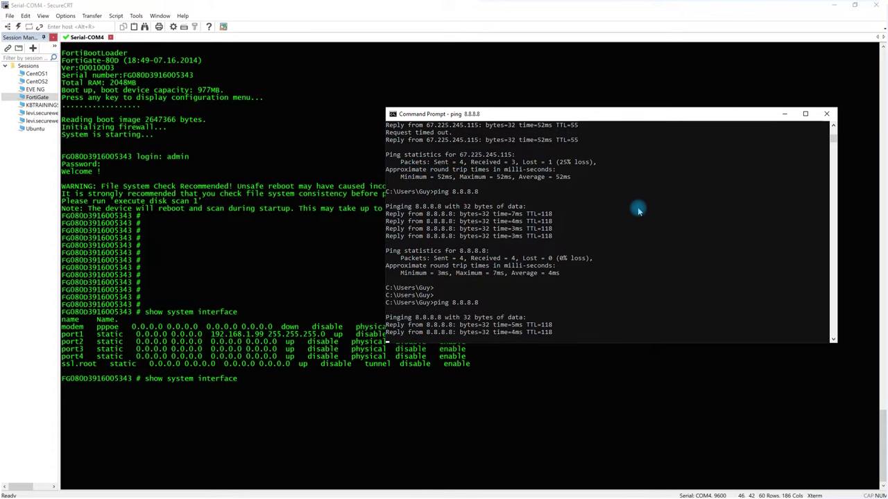
key(ctrl+c)
text(-t)
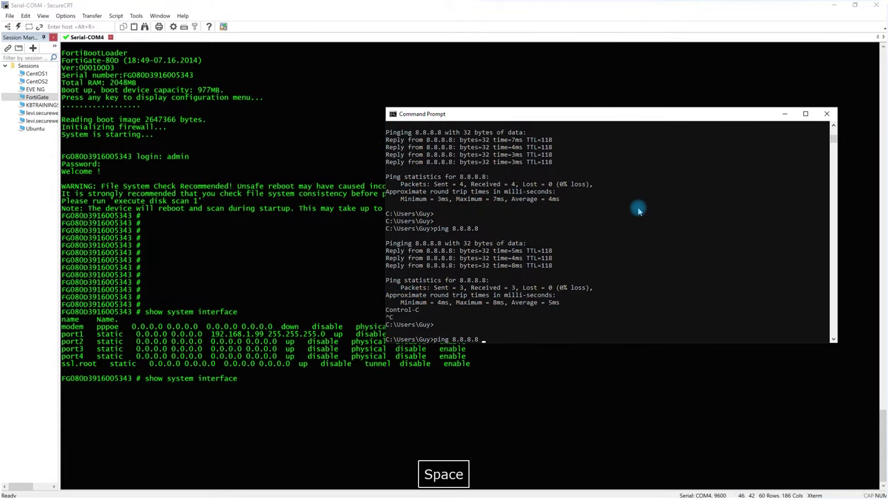
key(Return)
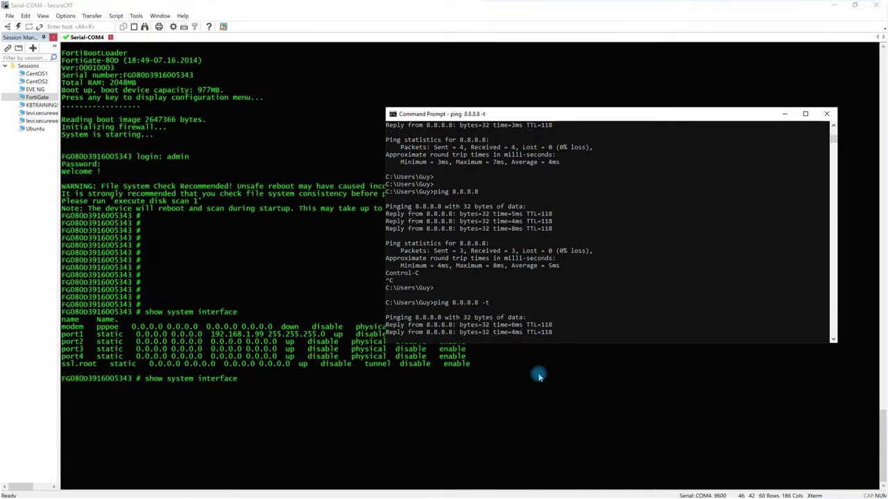
- Rerun 'show system interface' on the FortiGate to list port1 at 192.168.1.99
click(539, 374)
key(Return)
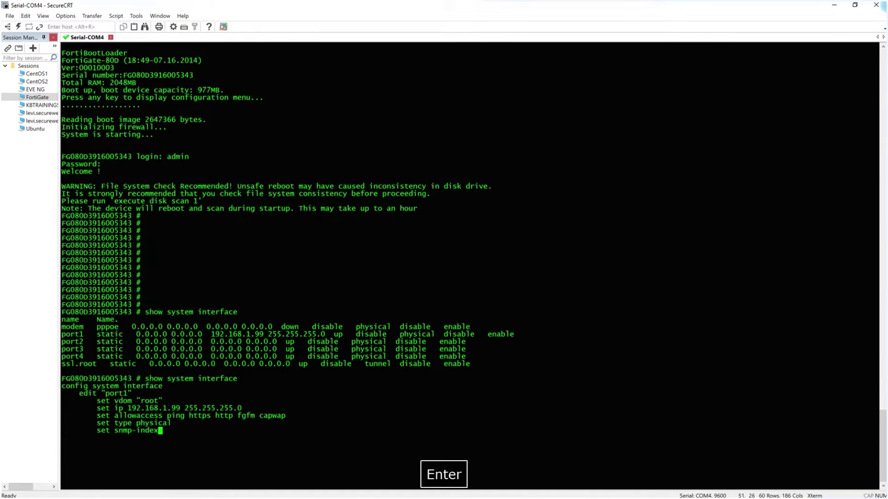
scroll(539, 375, up, 1)
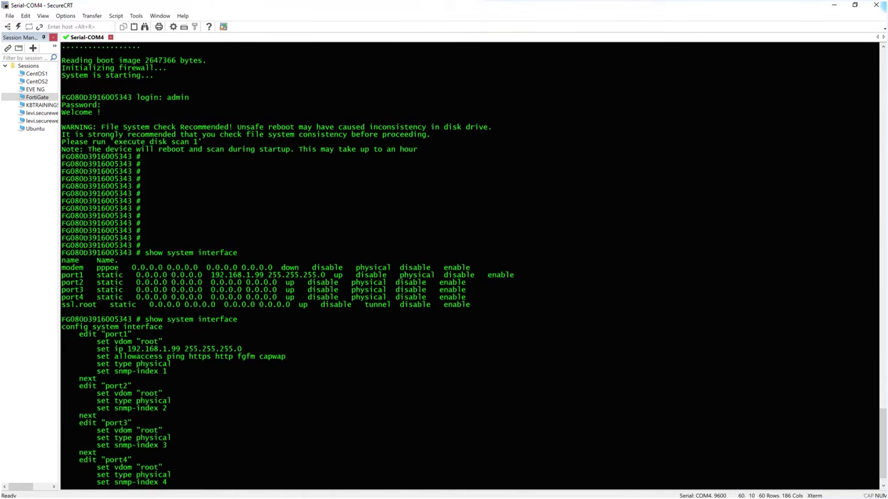
key(alt+Tab)
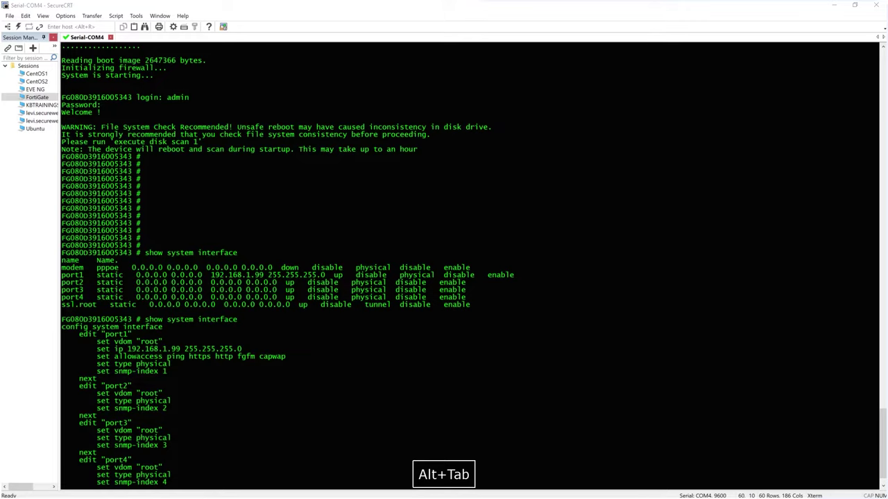
- Load 192.168.1.99 in Chrome and proceed past the certificate privacy warning
key(alt+Tab)
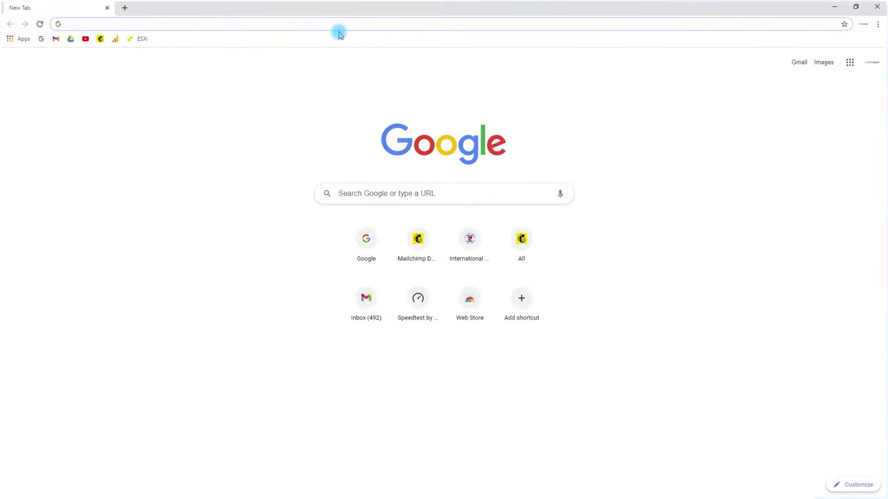
click(339, 26)
text(192.1)
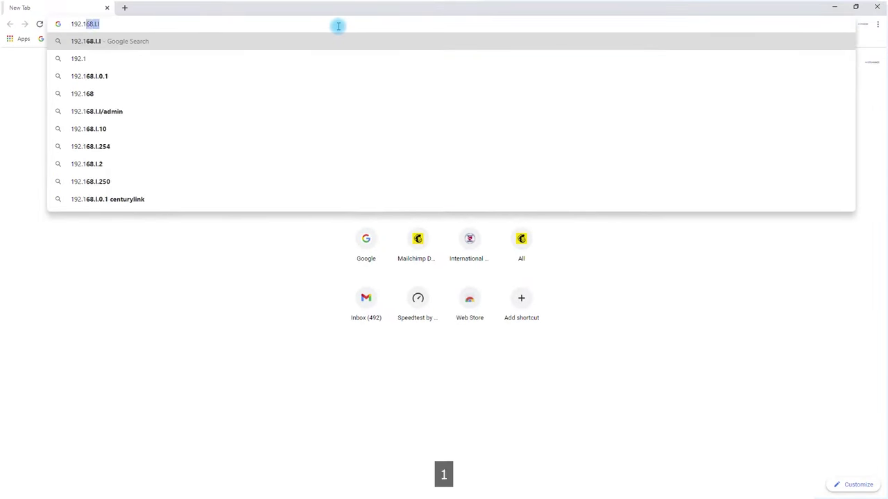
text(68.1.99)
key(Return)
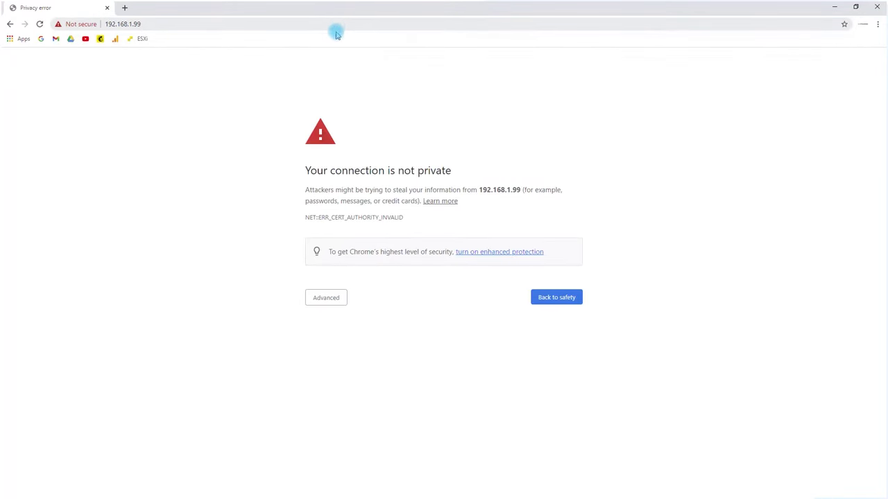
click(328, 297)
click(340, 368)
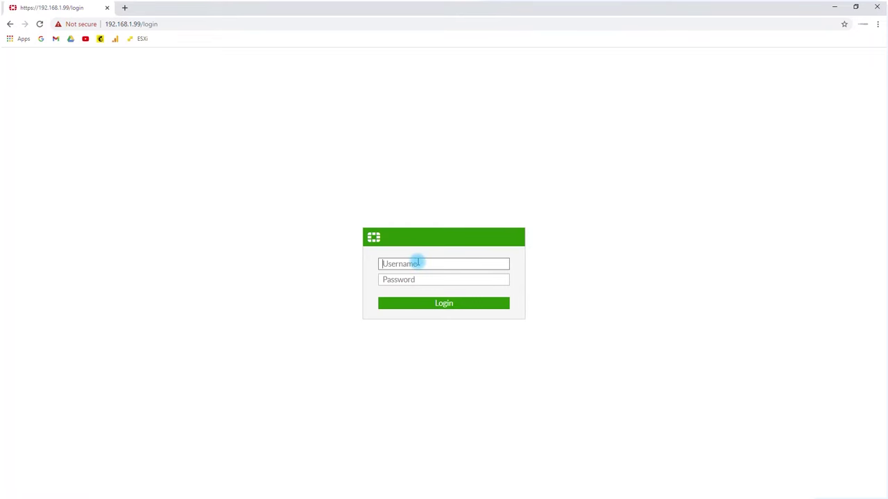
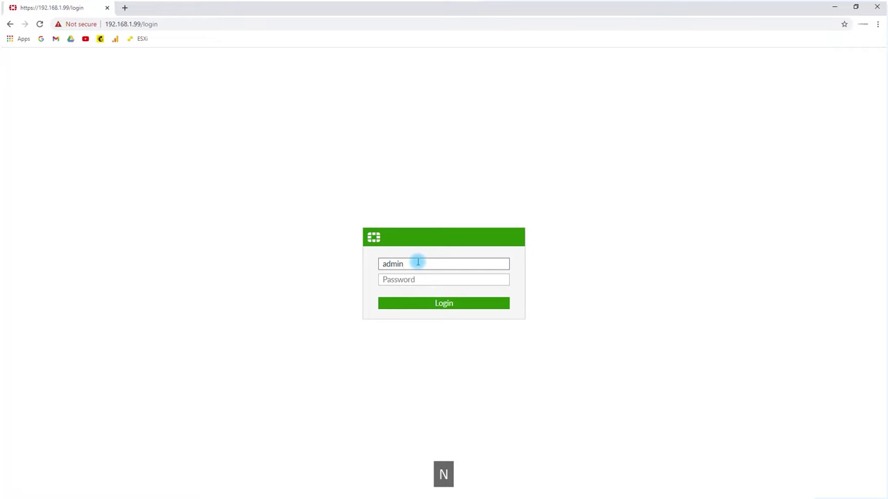
- Sign in as admin, choose Change Password, and select the New Password field
key(Return)
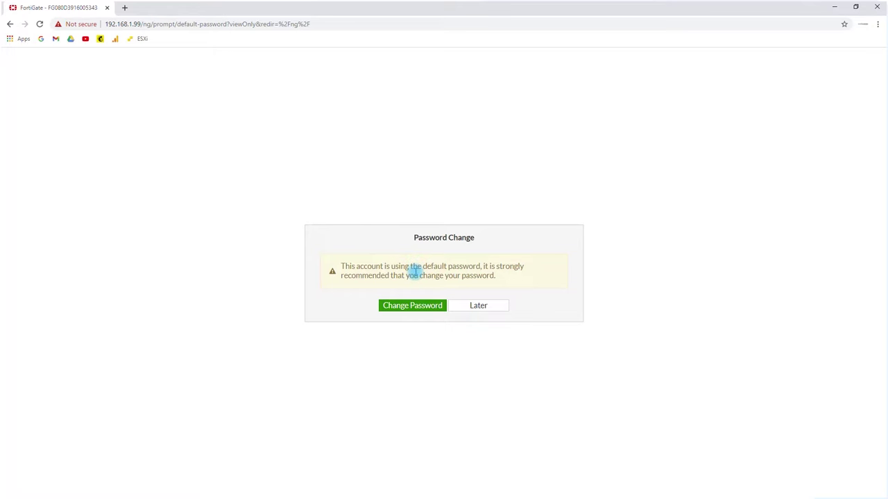
click(414, 306)
click(410, 277)
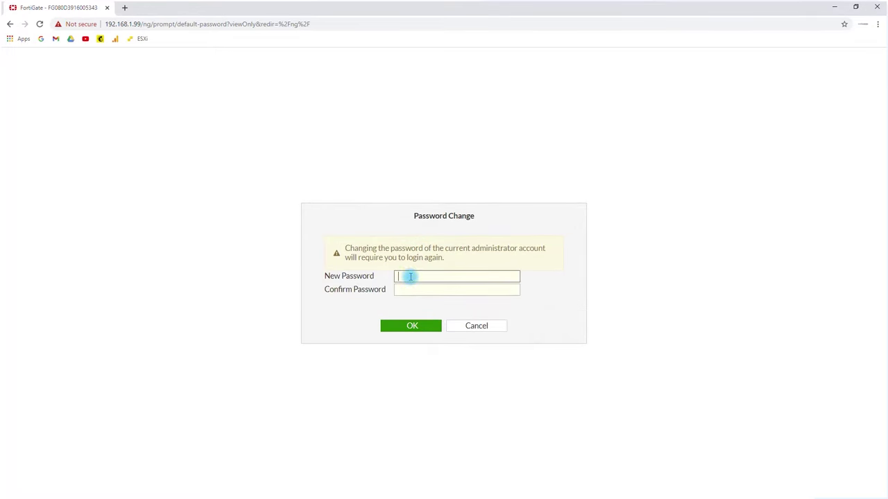
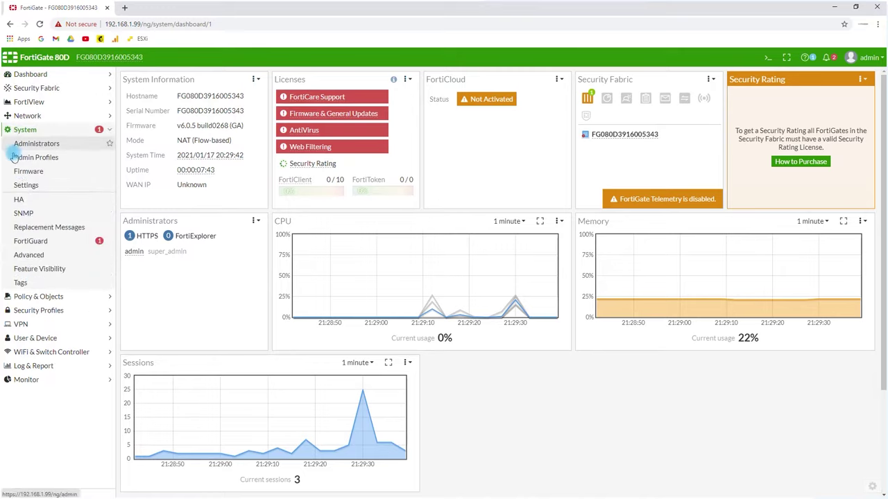
- Replace the host name with FG on the System Settings page
click(21, 184)
drag(243, 98, 139, 101)
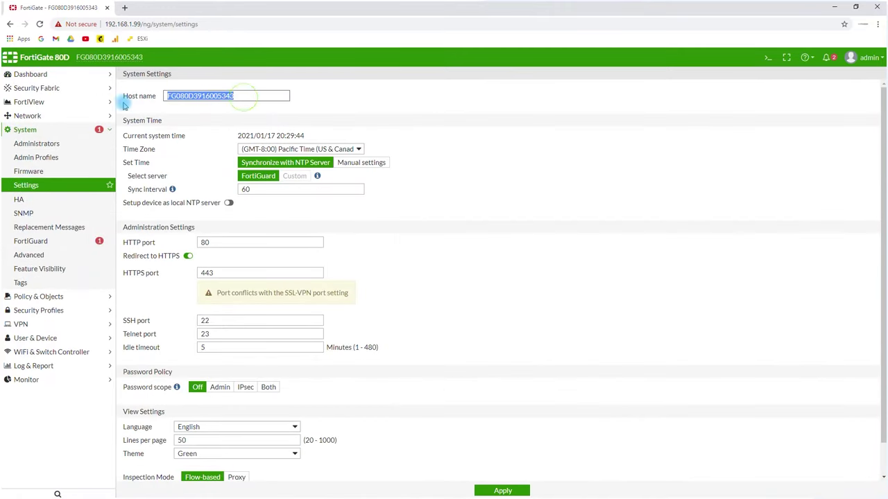
key(BackSpace)
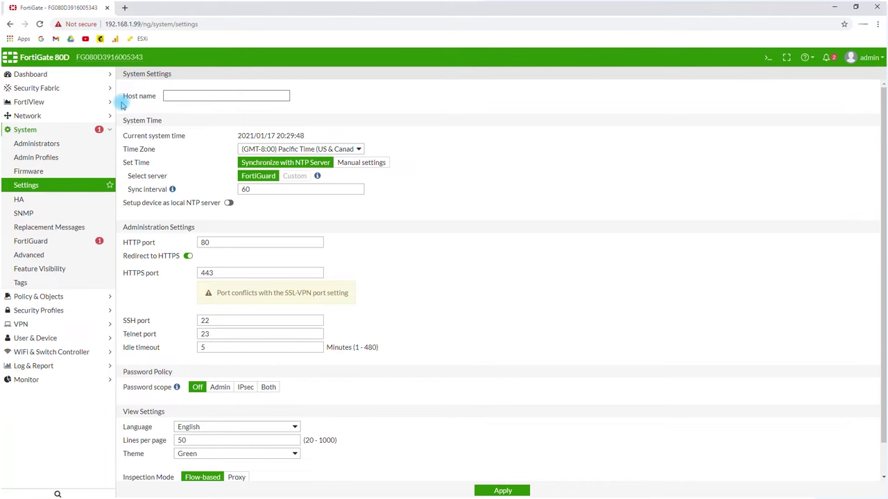
text(FG)
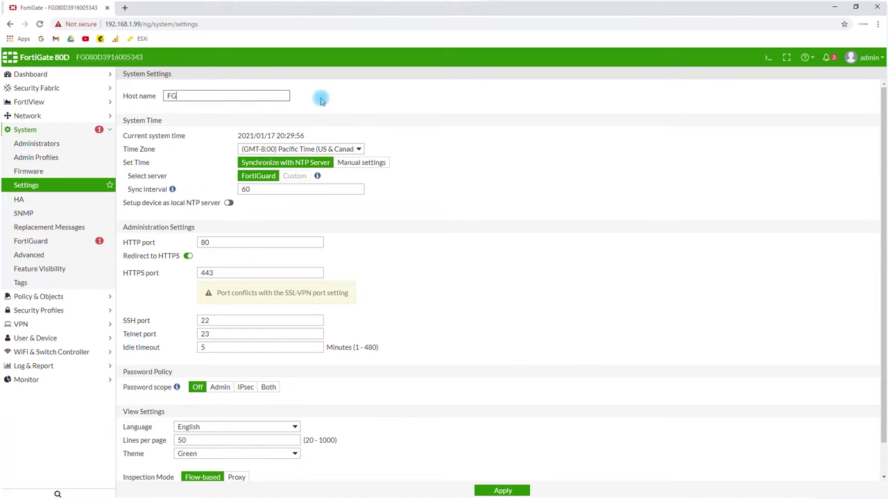
drag(186, 94, 168, 95)
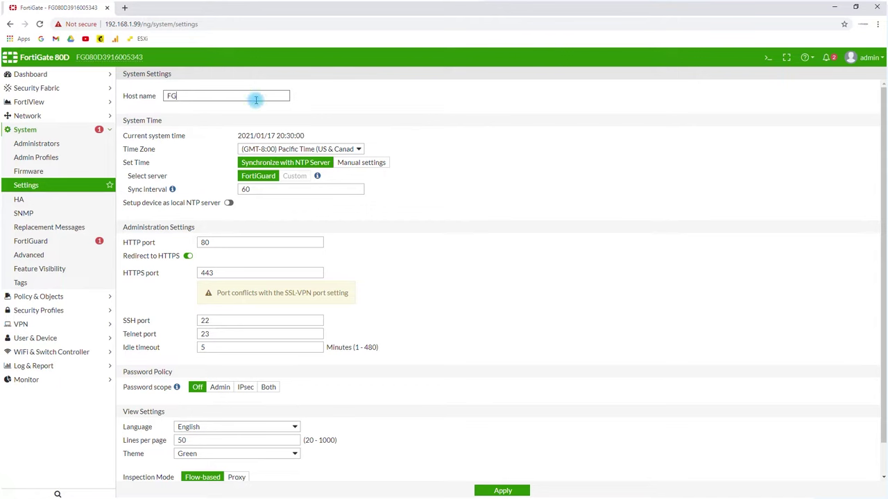
click(336, 91)
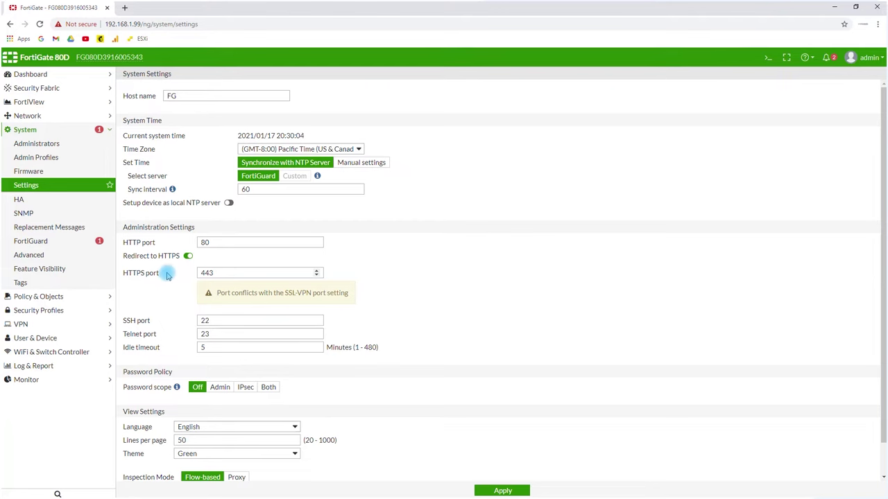
- Change the HTTPS administrative port from 443 to 445
double_click(220, 272)
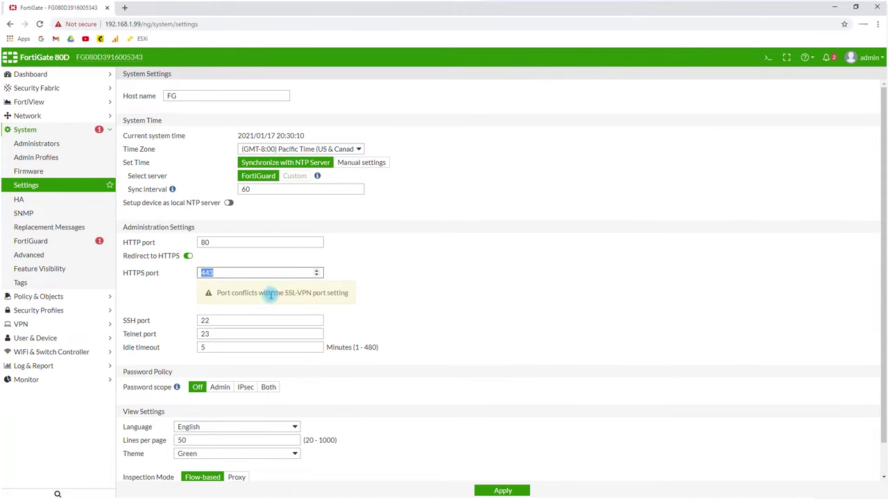
text(445)
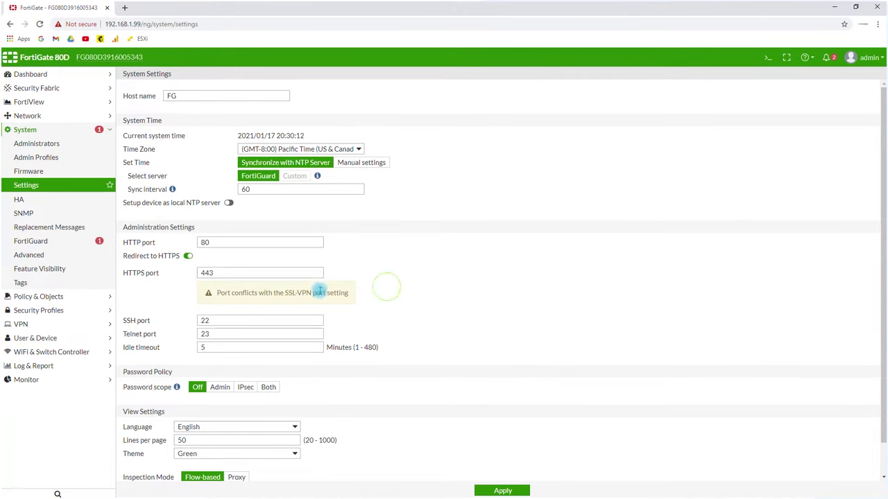
scroll(387, 287, down, 1)
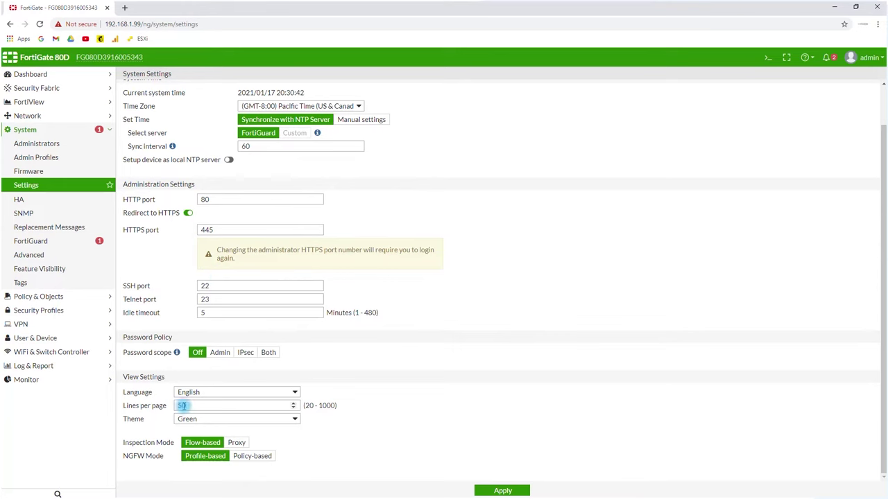
- Try the Blue and Melongene themes, settle on Mariner, and expand the Network menu
click(191, 420)
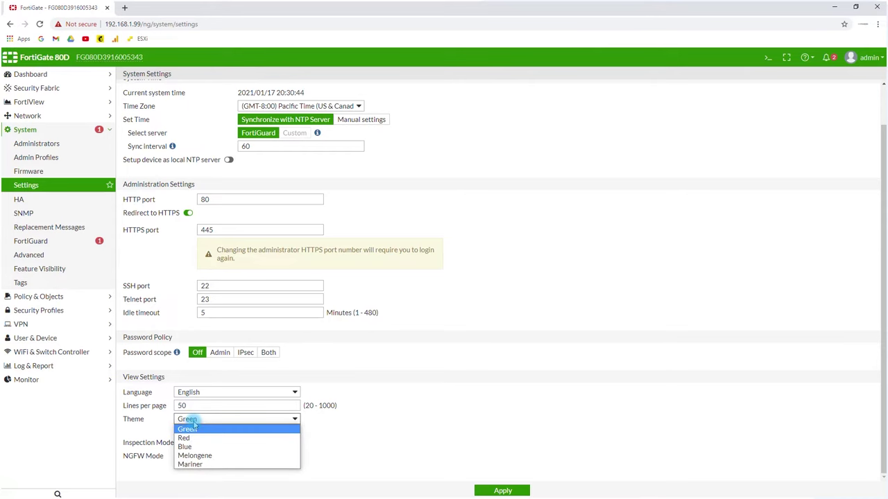
click(193, 448)
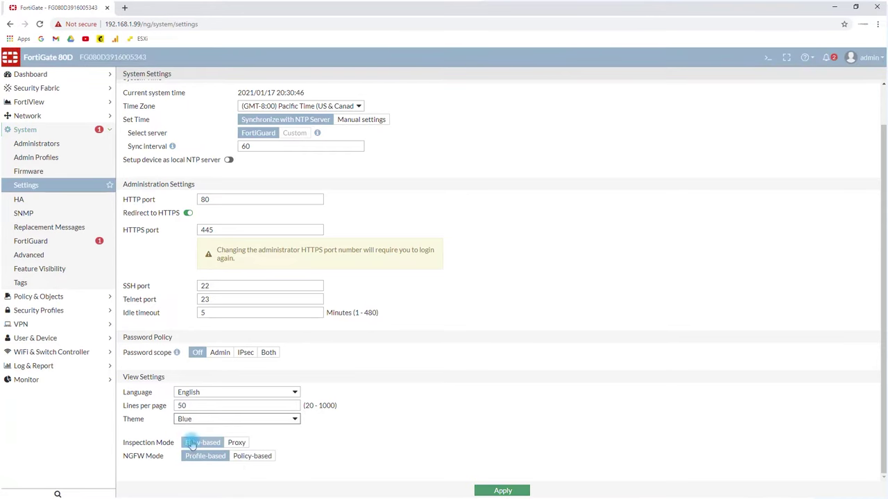
click(194, 421)
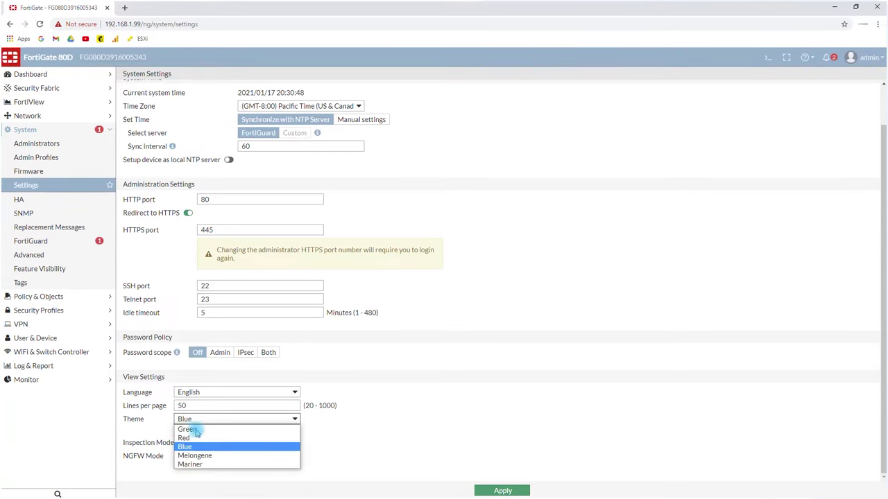
click(200, 457)
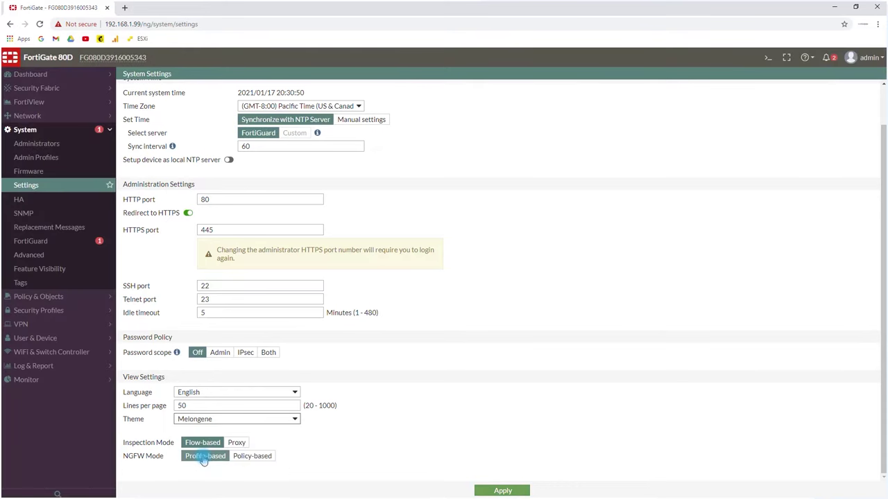
click(201, 420)
click(205, 465)
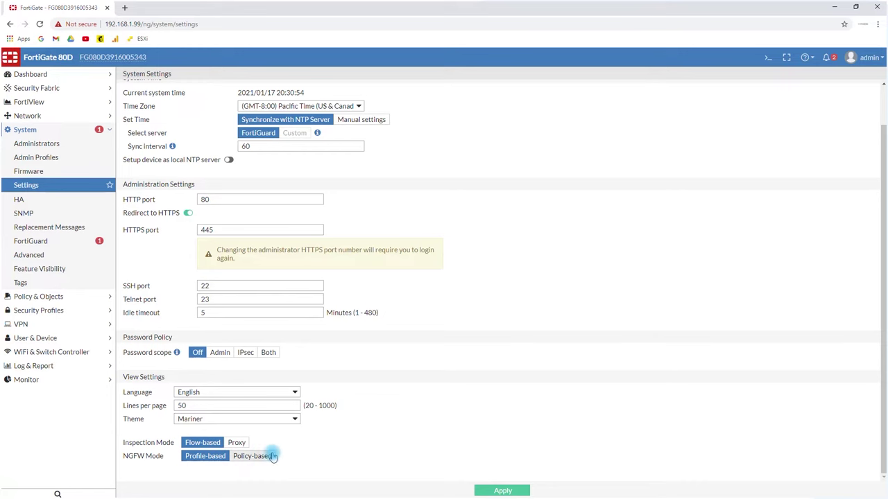
click(14, 117)
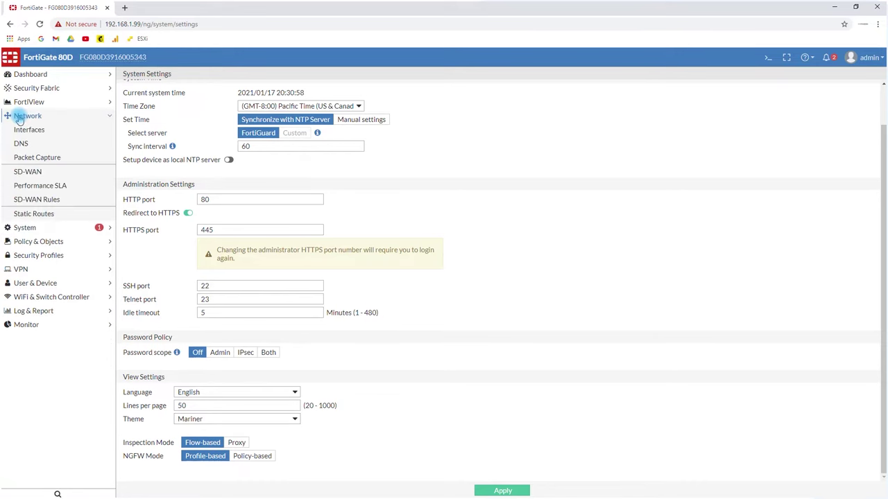
- Open port2 for editing from the Network > Interfaces list
click(27, 132)
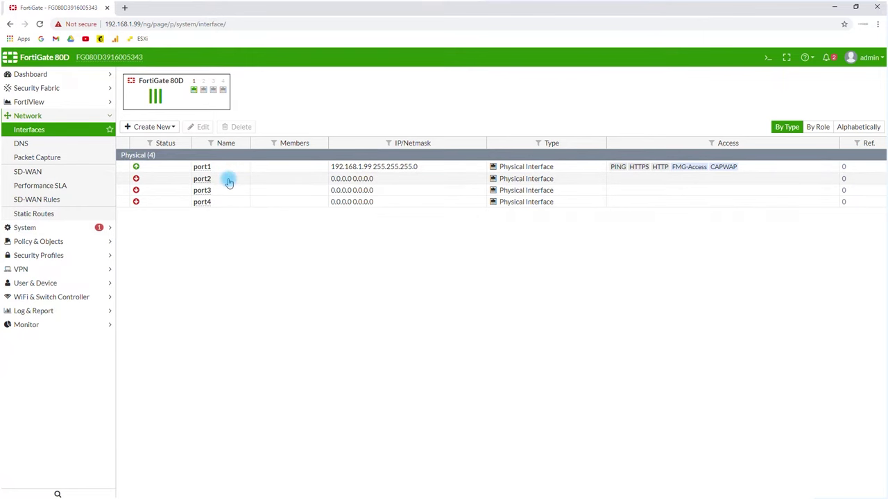
click(229, 182)
double_click(229, 181)
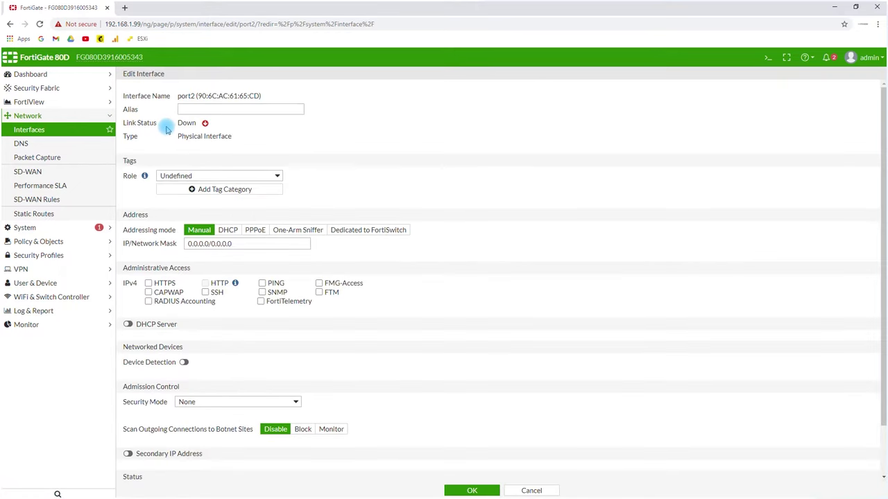
- Give port2 the alias MAIN and the role LAN
click(200, 111)
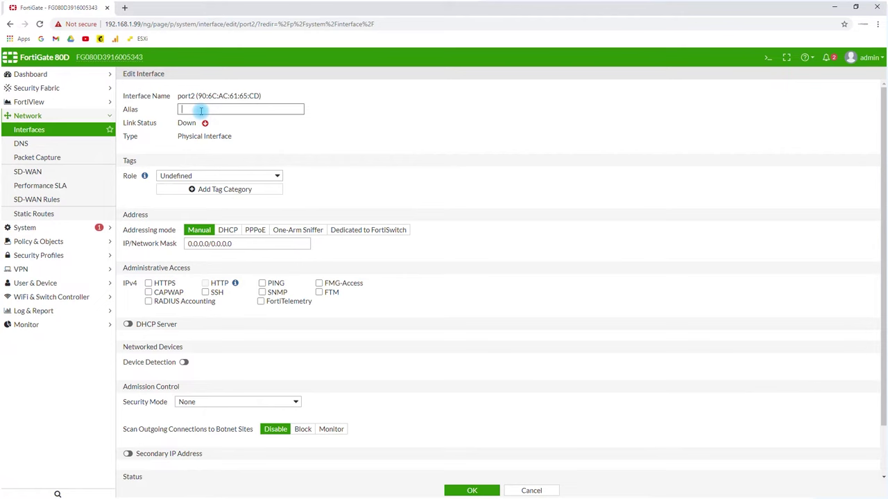
text(MS)
key(shift+BackSpace)
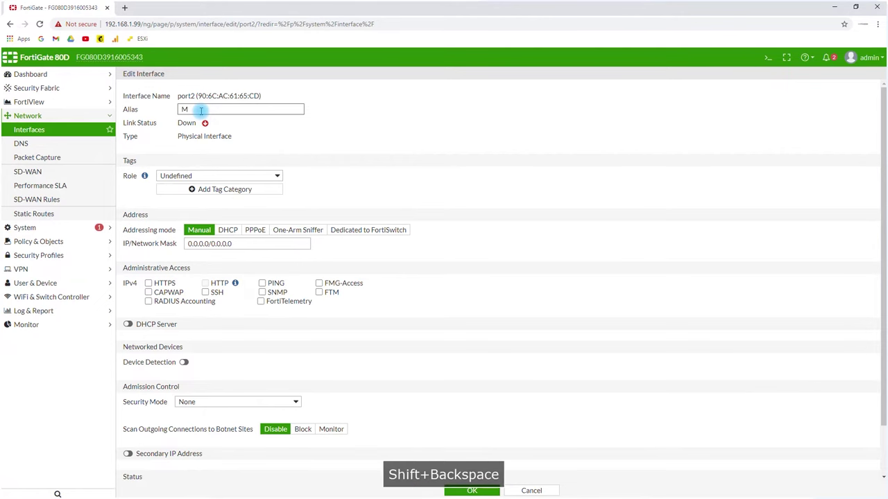
text(AINN)
key(BackSpace)
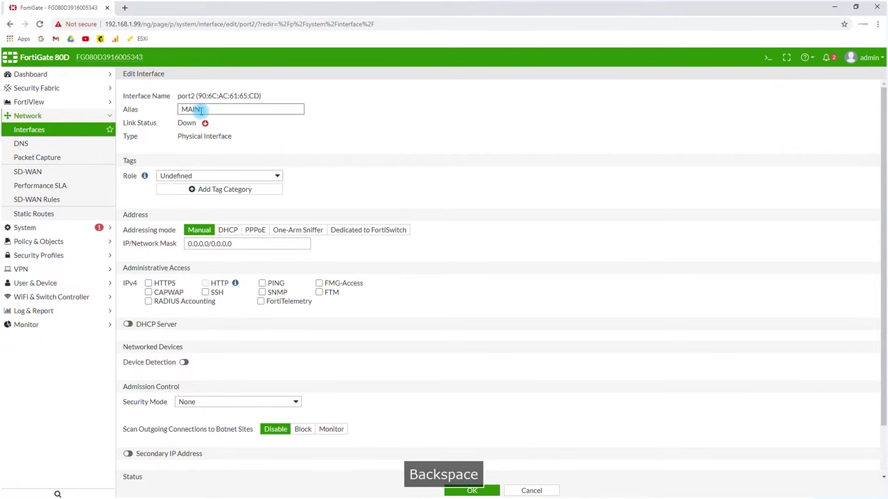
click(187, 177)
click(186, 184)
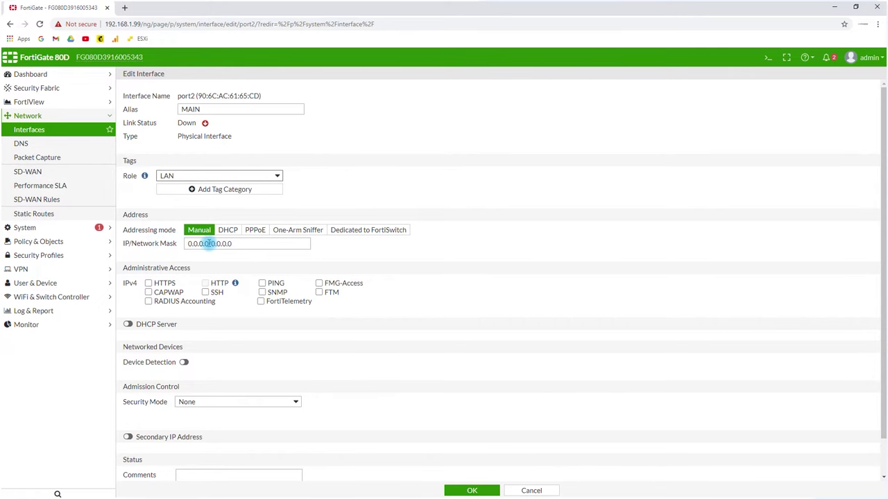
- Set port2's IP/Network Mask to 10.35.0.1/255.255.0.0
drag(209, 244, 142, 248)
text(10.35)
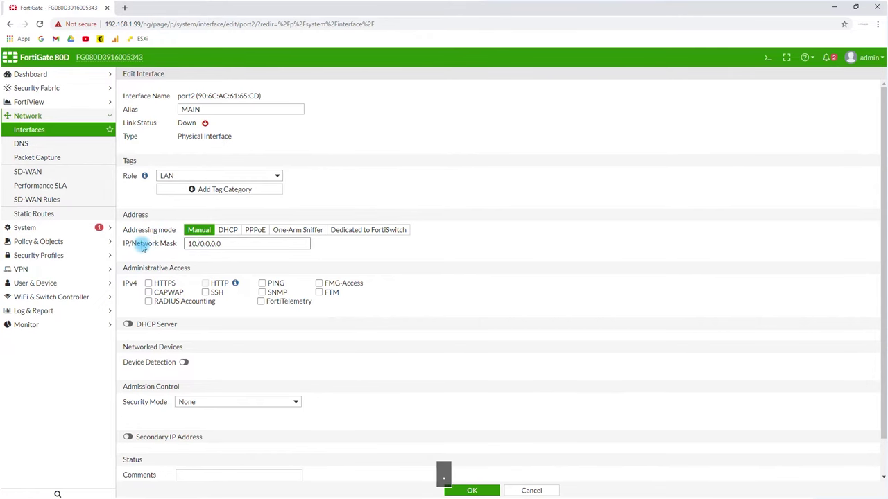
text(.0.1)
key(BackSpace)
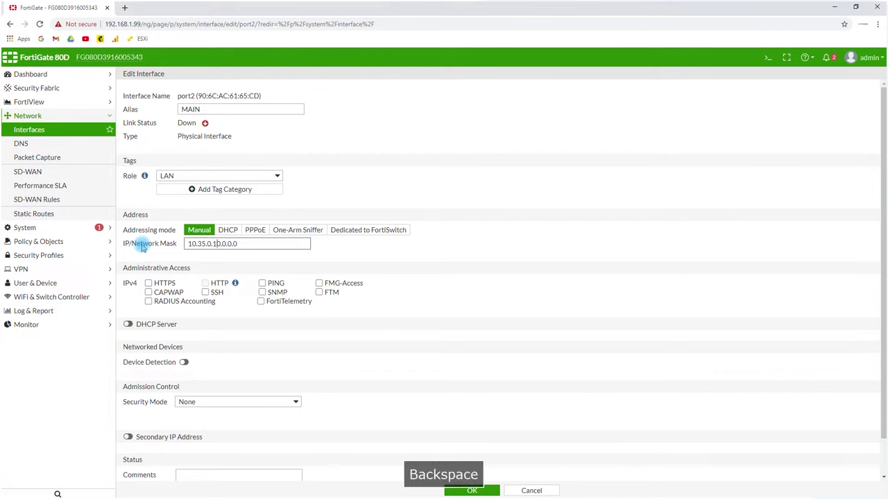
key(Delete)
text(/)
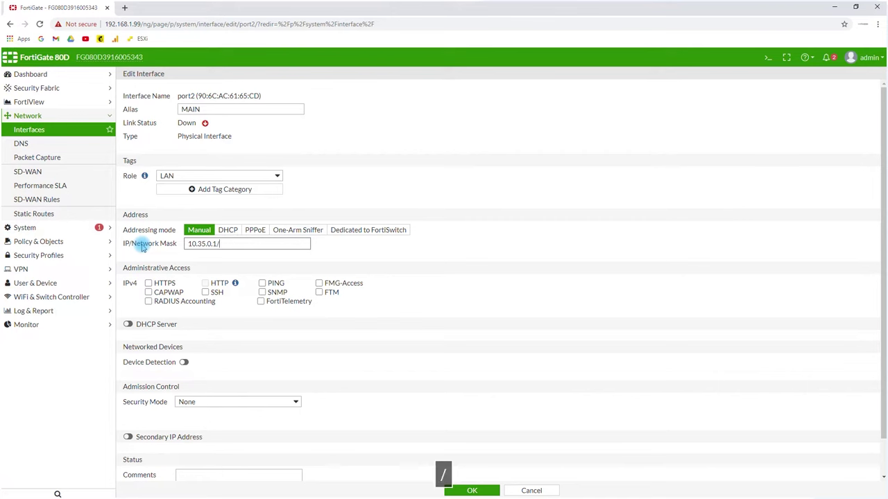
text(255.255.0.0)
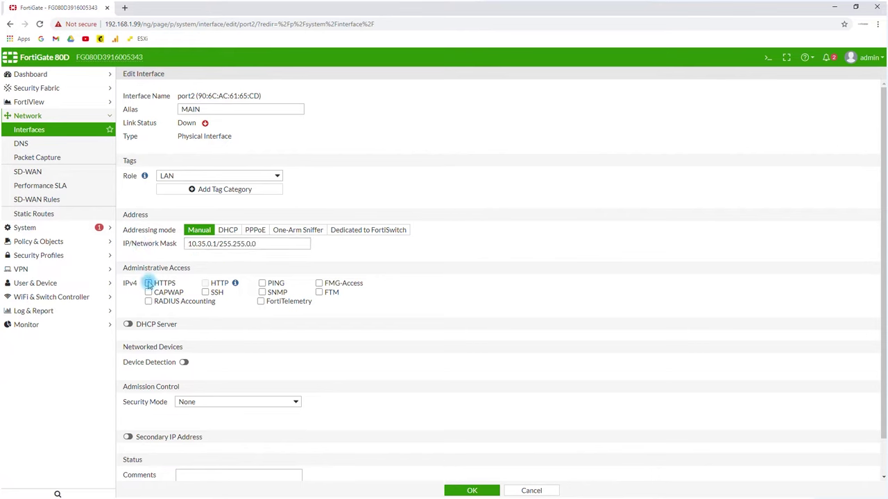
- Allow HTTPS and PING access on port2 and switch on its DHCP server
click(149, 283)
click(263, 283)
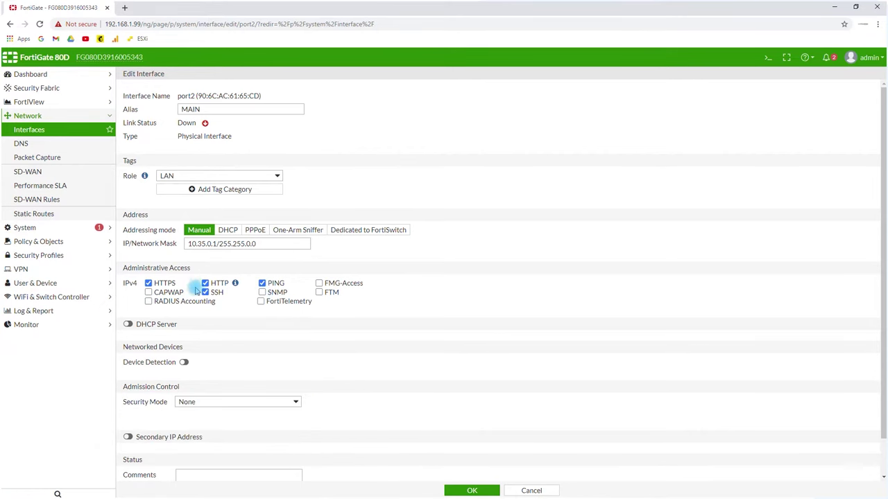
click(129, 324)
scroll(139, 312, down, 2)
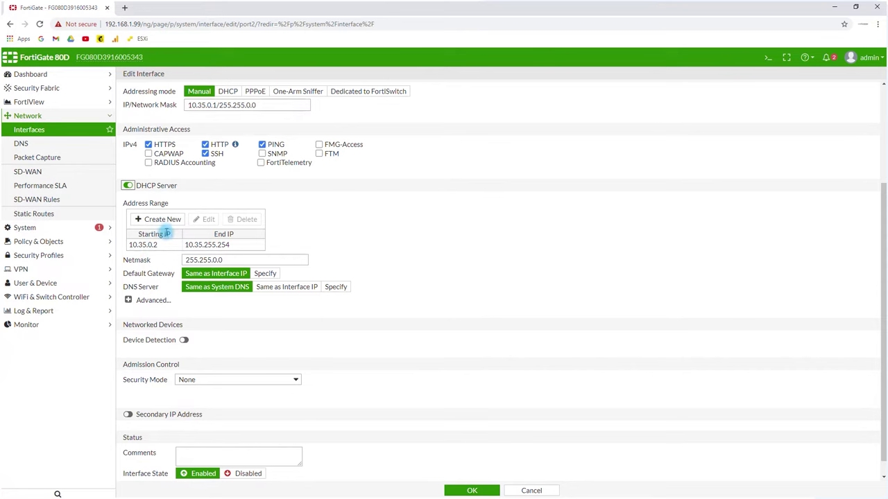
- Change the DHCP range start to 10.35.0.100, ending at 10.35.255.254
click(159, 245)
click(198, 220)
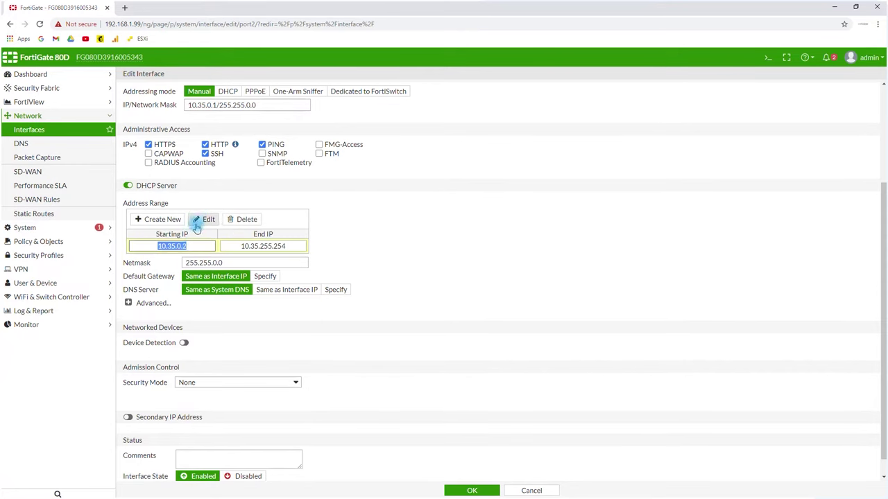
click(188, 245)
drag(184, 245, 191, 247)
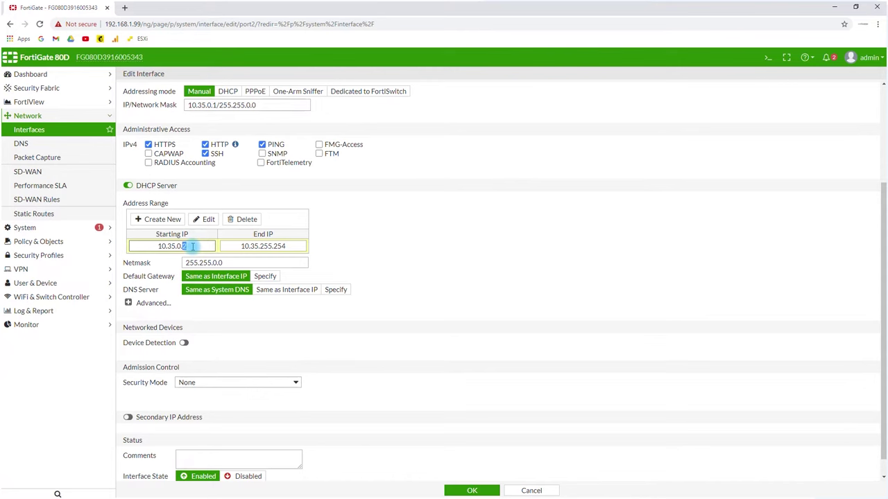
text(100)
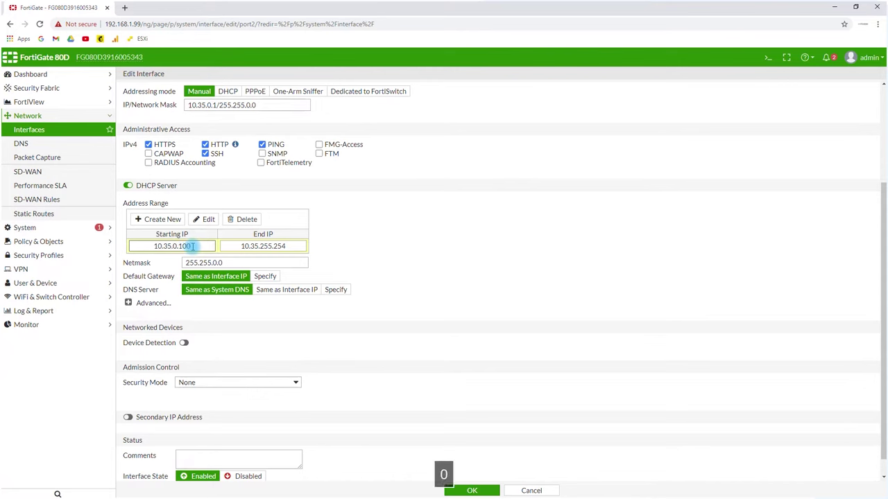
click(288, 247)
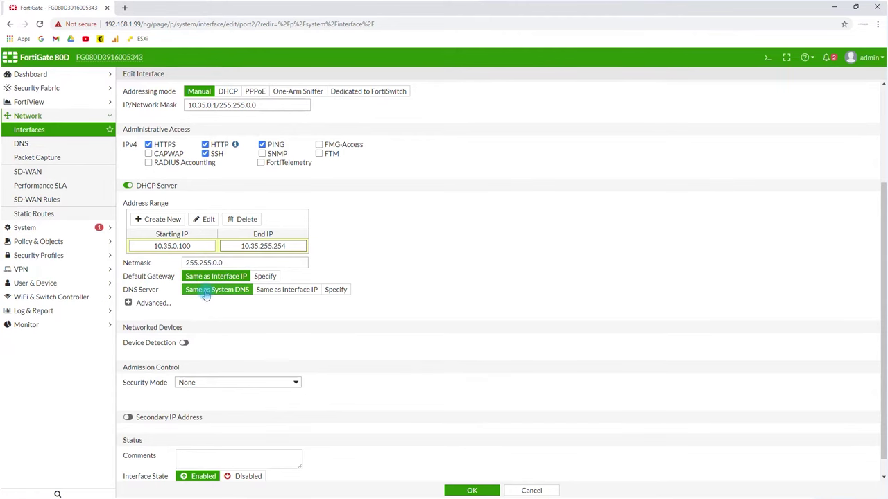
- Expand and collapse the Advanced DHCP server options
click(129, 302)
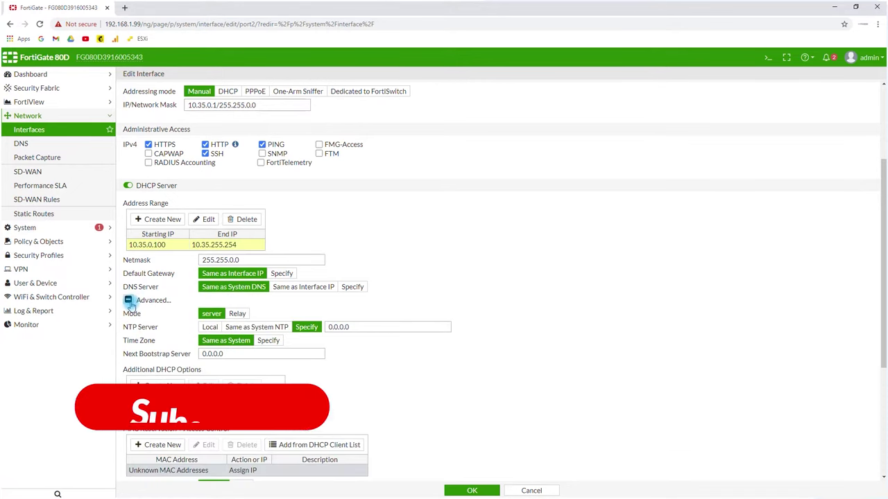
click(129, 303)
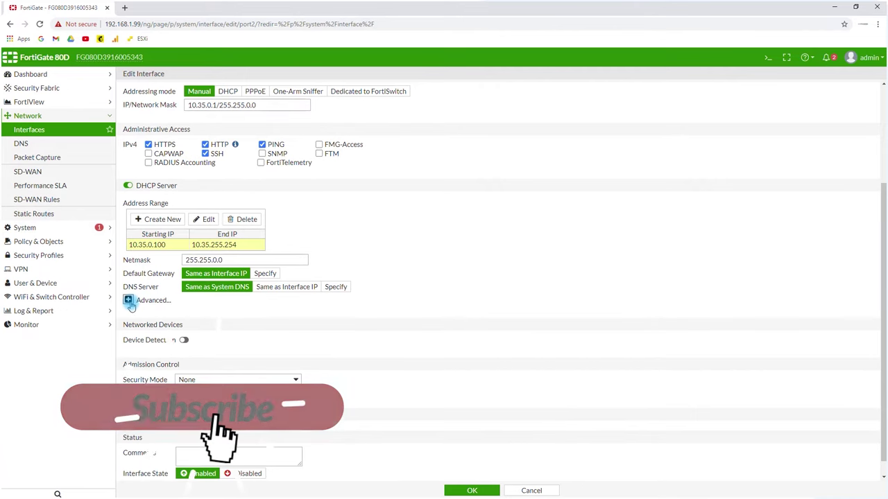
scroll(277, 277, down, 1)
scroll(277, 276, down, 1)
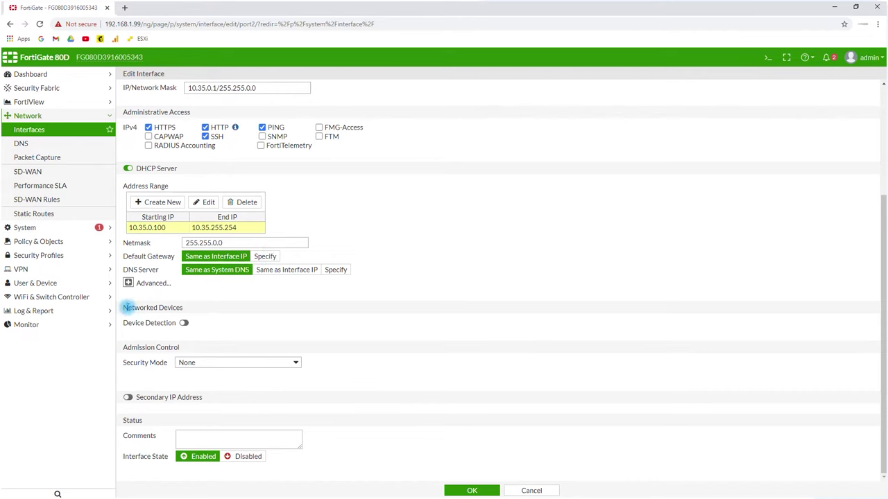
- Turn on Device Detection and Active Scanning, keeping Security Mode at None
click(184, 323)
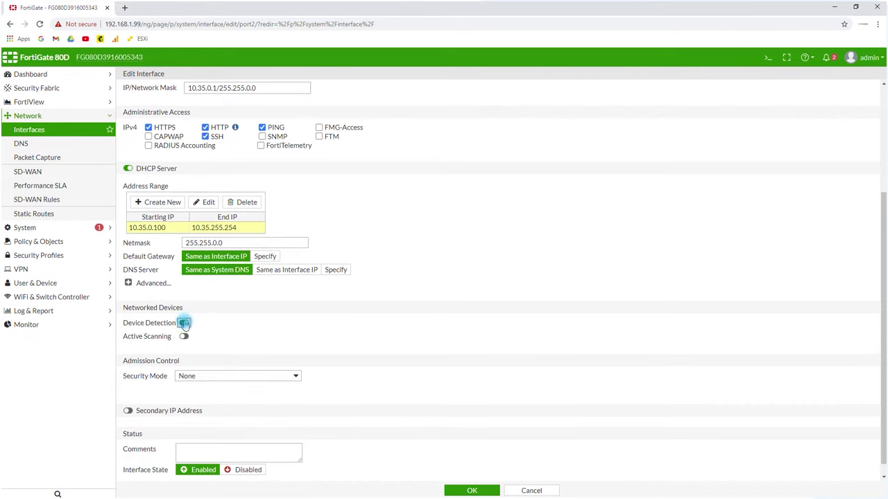
click(184, 337)
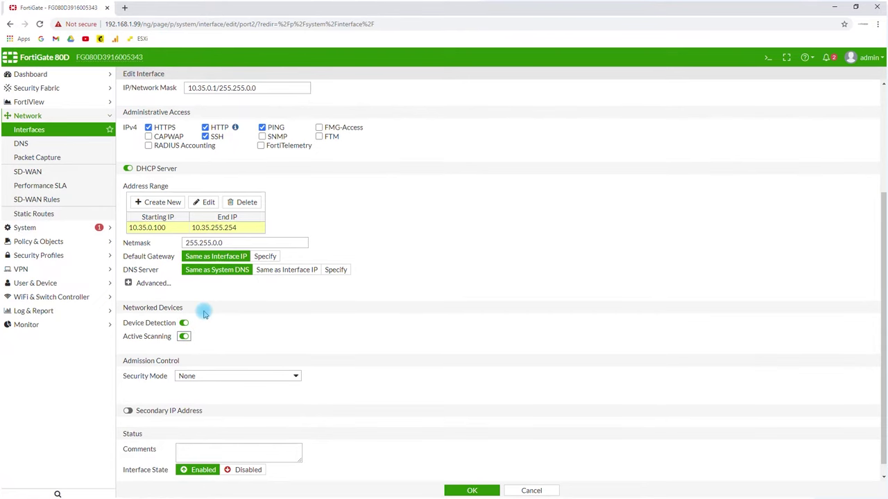
scroll(204, 314, down, 1)
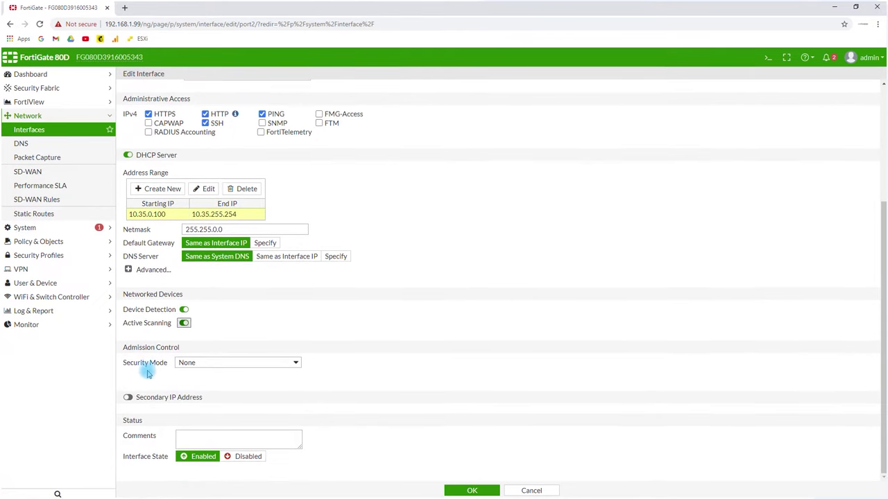
click(183, 365)
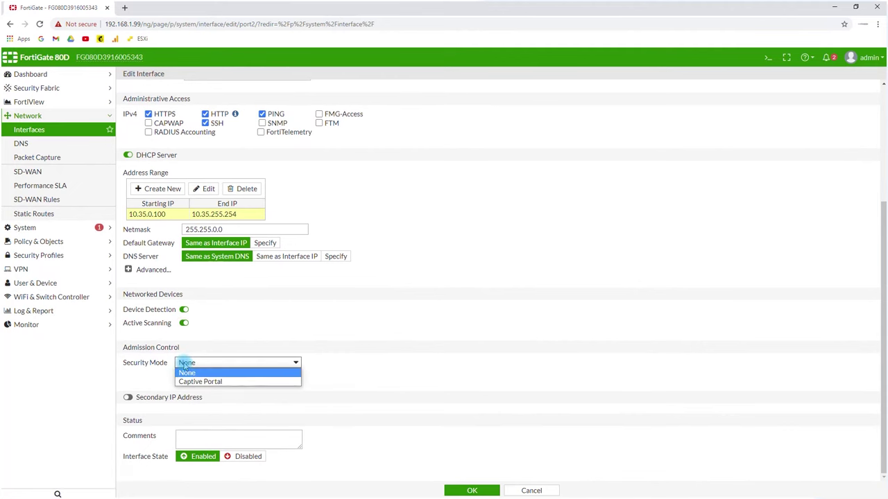
click(351, 349)
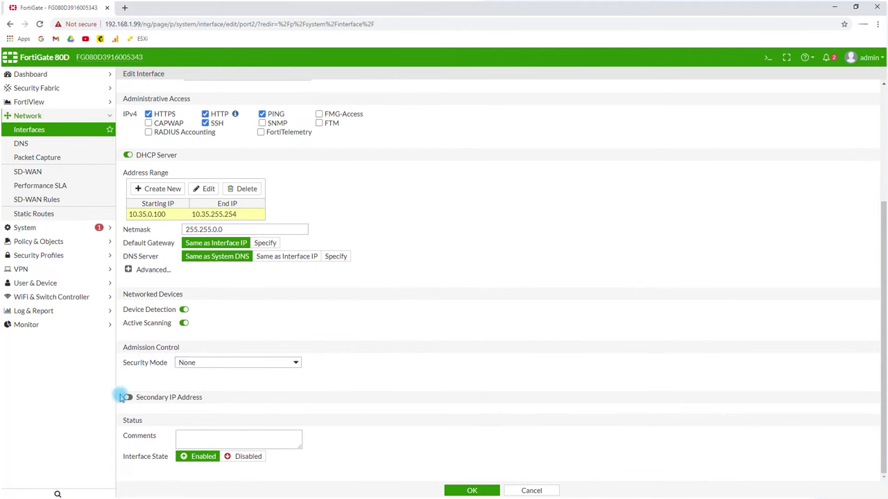
- Add the comment "This is the VLAN 35..." and save port2
click(193, 440)
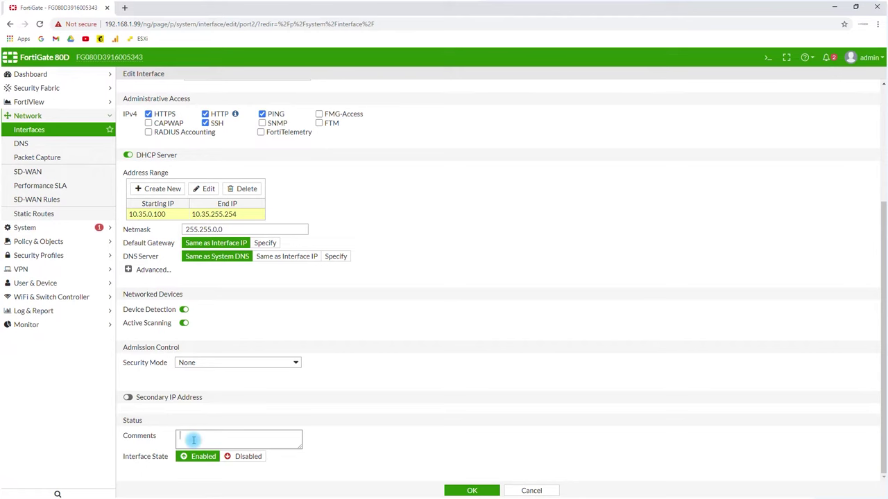
text(Thid)
key(BackSpace)
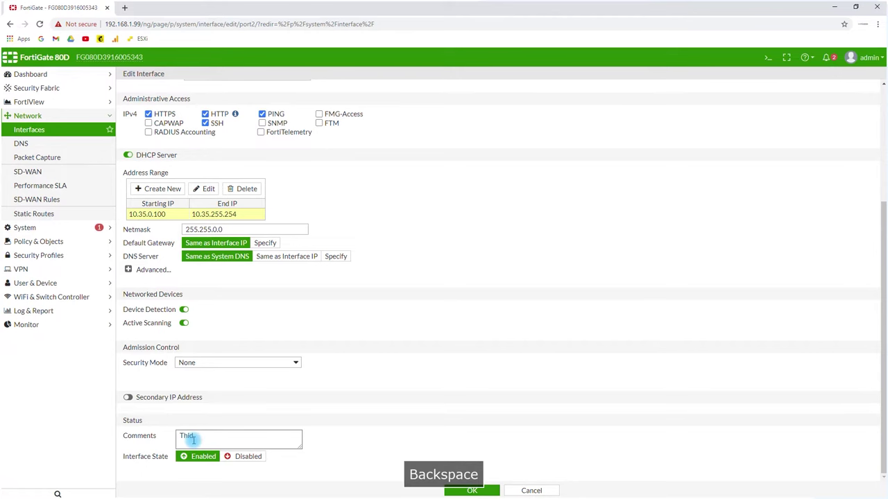
text(s)
key(BackSpace)
text(s is the VLAN 35)
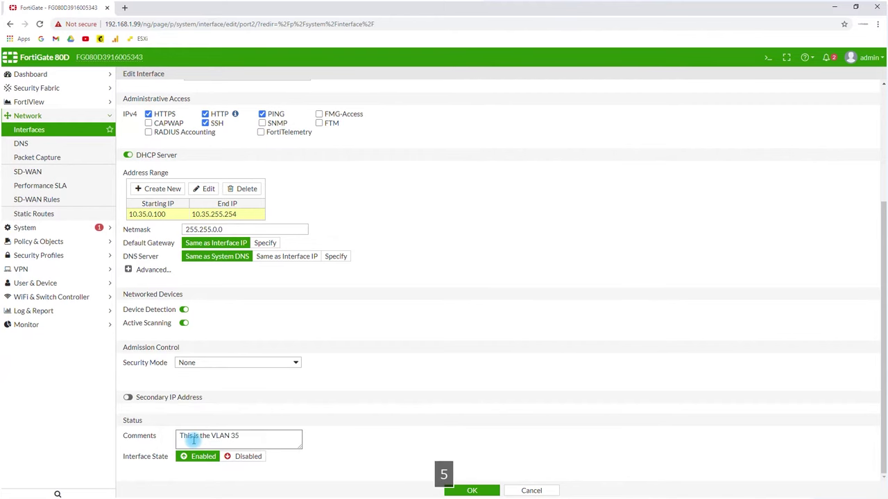
text(...)
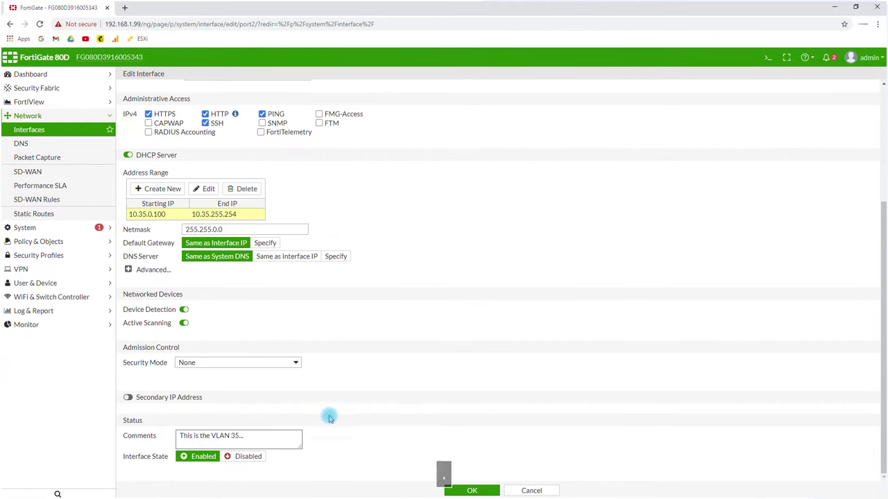
scroll(353, 396, up, 3)
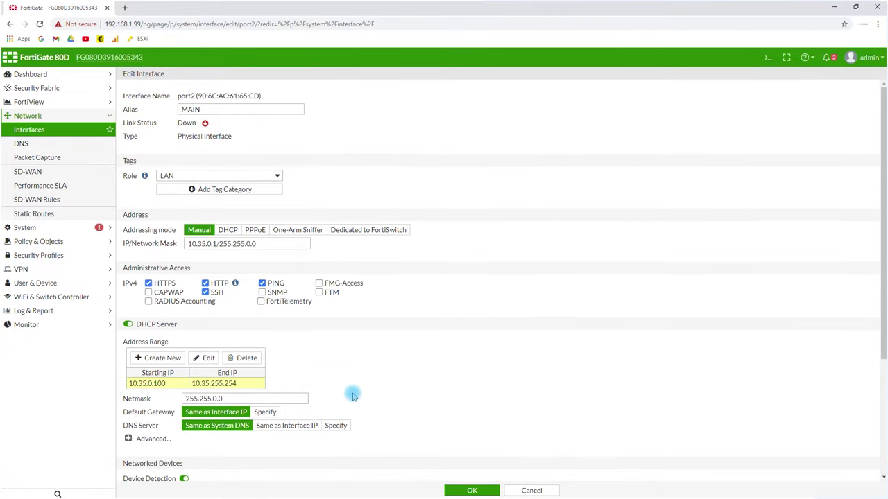
scroll(353, 395, down, 5)
click(460, 488)
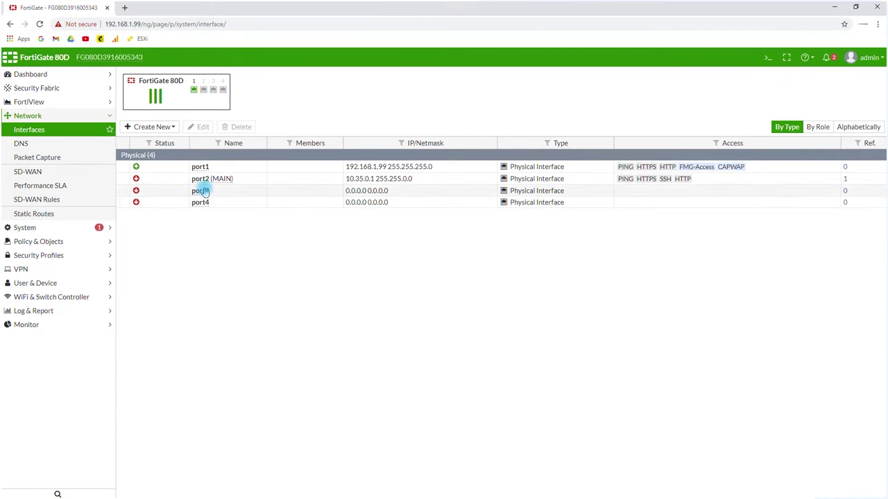
mouse_move(213, 193)
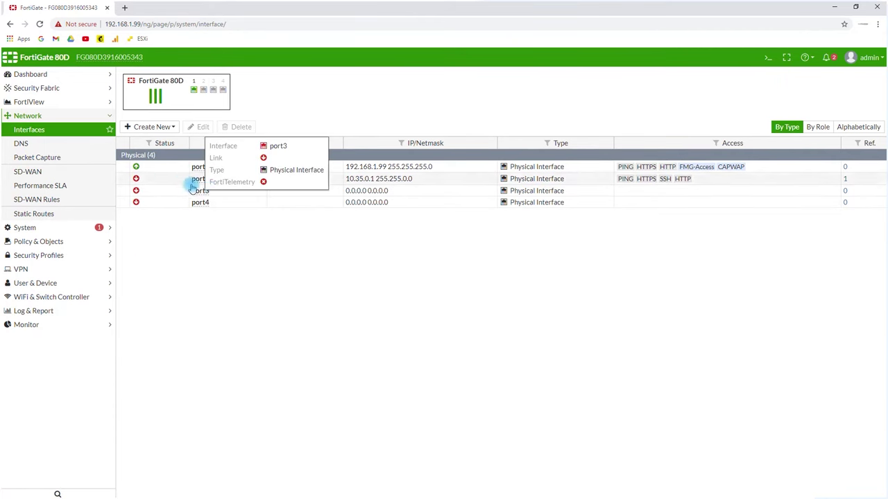
key(alt+Tab)
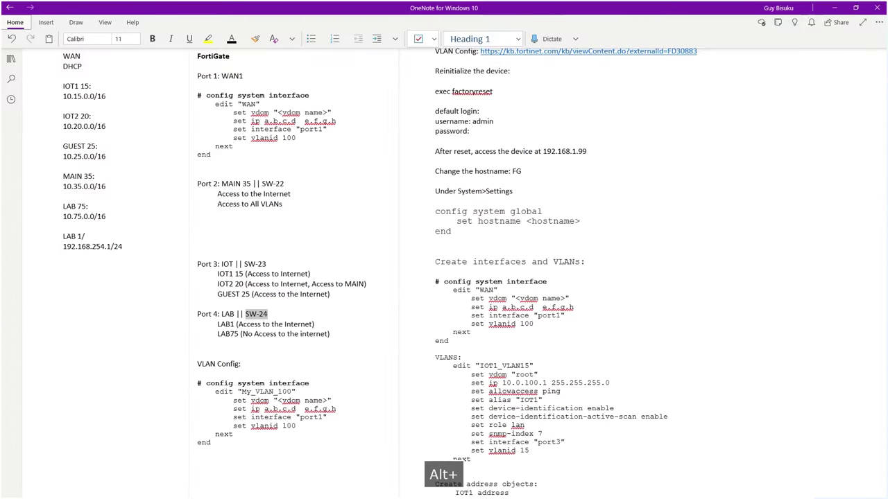
scroll(227, 331, up, 3)
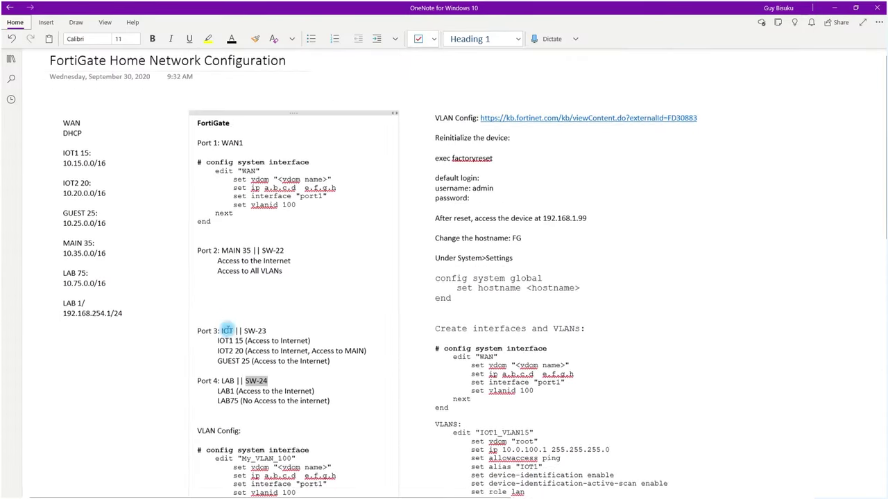
scroll(228, 331, down, 3)
drag(217, 273, 321, 294)
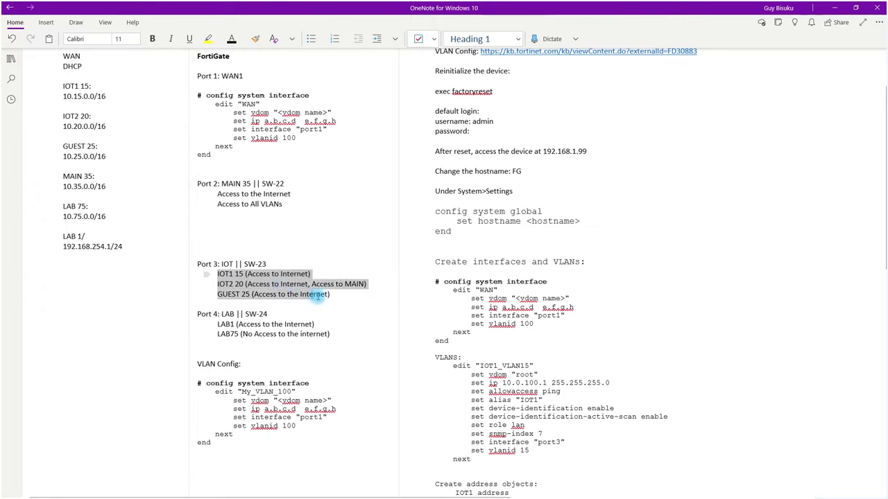
key(alt+Tab)
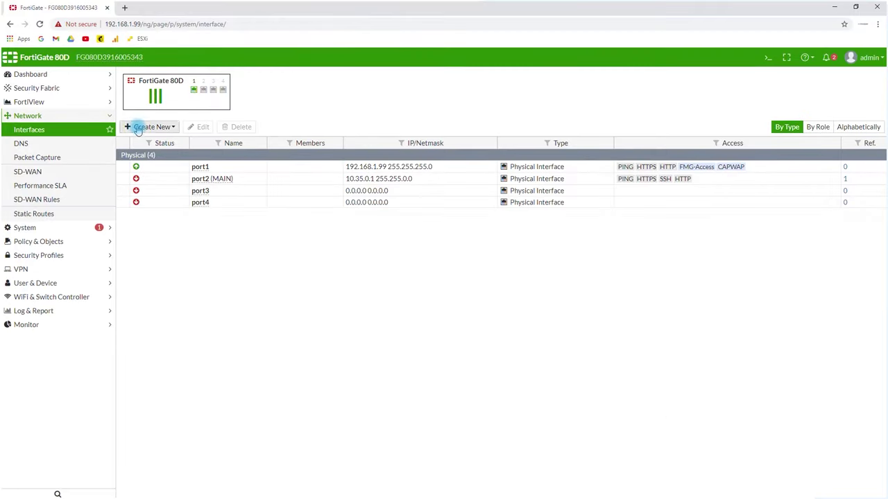
click(138, 131)
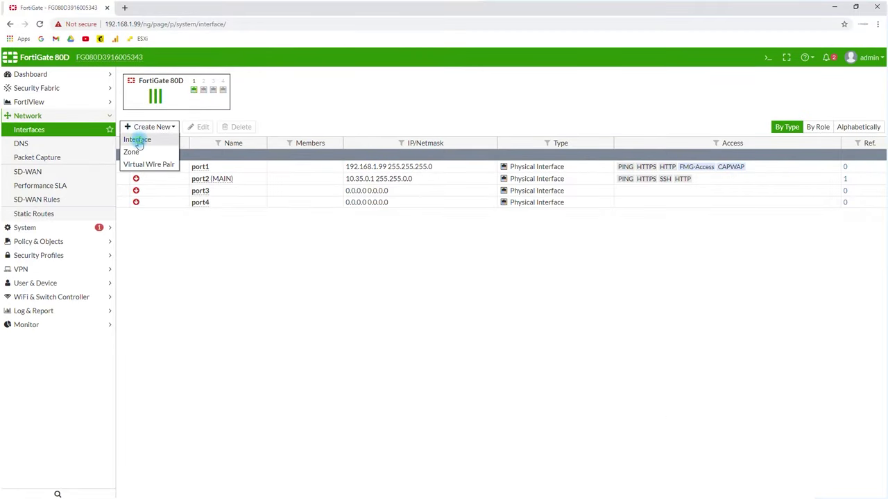
- Create a new interface named IOT1_VLAN15 with alias IOT1
click(138, 142)
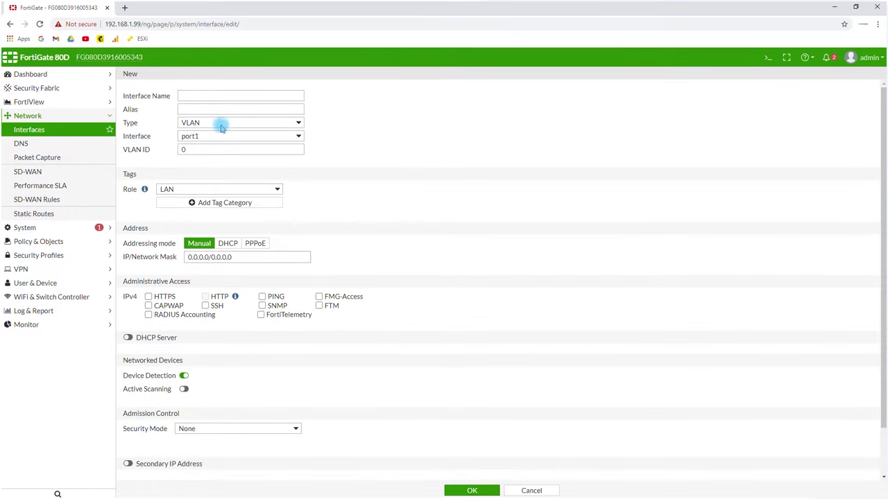
click(214, 98)
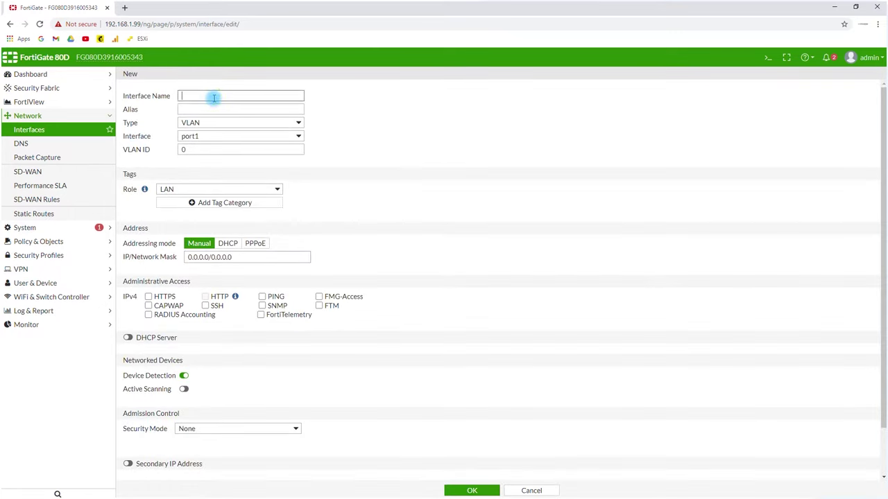
text(TIO)
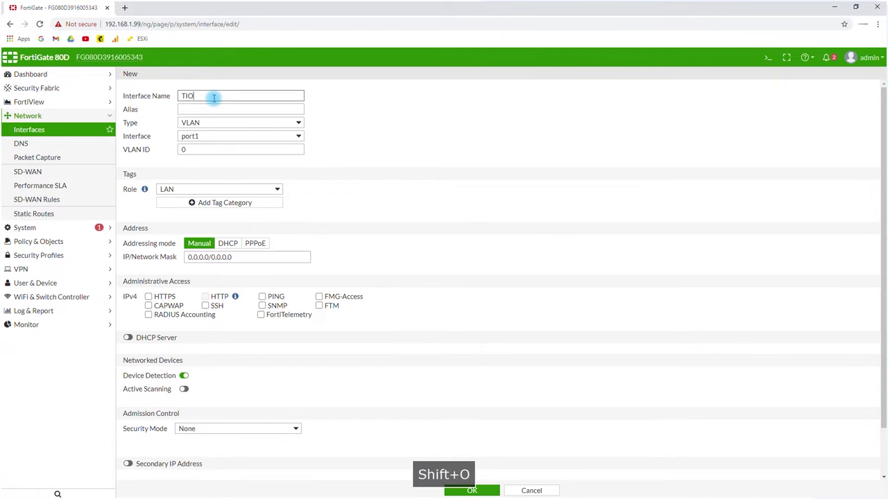
key(BackSpace)
text(I)
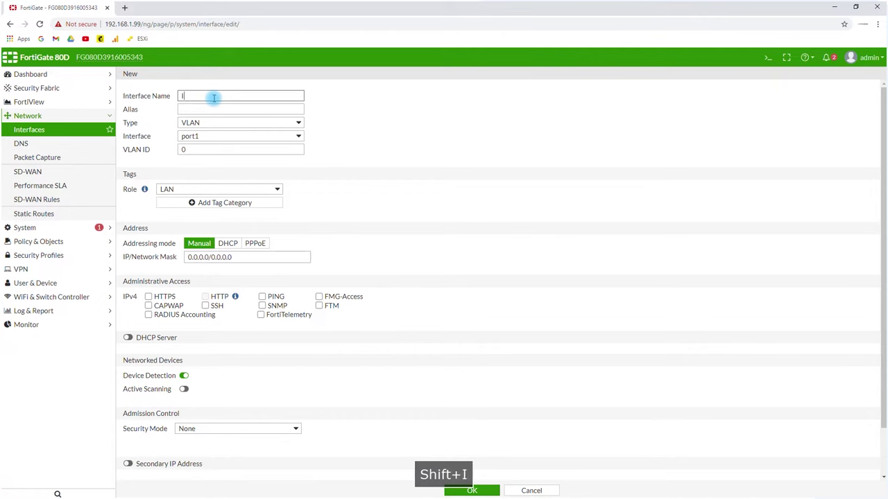
text(OT1_VLAN15)
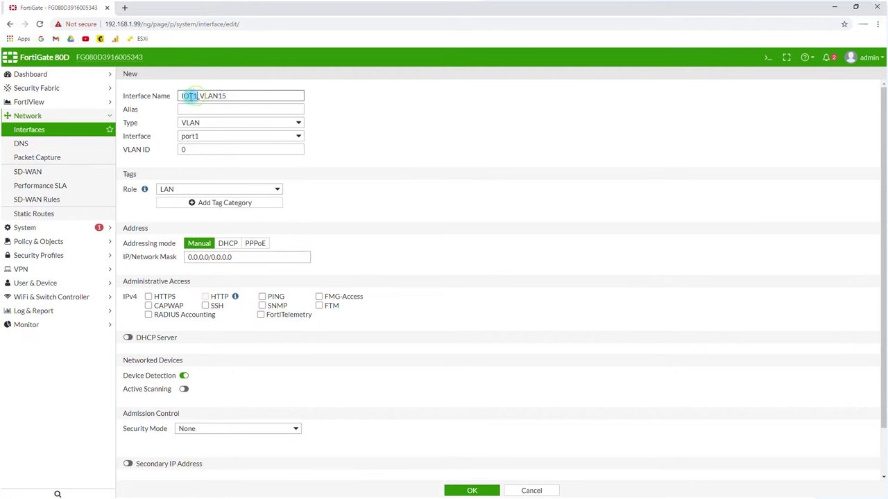
drag(198, 96, 148, 95)
key(ctrl+c)
click(188, 108)
key(ctrl+v)
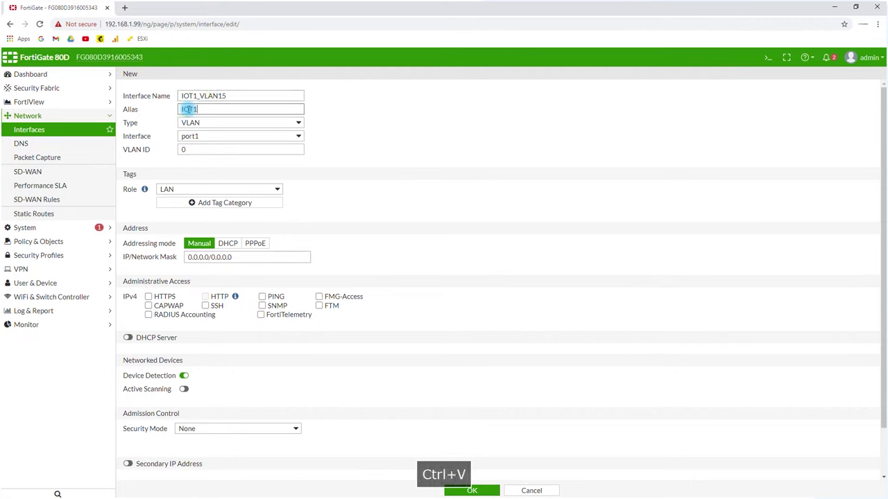
- Keep type VLAN, attach it to port3, and set VLAN ID 15
click(199, 123)
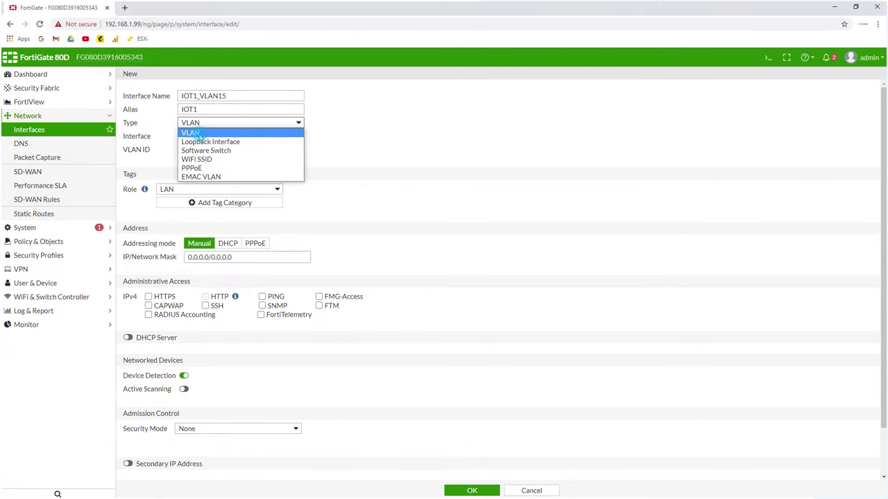
click(199, 132)
click(198, 139)
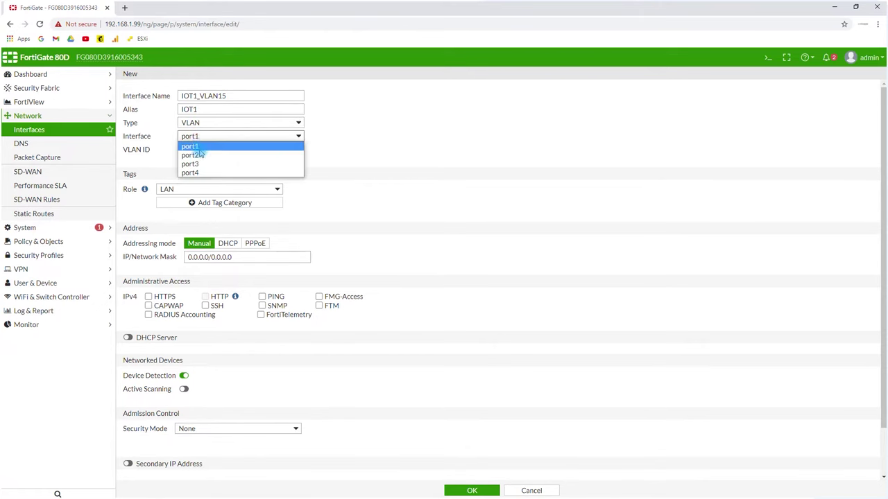
click(201, 162)
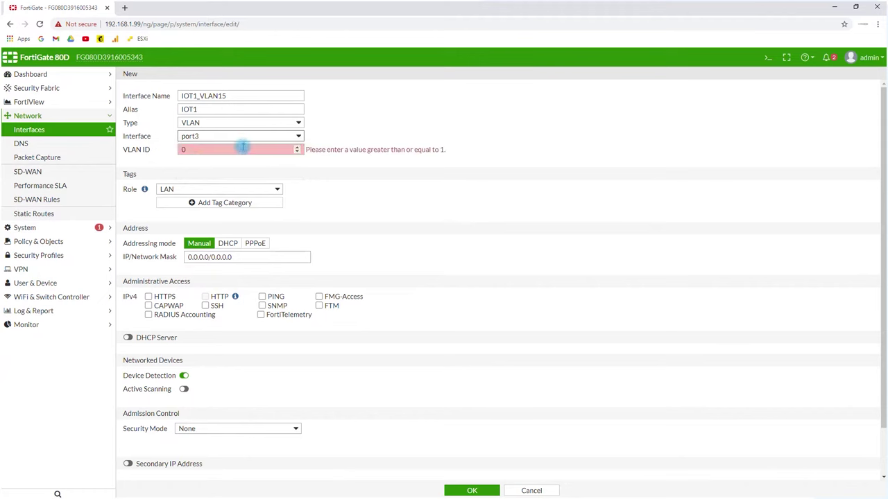
drag(243, 147, 122, 161)
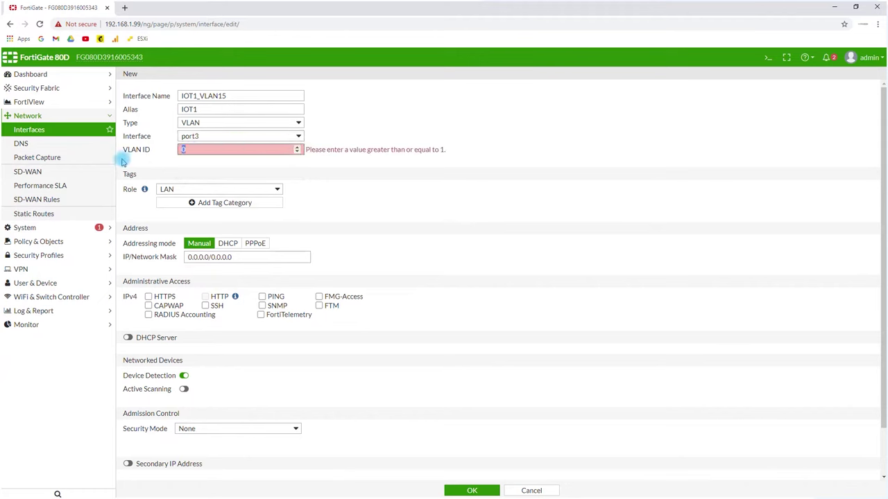
text(15)
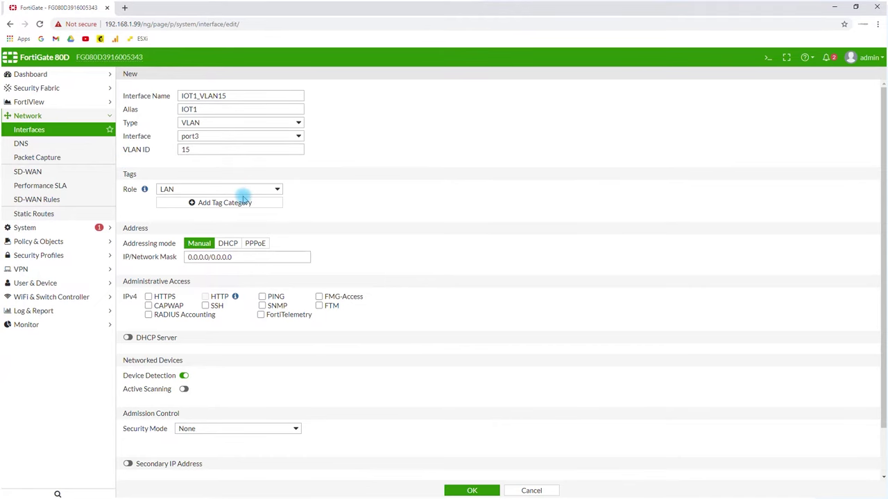
- Set the VLAN interface's IP/Network Mask to 10.15.0.1/255.255.0.0
scroll(239, 198, down, 1)
drag(208, 211, 116, 201)
text(10.15.0.1)
drag(212, 212, 293, 206)
text(255.255)
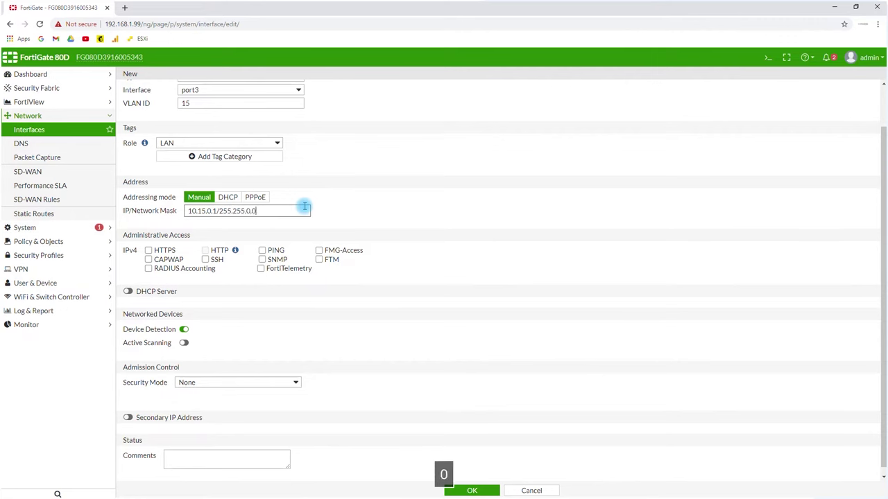
click(149, 251)
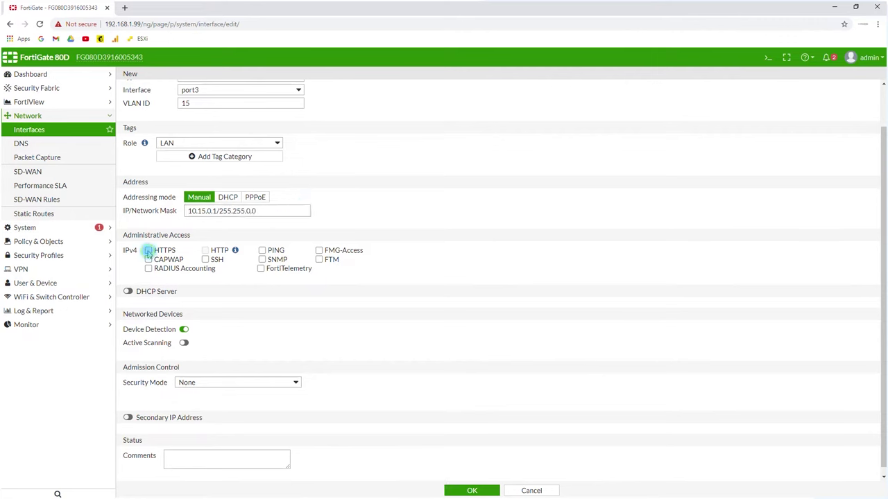
- Restrict administrative access to PING only and enable the DHCP server
click(149, 251)
click(262, 251)
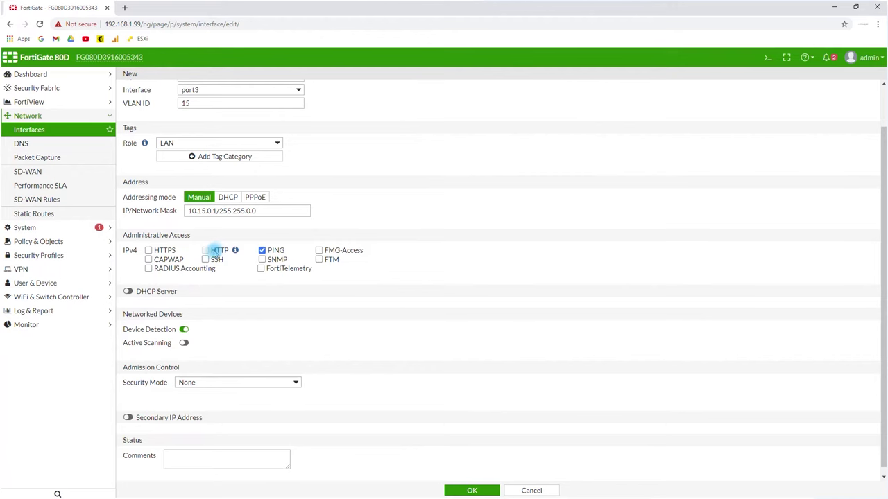
scroll(215, 257, down, 1)
scroll(206, 121, up, 1)
scroll(204, 121, down, 1)
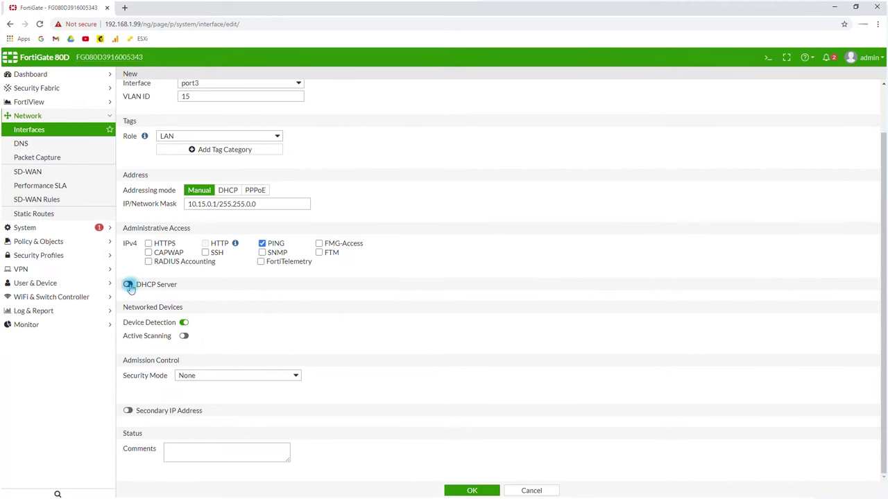
click(129, 285)
- Enable Active Scanning and keep Security Mode at None on IOT1_VLAN15
scroll(130, 288, down, 2)
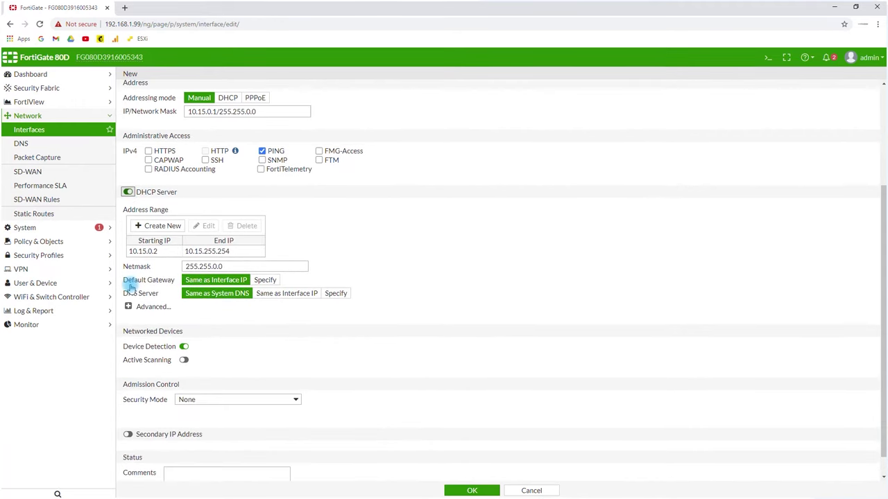
scroll(138, 258, down, 1)
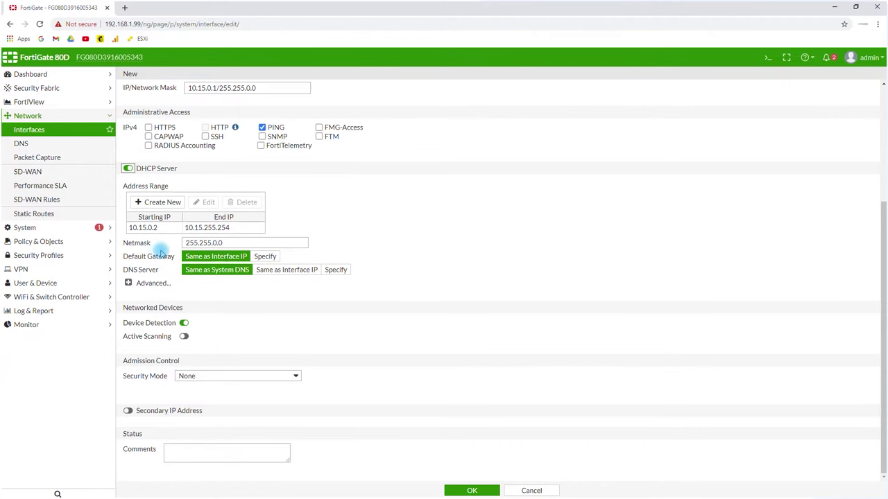
click(183, 338)
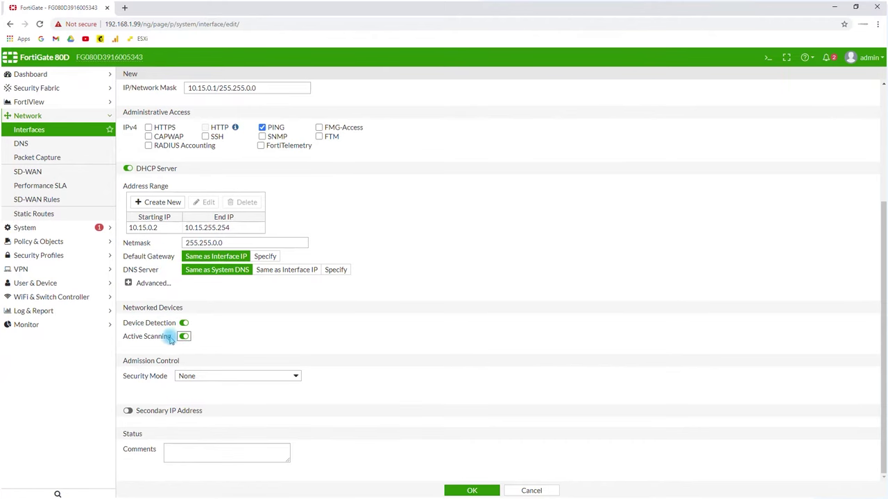
click(191, 376)
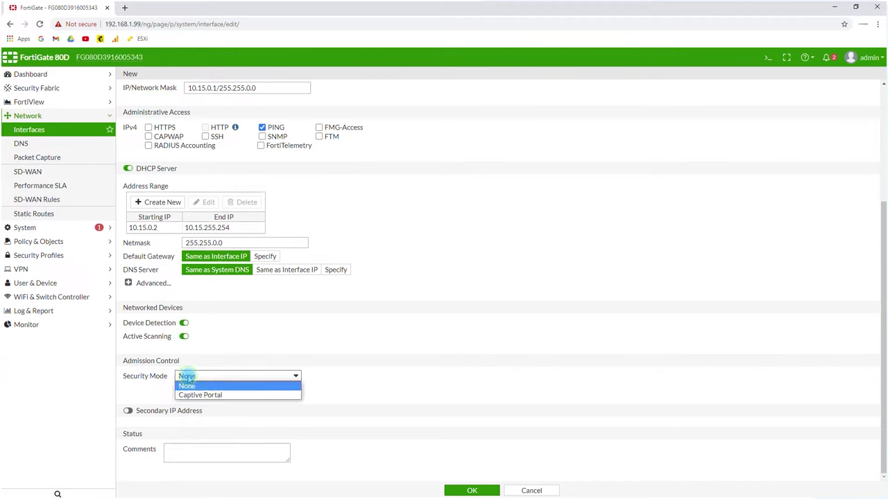
click(256, 360)
- Add the comment "This is the VLAN 15" and save the new interface
click(187, 454)
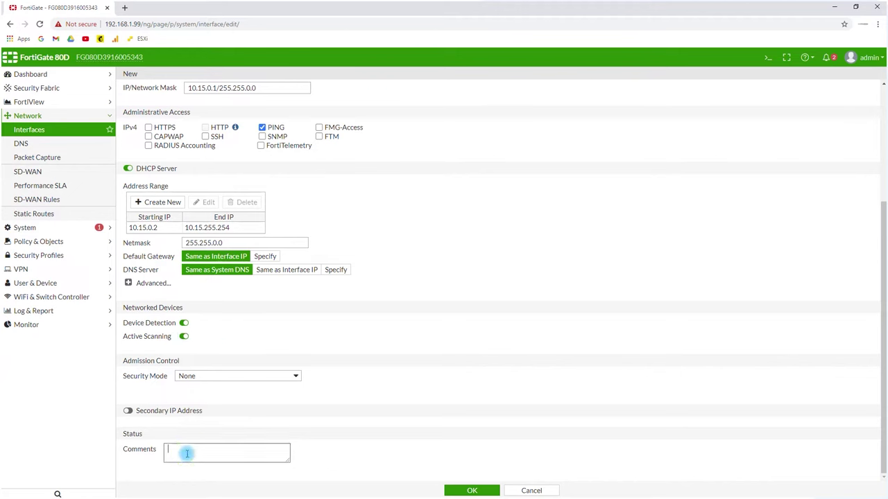
text(This is the CK)
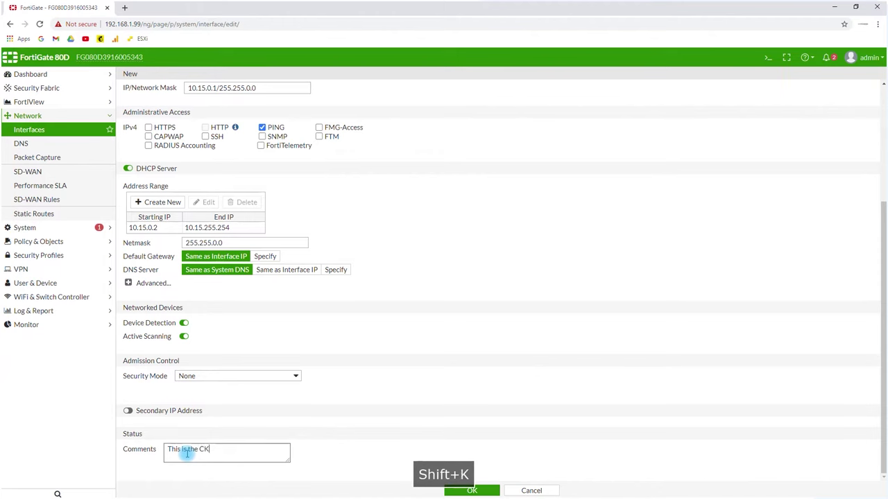
text(AB==)
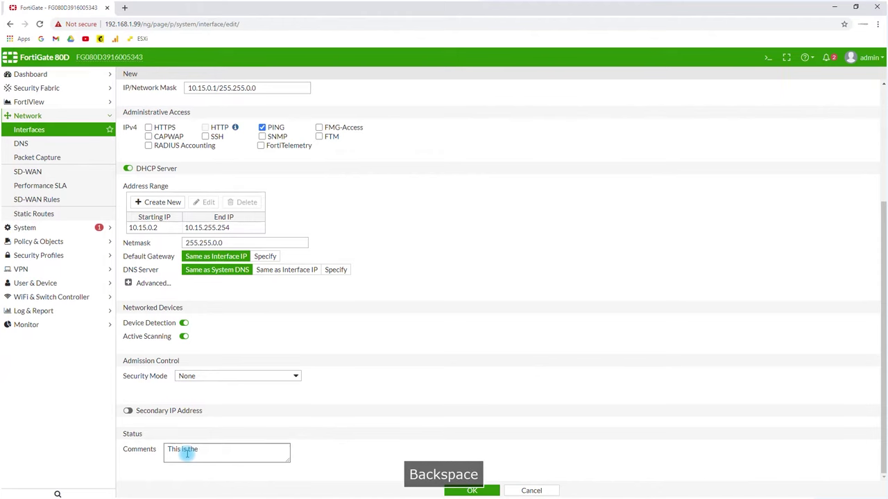
text( VLAN )
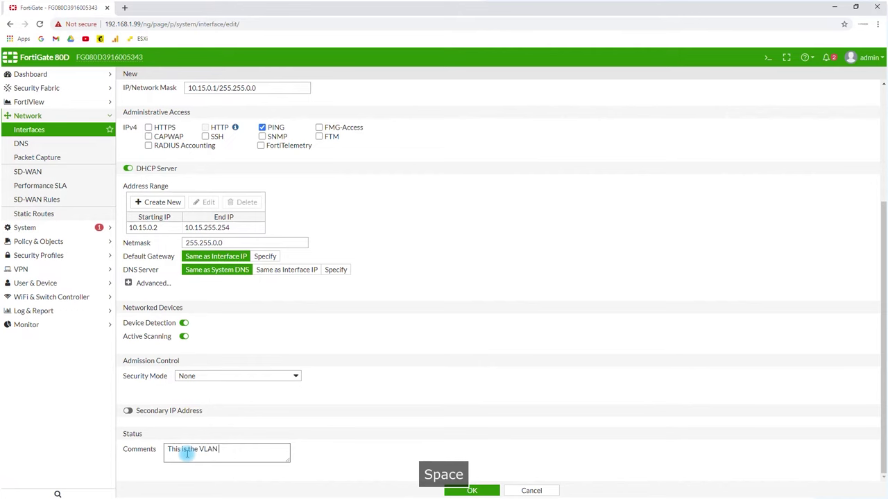
text(15)
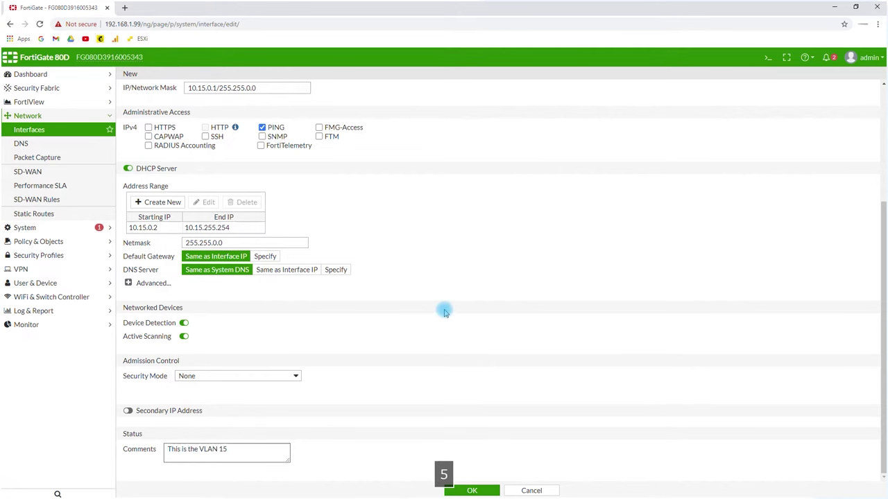
scroll(380, 263, up, 2)
scroll(389, 277, down, 2)
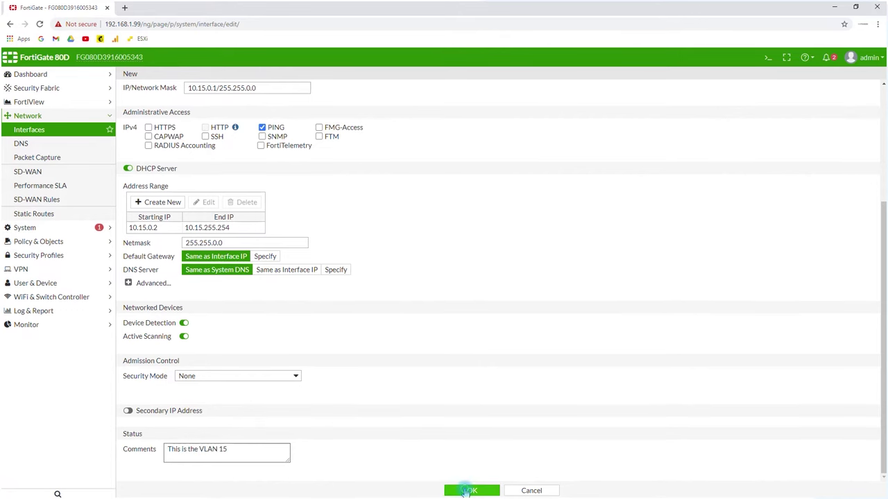
click(468, 490)
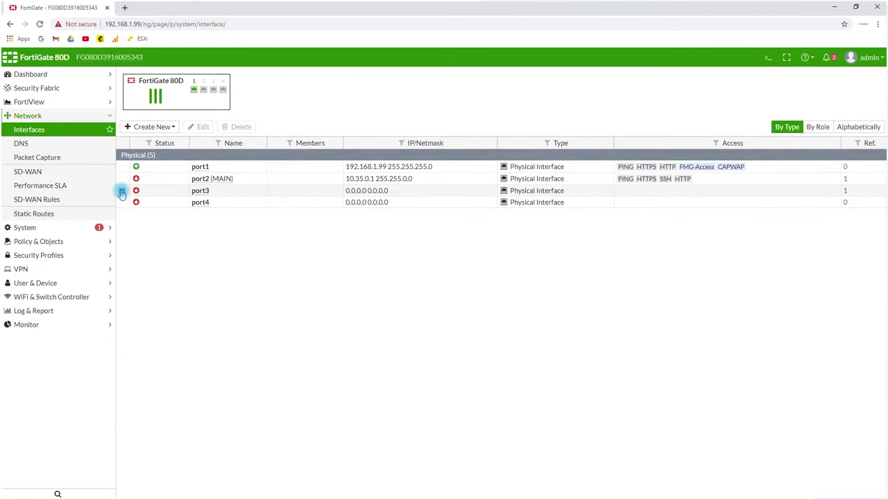
- Expand port3 to confirm IOT1_VLAN15 at 10.15.0.1/255.255.0.0, then bring up the serial console login prompt
click(121, 192)
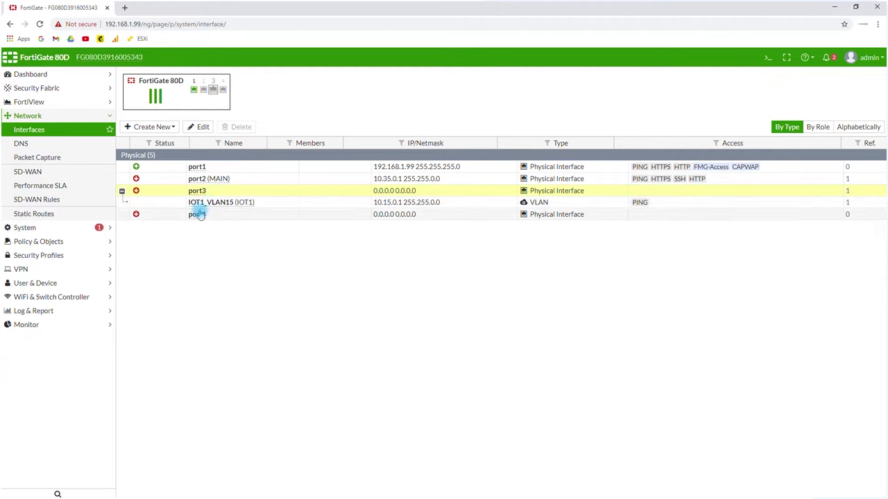
mouse_move(197, 190)
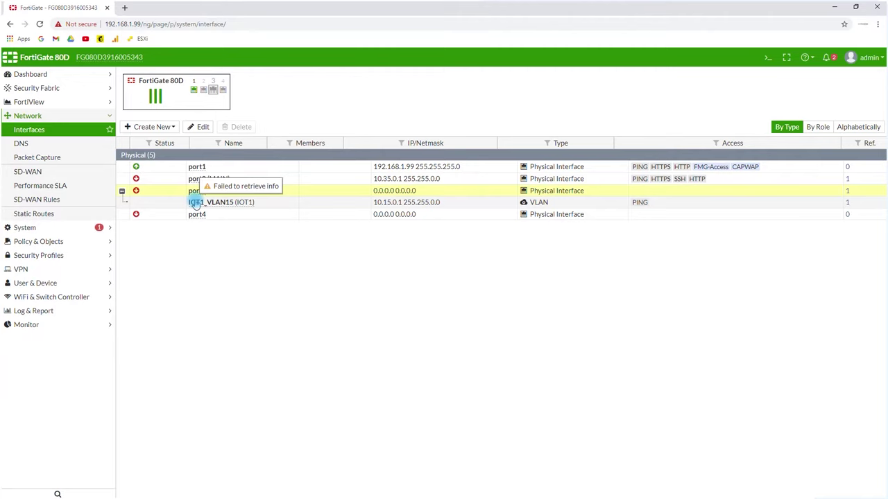
key(alt+Tab)
key(Return)
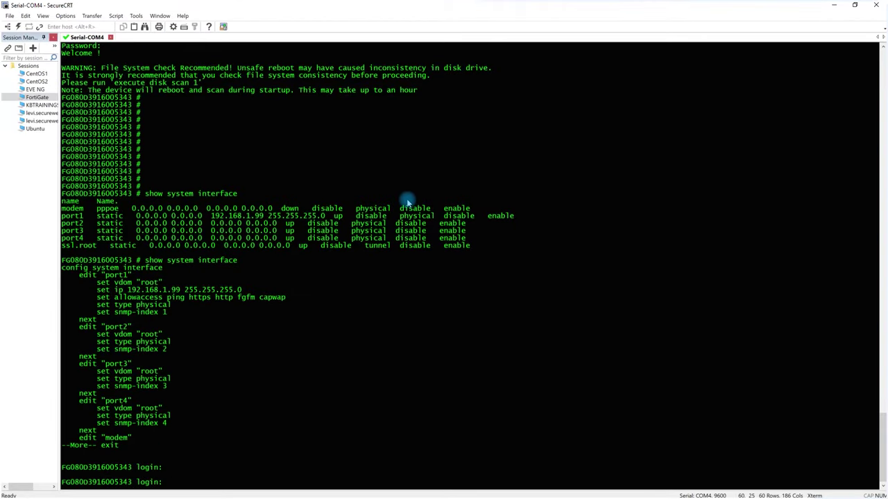
- Log in to the FortiGate serial console as admin with the account password
text(@)
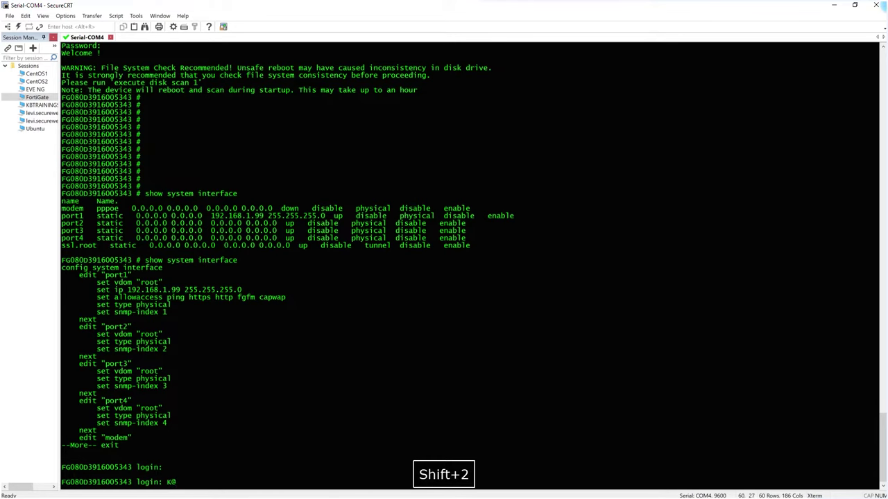
key(BackSpace)
text(admin)
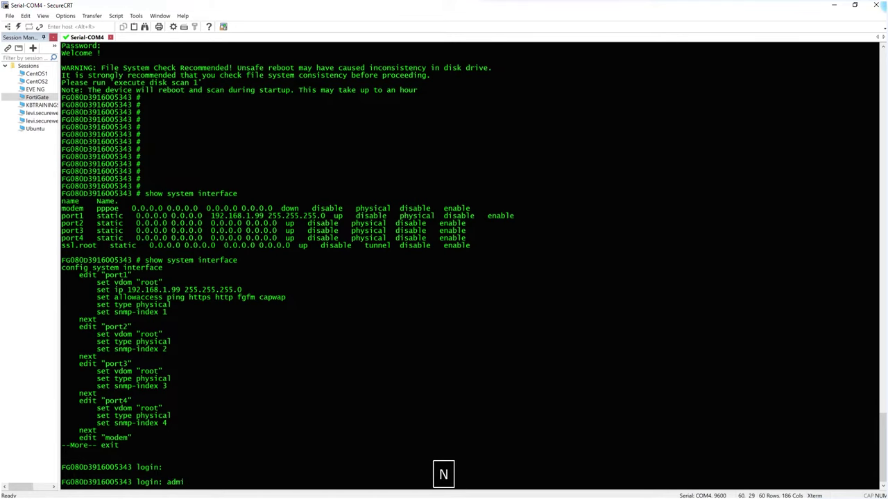
key(Return)
text(*)
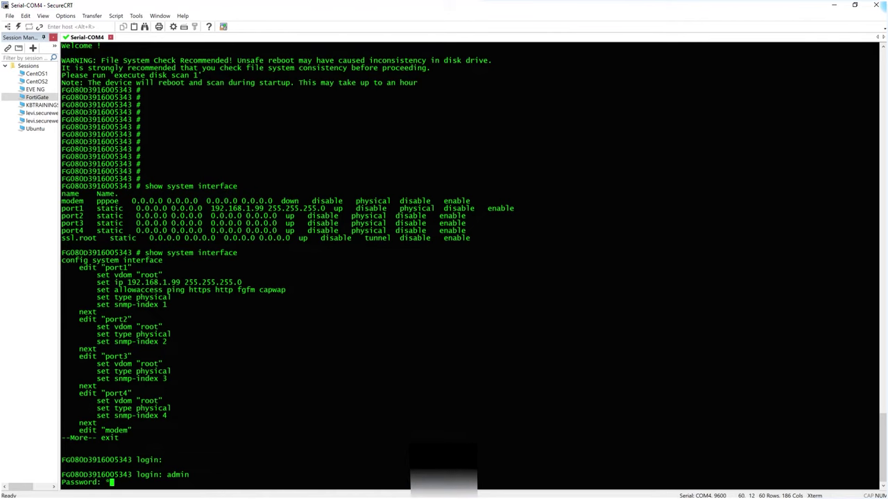
text(**********)
key(Return)
key(Return)
key(Return)
key(Return)
key(Return)
key(Return)
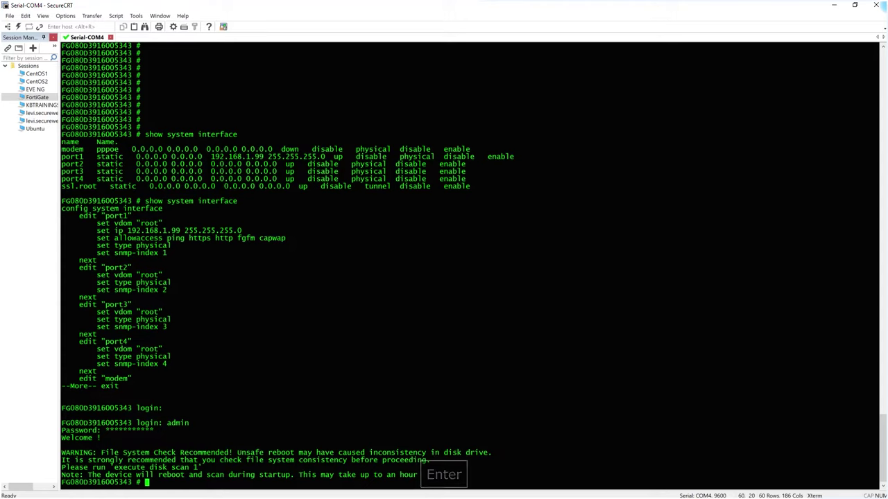
key(Return)
key(Return)
key(Return)
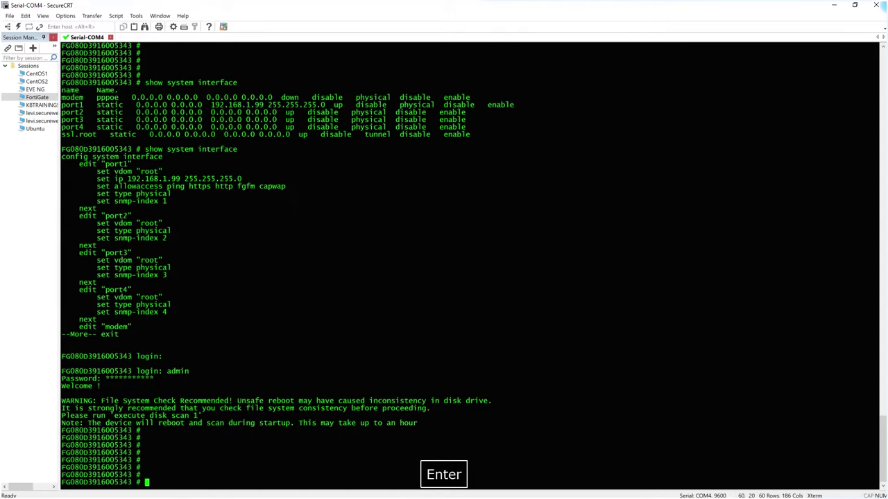
- Check the hostname in the web GUI, then return to a fresh console command prompt
key(alt+Tab)
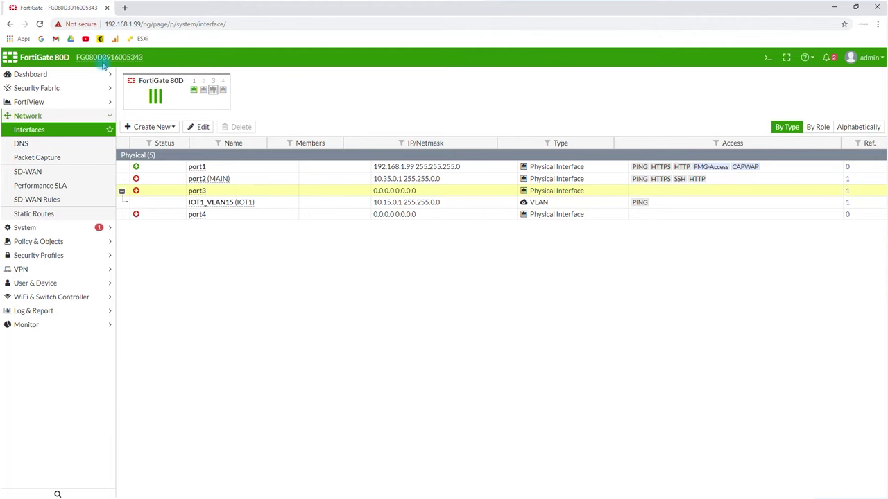
mouse_move(88, 56)
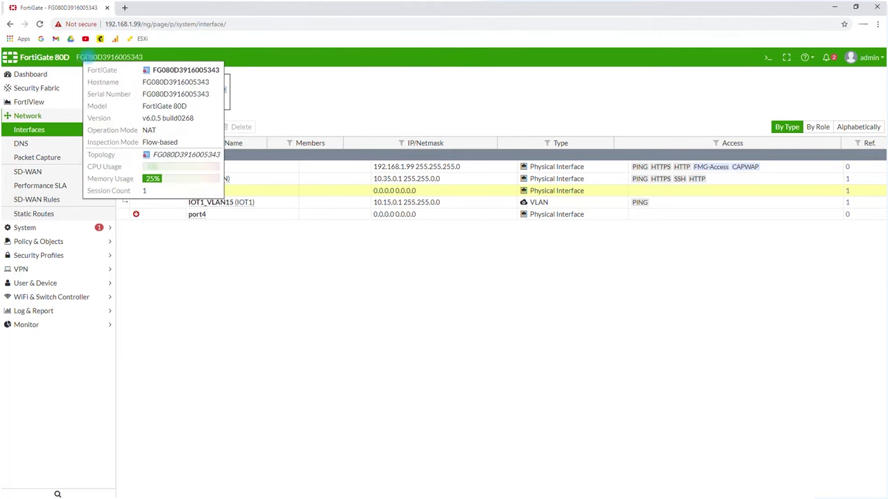
key(alt+Tab)
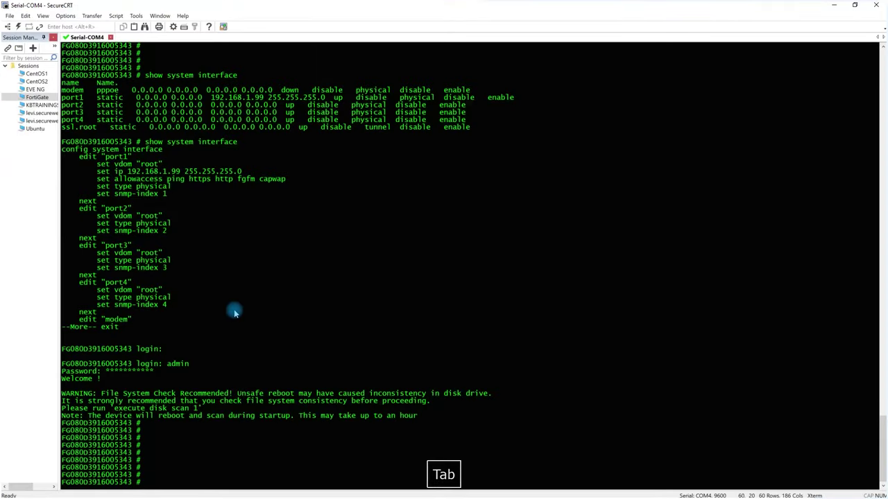
key(Return)
key(Return)
key(Return)
key(Return)
key(Return)
- Run show sys interface and select the IOT1_VLAN15 configuration block for copying
text(show )
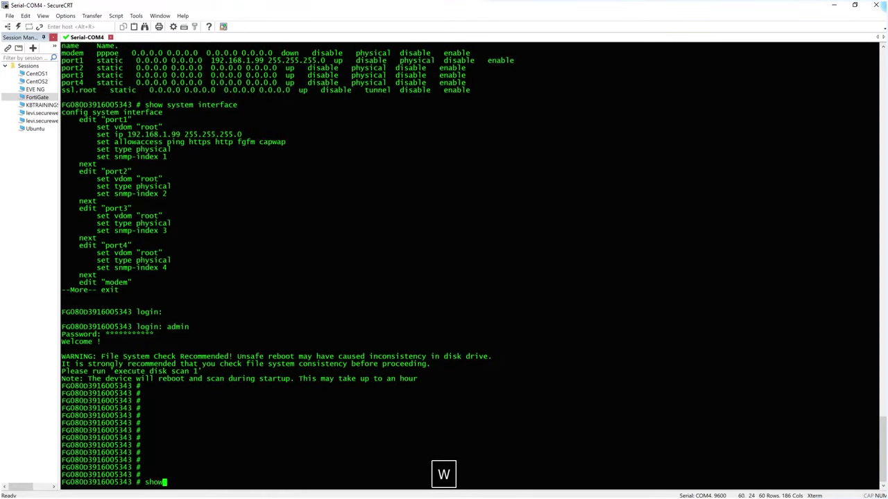
text(sys inter)
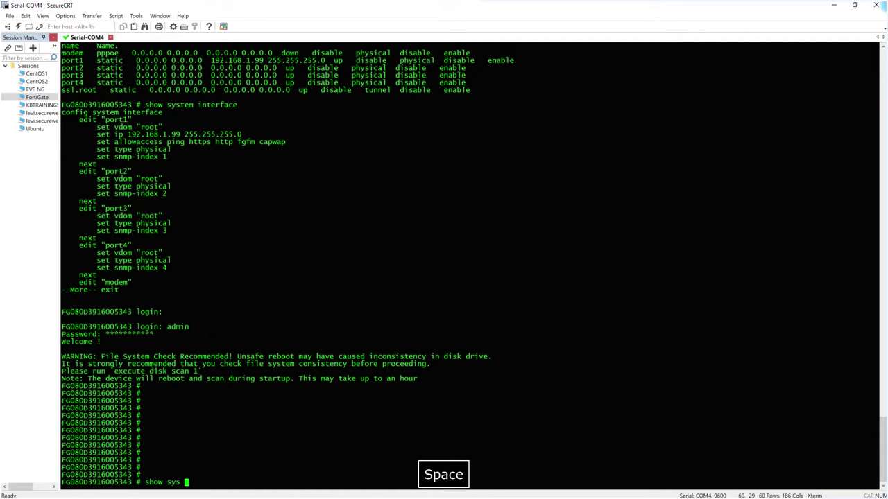
key(Tab)
key(shift+slash)
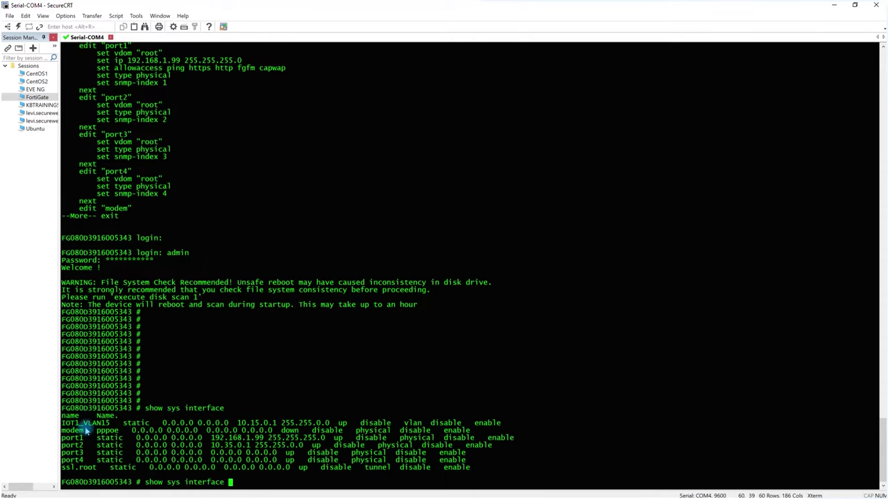
key(Return)
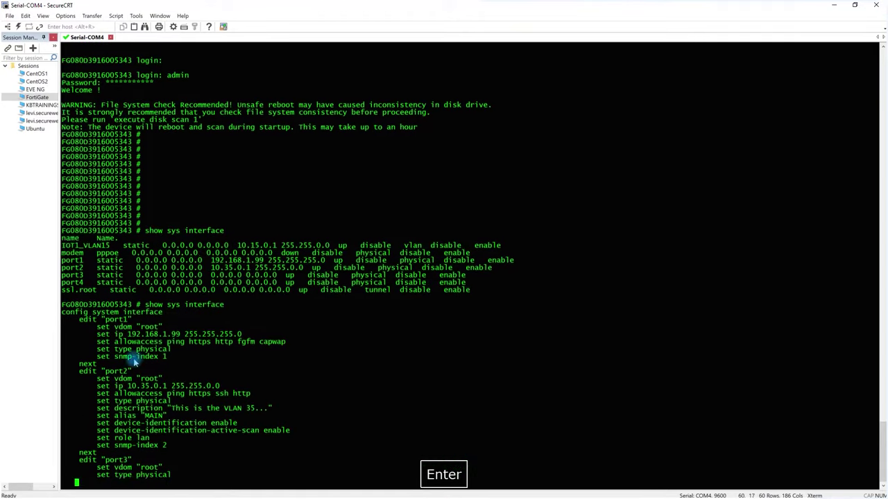
key(space)
key(space)
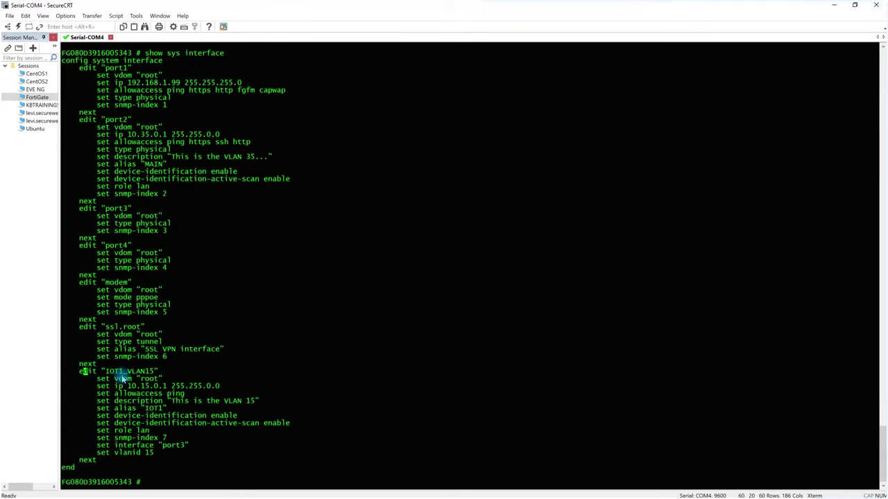
drag(81, 372, 149, 463)
key(ctrl+c)
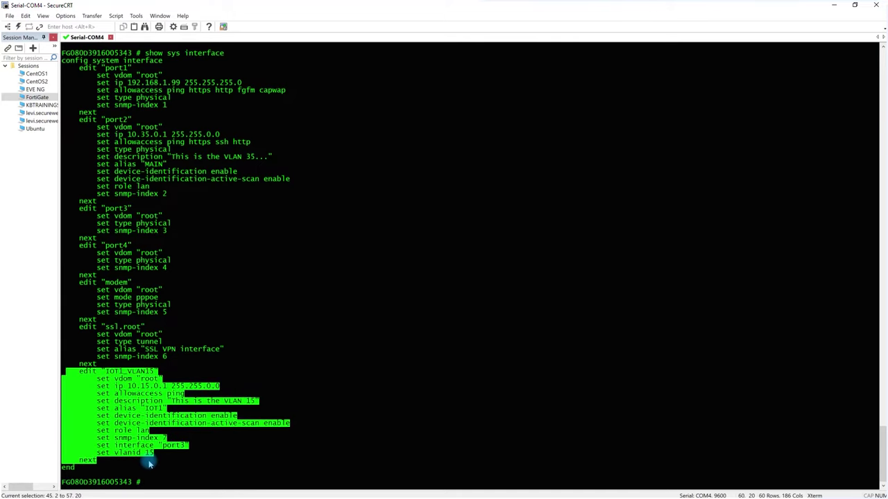
- Paste the IOT1_VLAN15 block into a new Notepad++ tab under a 'config sys interf' header
key(alt+Tab)
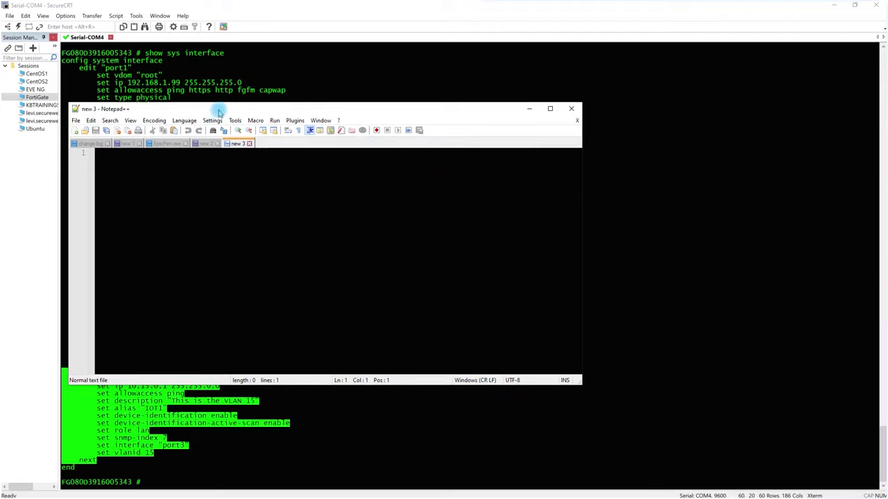
double_click(218, 109)
key(ctrl+v)
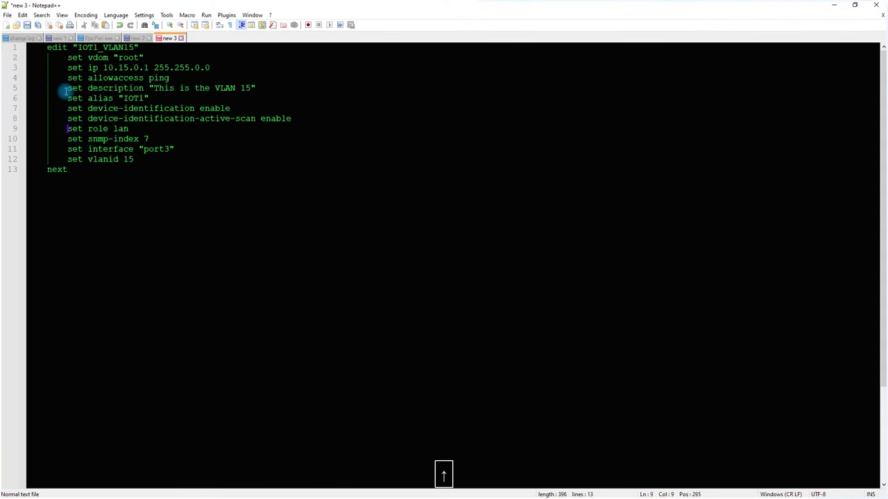
key(Return)
key(Return)
key(Return)
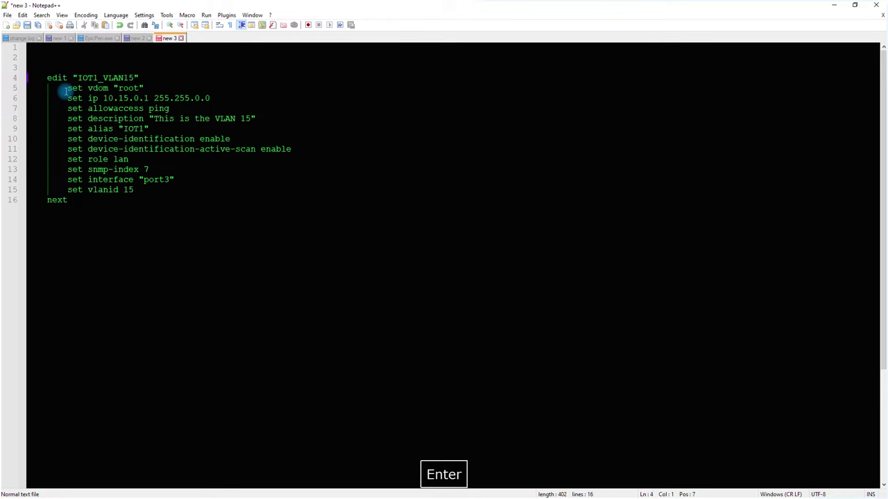
key(Up)
text(co)
key(BackSpace)
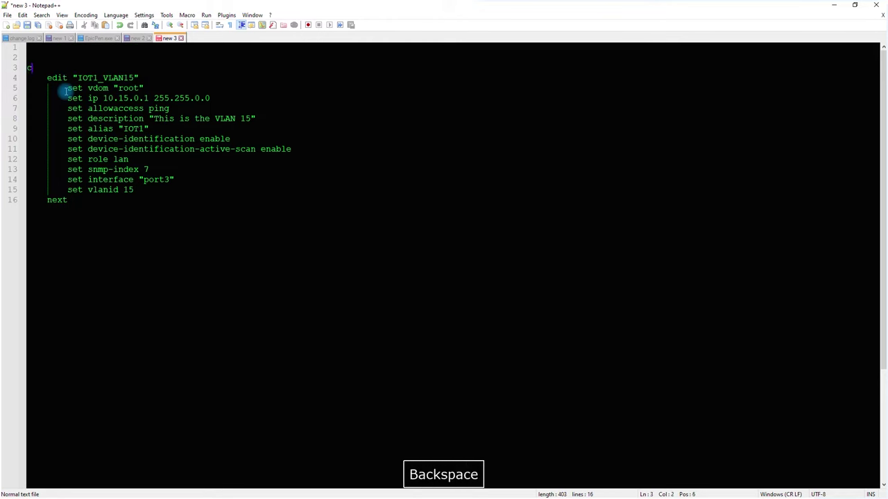
text(onfig s)
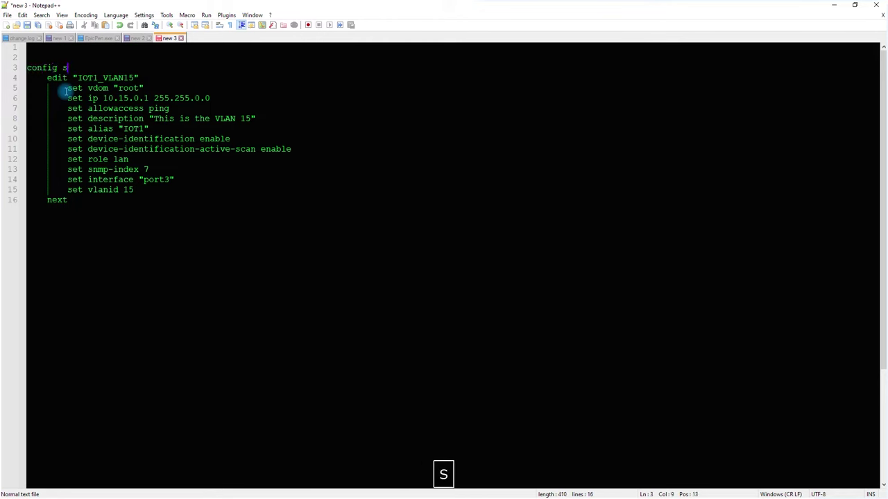
text(ys interf)
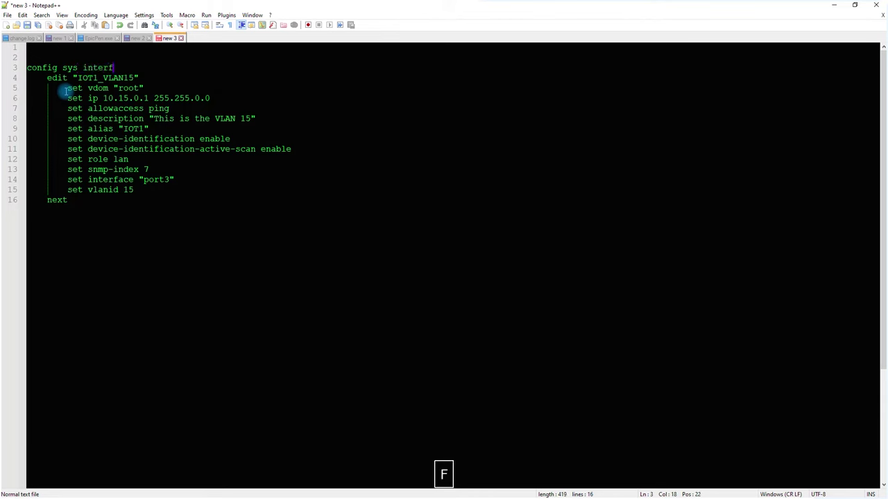
key(Return)
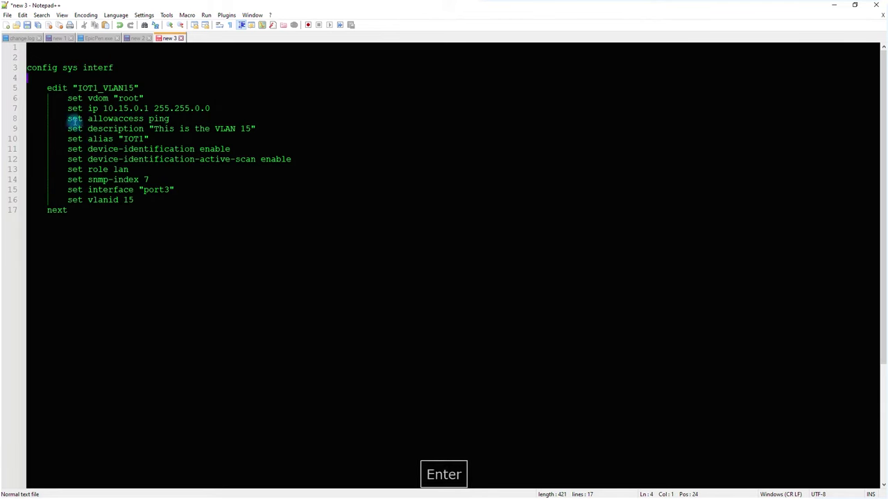
- Rework the block into IOT2_VLAN20 at 10.20.0.1 with alias IOT2
drag(48, 87, 97, 91)
click(89, 88)
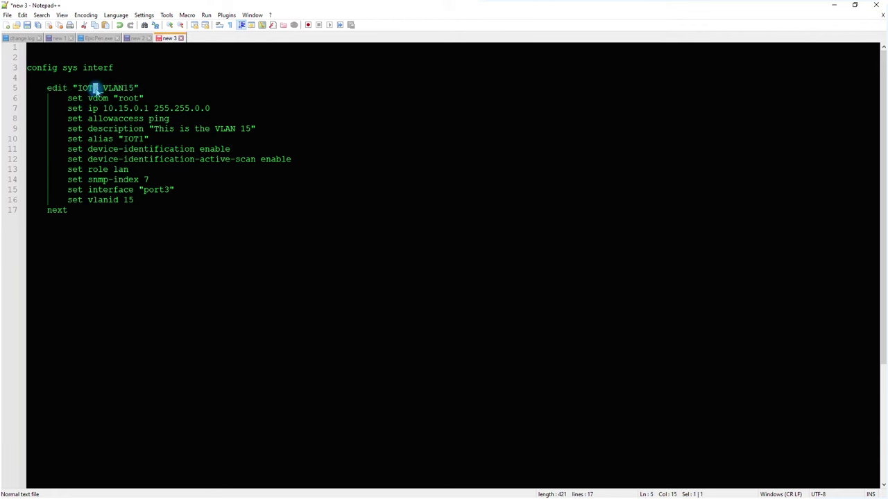
text(2)
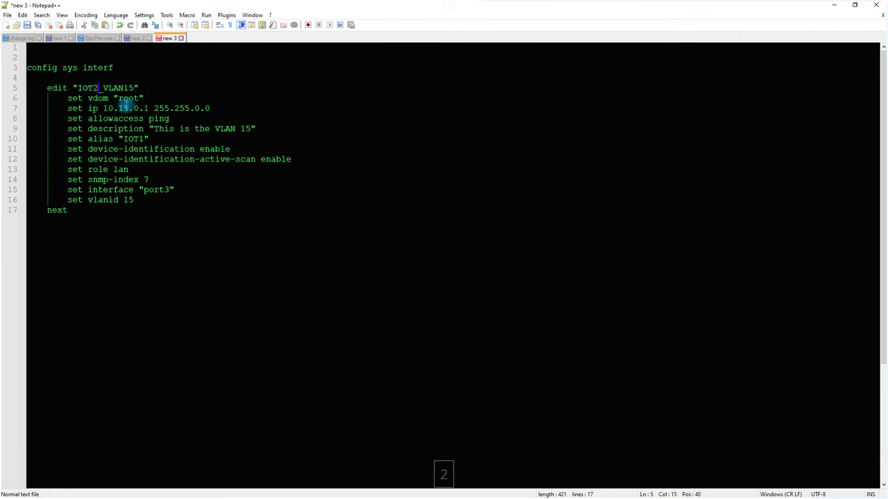
drag(123, 88, 128, 88)
text(20)
drag(118, 108, 124, 109)
text(20)
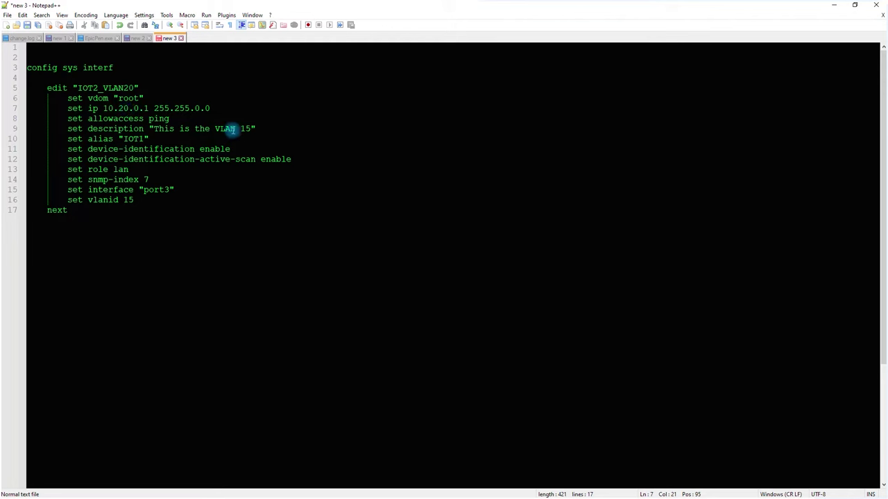
drag(240, 129, 251, 129)
text(20)
double_click(126, 200)
text(2)
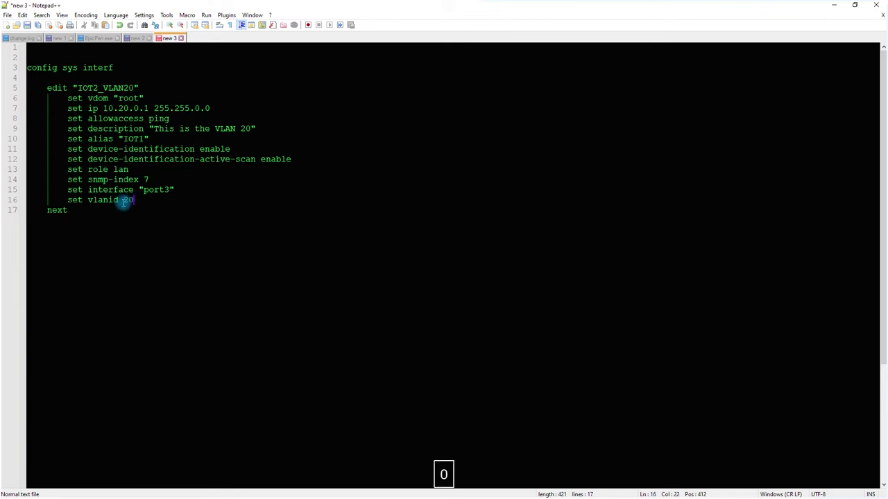
drag(144, 138, 139, 139)
text(2)
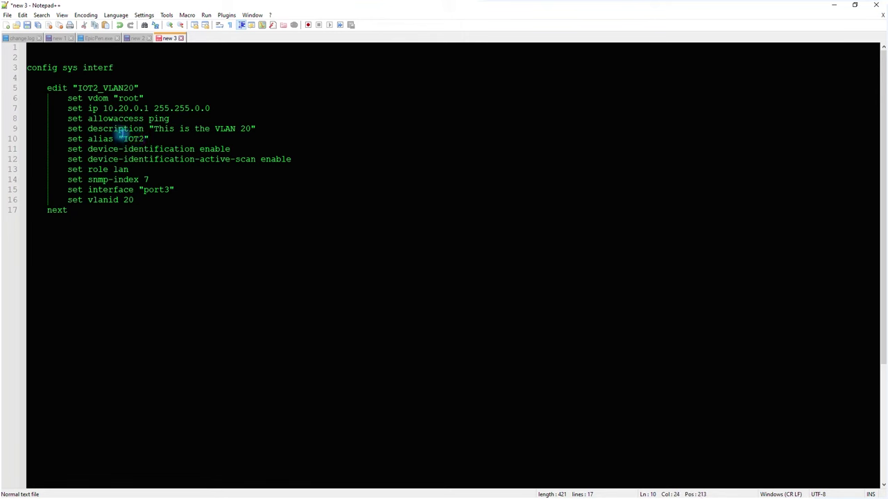
- Duplicate the IOT2_VLAN20 block below itself
drag(70, 211, 13, 87)
key(ctrl+c)
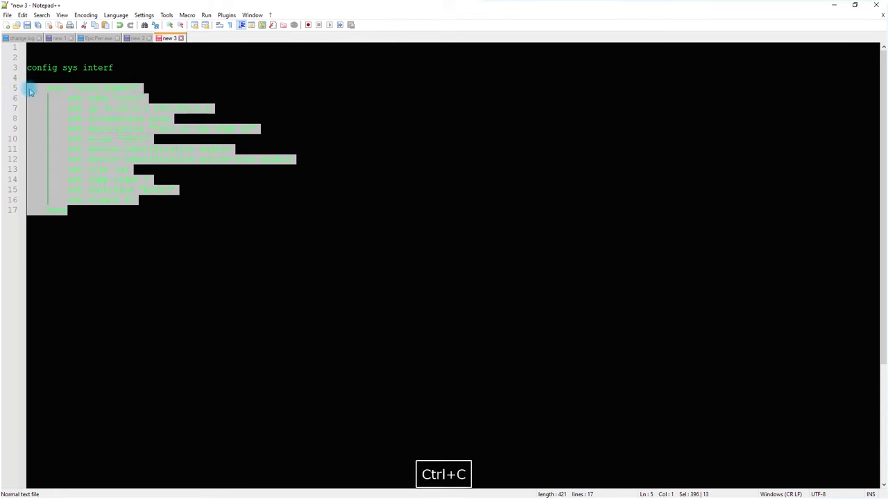
click(71, 211)
key(Return)
key(Return)
key(ctrl+v)
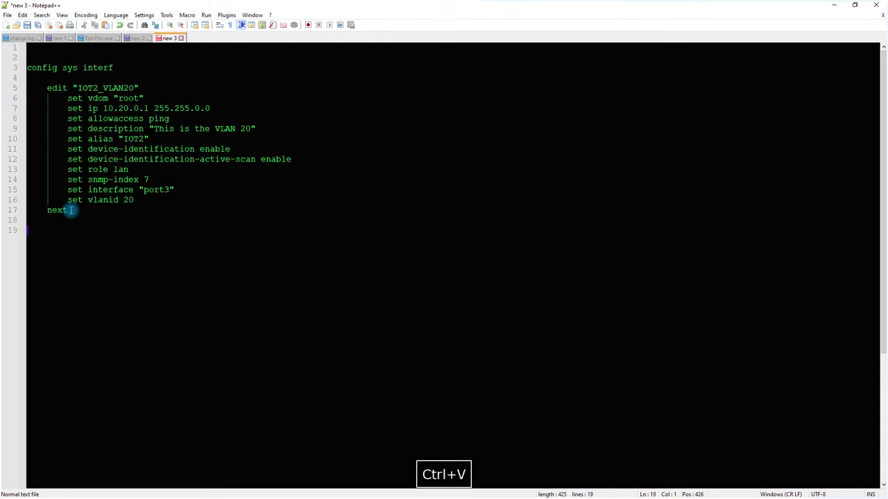
- Turn the copy into GUEST_VLAN25 at 10.25.0.1 with alias GUEST, then select the whole script
drag(78, 231, 94, 230)
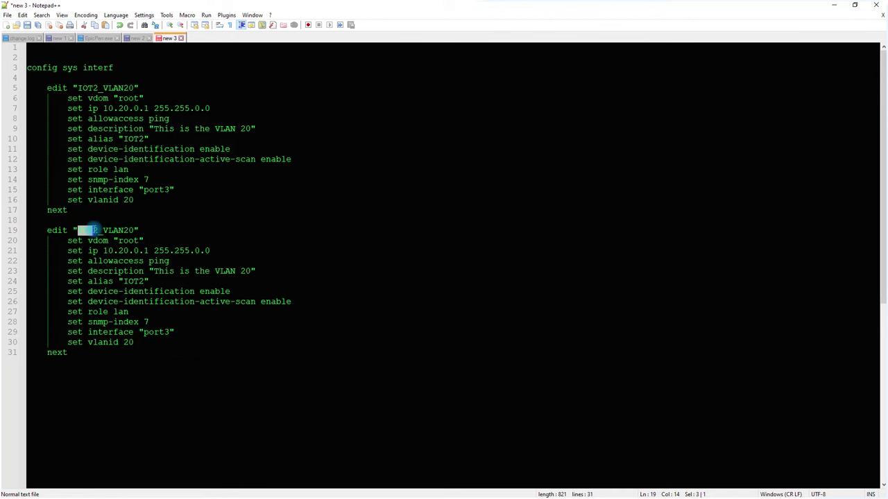
text(GUES)
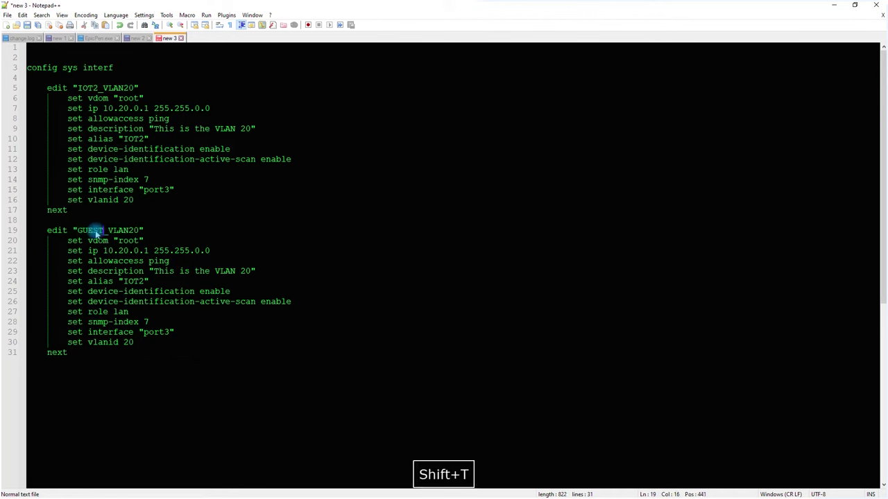
click(133, 230)
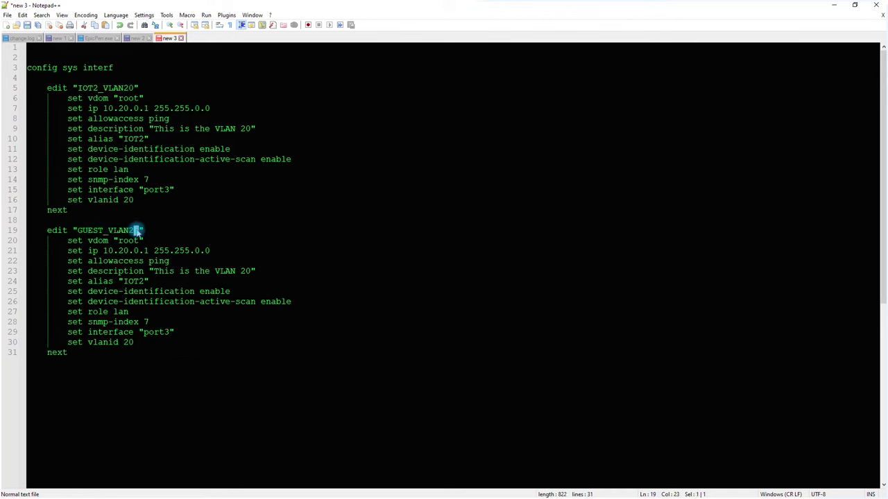
text(5)
drag(119, 250, 125, 251)
text(25)
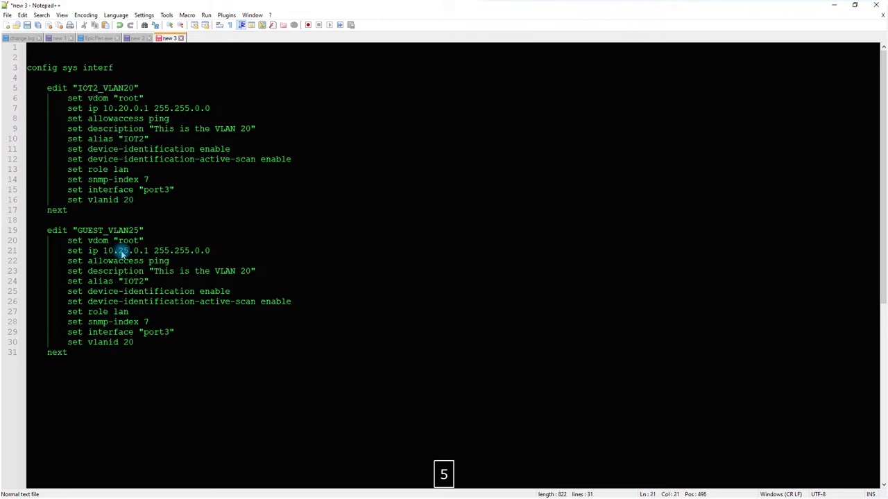
drag(123, 281, 140, 281)
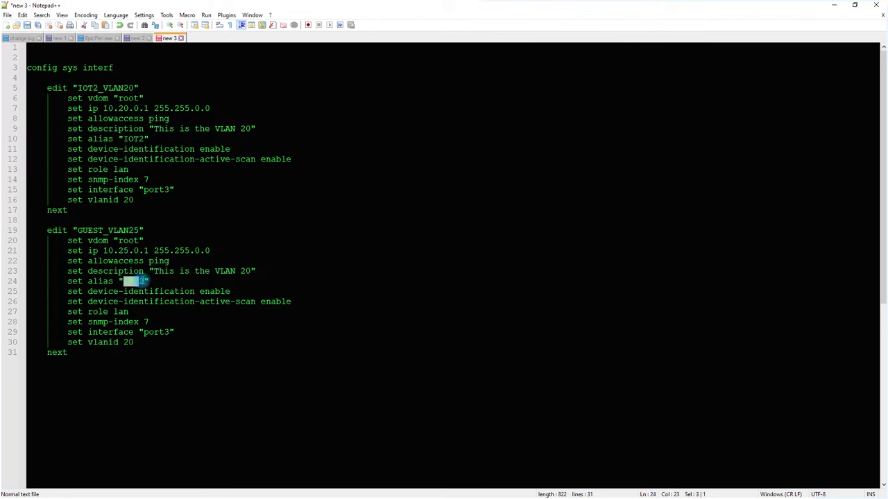
text(GUEST)
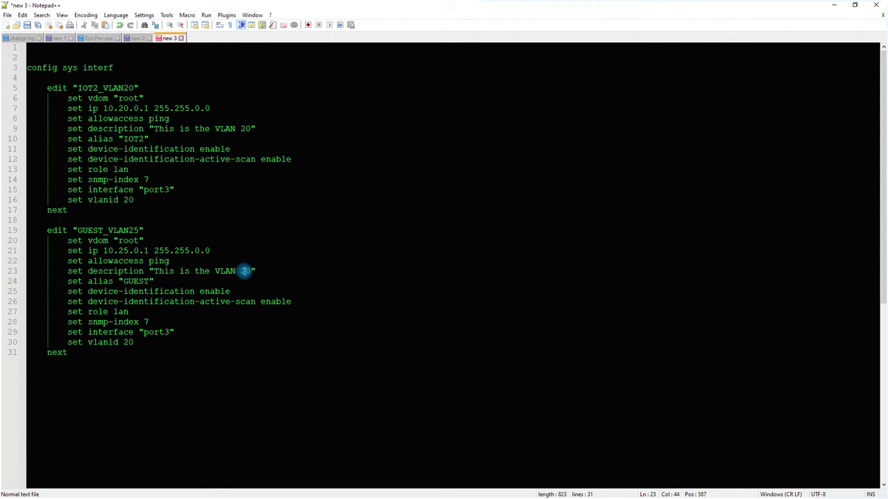
text(5)
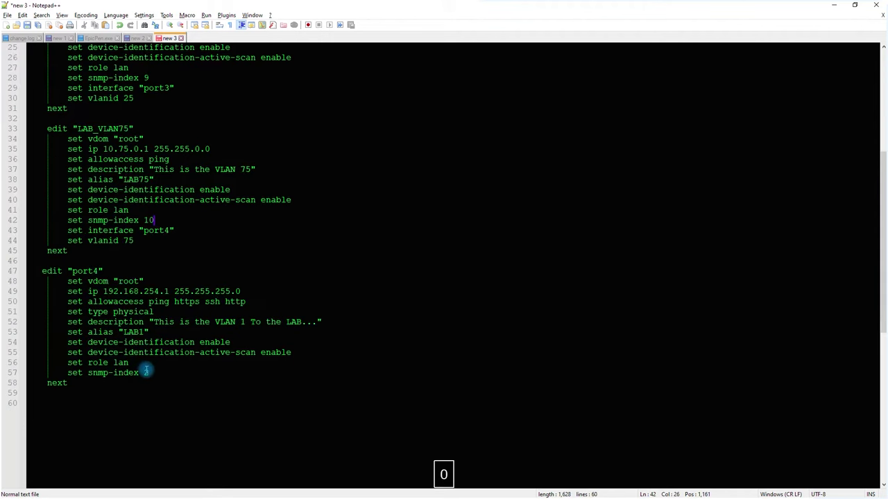
text(1)
key(ctrl+a)
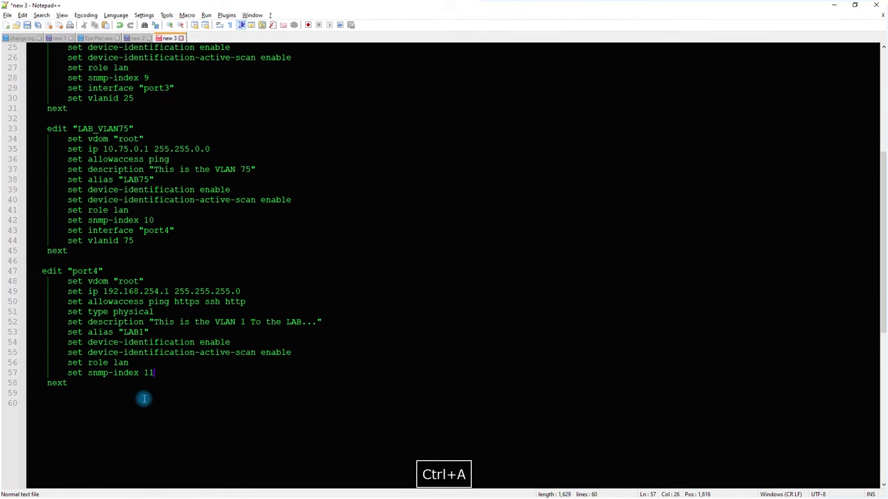
key(alt+Tab)
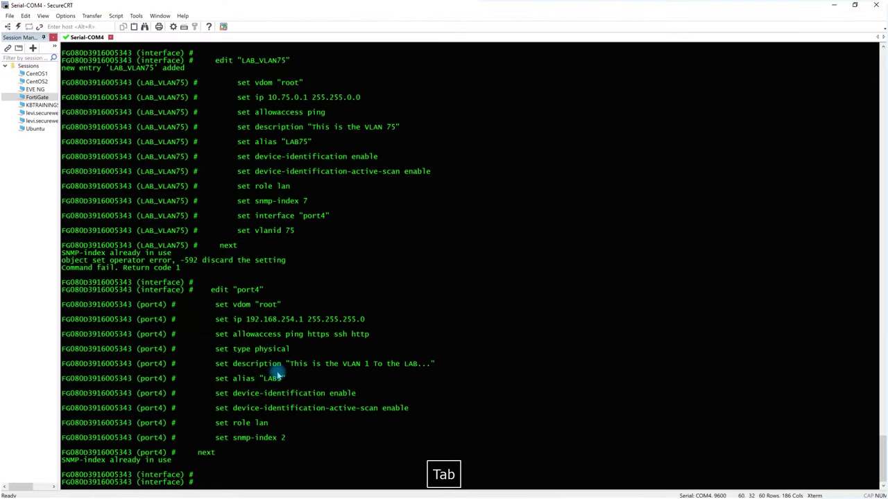
- Paste the interface script into the FortiGate CLI and end the config block
key(Return)
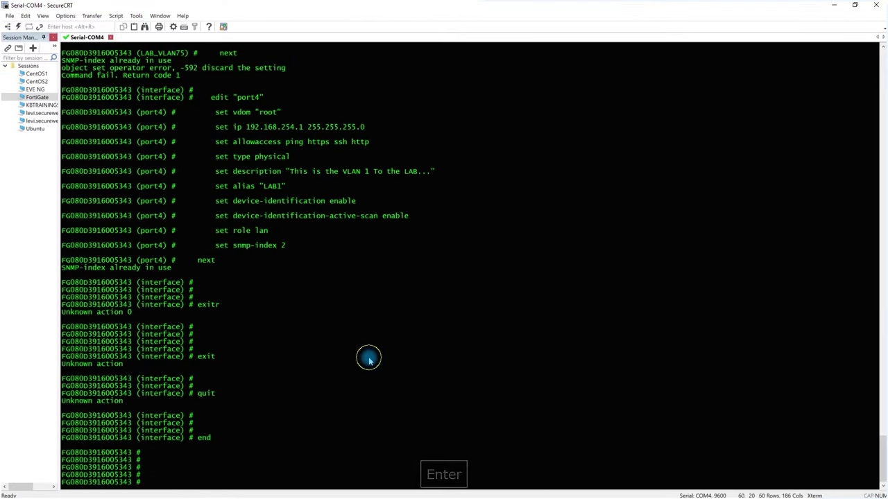
right_click(367, 359)
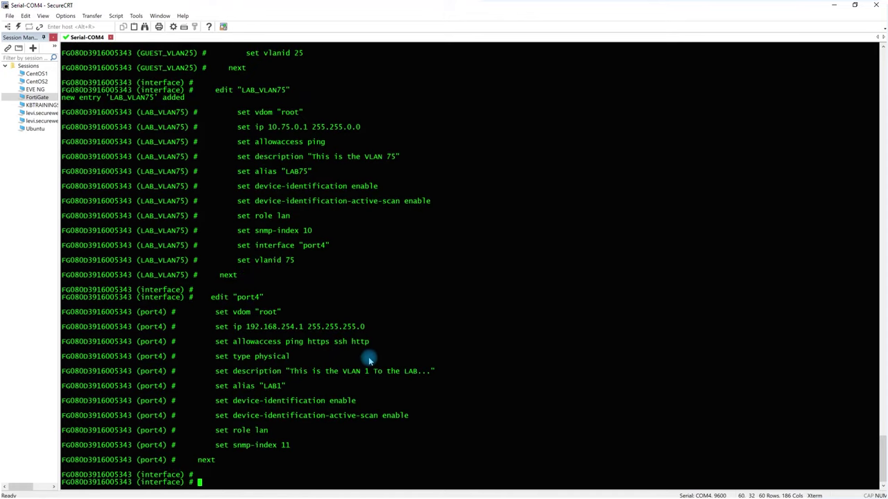
key(Return)
key(Return)
key(Return)
key(Return)
key(Return)
key(Return)
text(end)
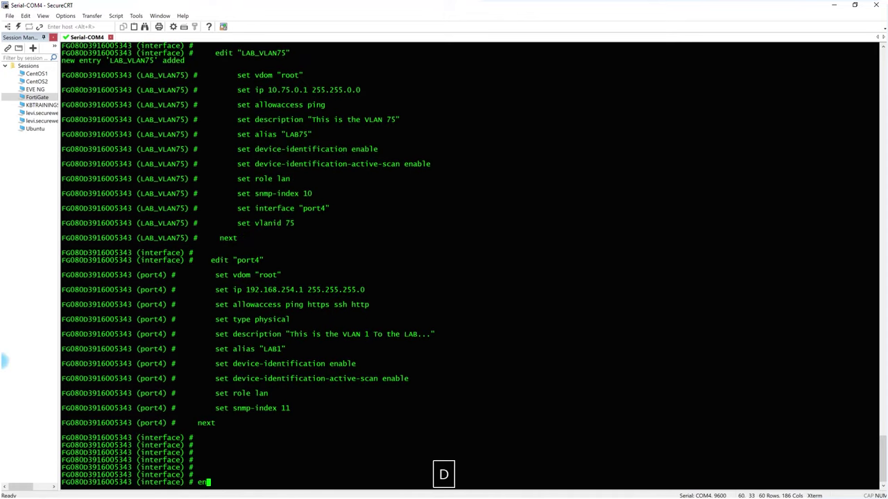
key(Return)
key(Return)
key(Return)
key(Return)
- Run show sys interf and page through the output to review the new VLANs through LAB_VLAN75
text(show st)
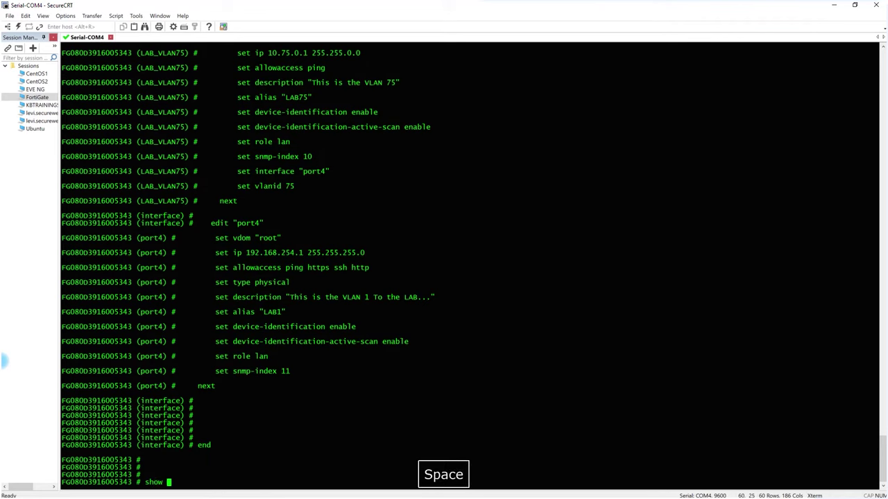
key(BackSpace)
text(ys inter)
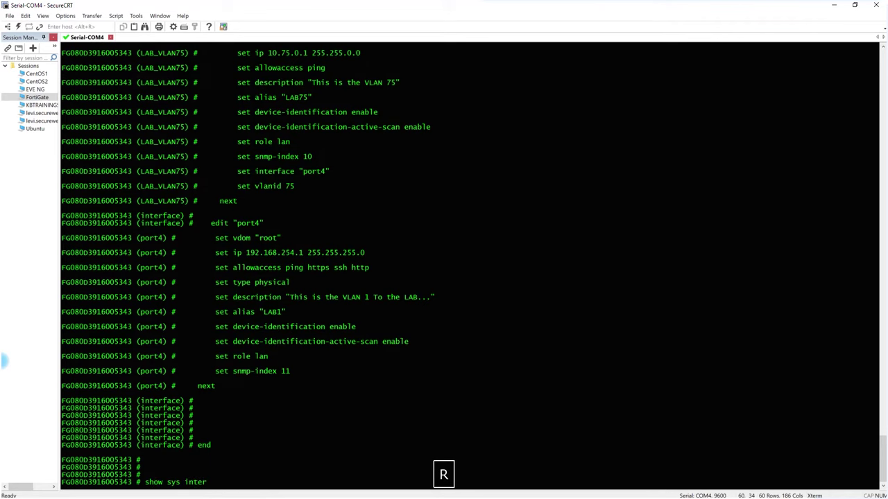
text(f)
key(Return)
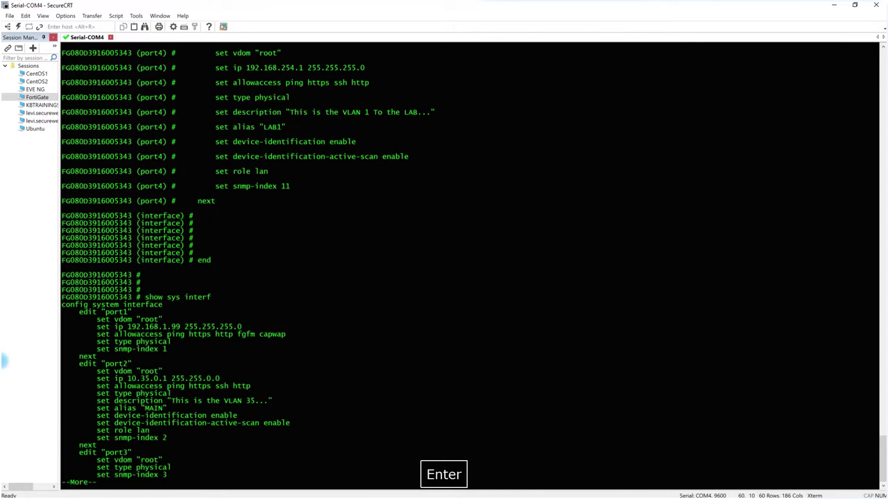
key(space)
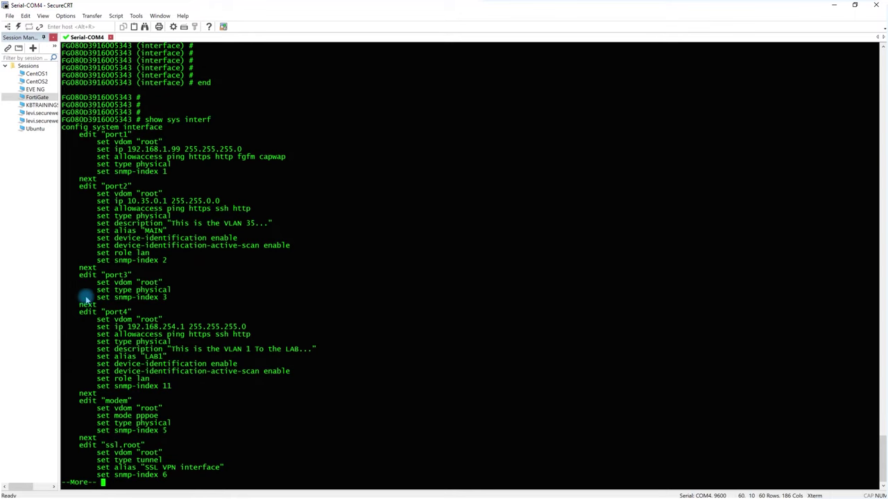
key(space)
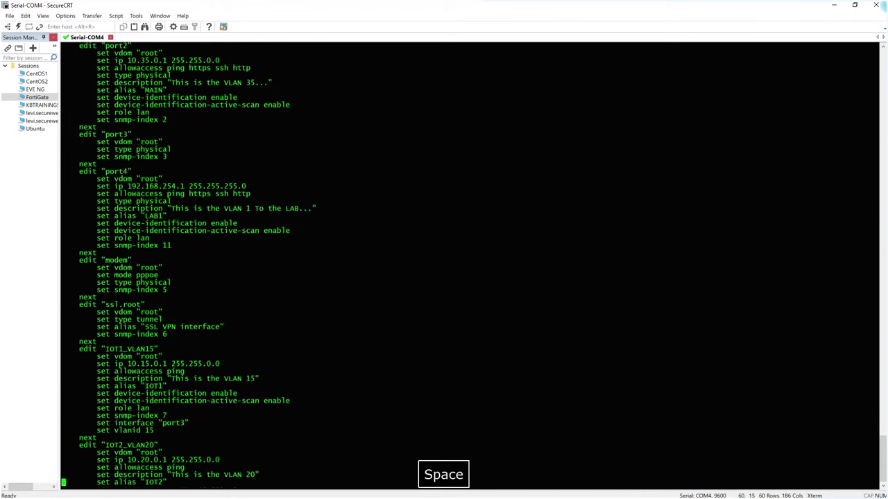
key(space)
scroll(115, 263, up, 2)
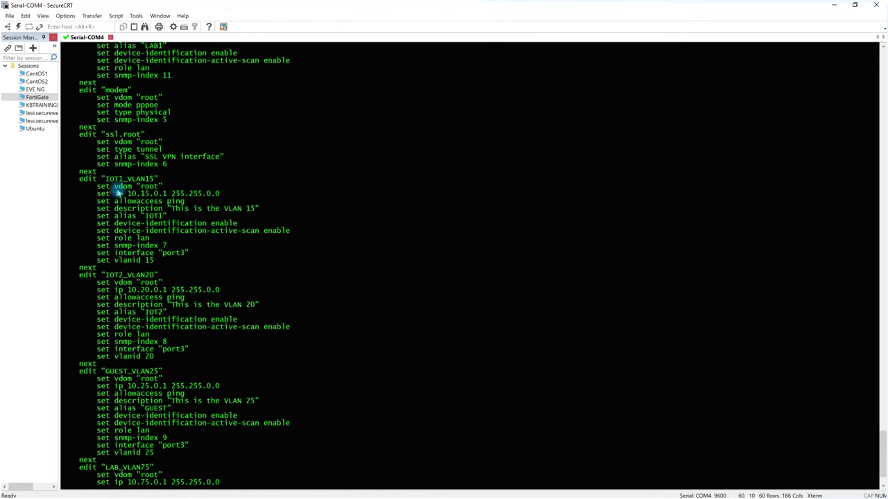
scroll(111, 180, down, 1)
scroll(147, 264, down, 1)
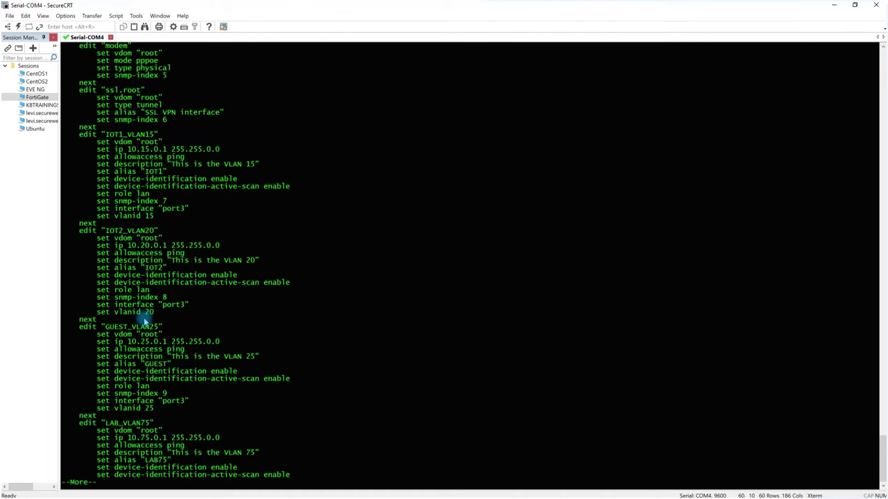
key(space)
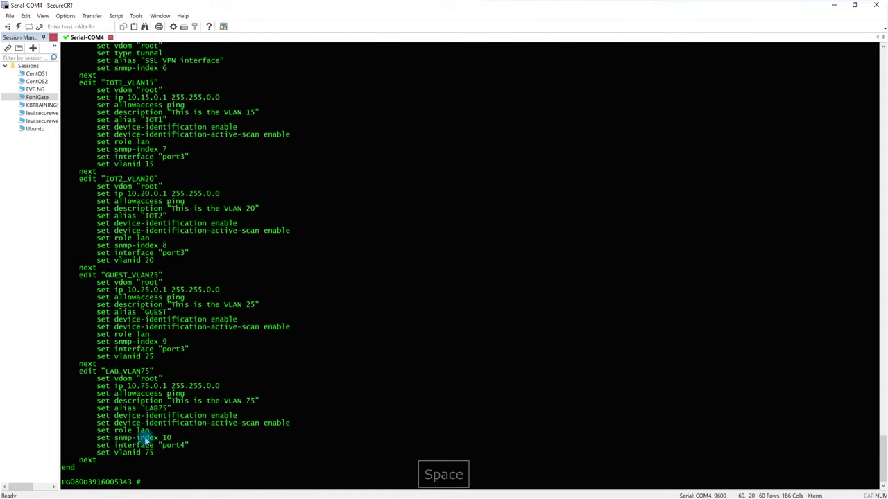
scroll(143, 364, up, 7)
scroll(139, 360, up, 1)
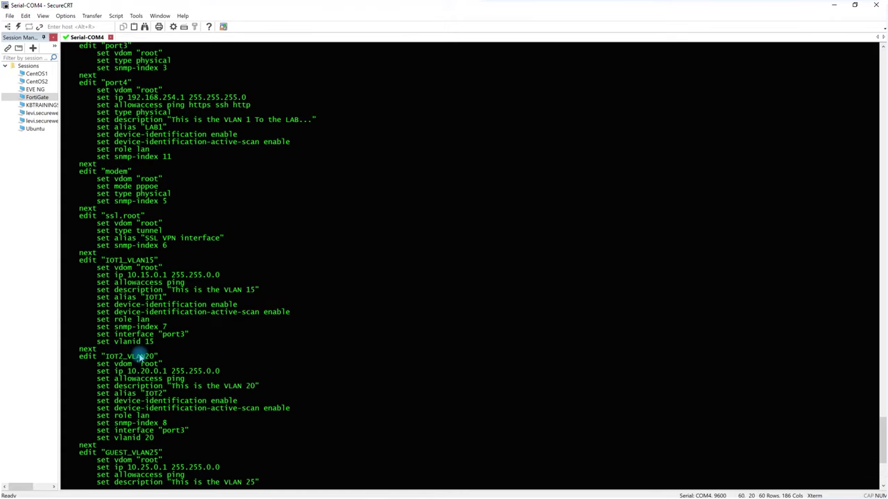
- Compare the output against the FortiGate planning notes, then move to the web GUI
key(alt+Tab)
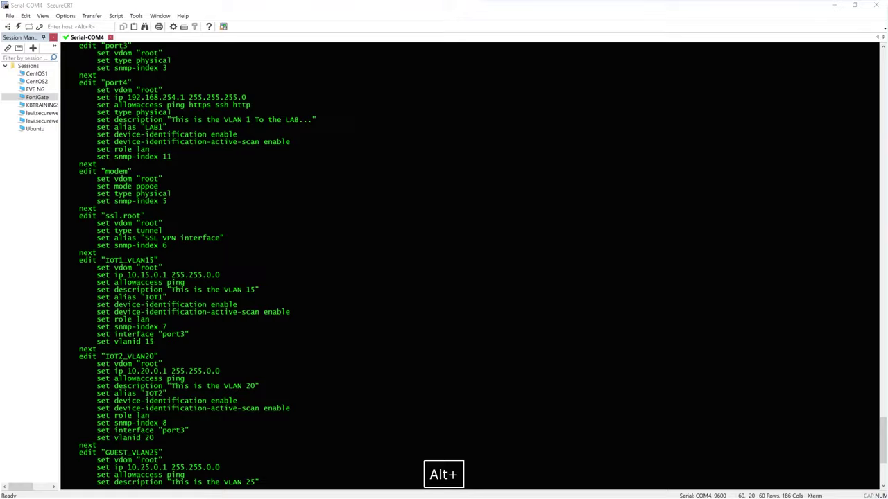
key(alt+Tab)
scroll(208, 173, up, 5)
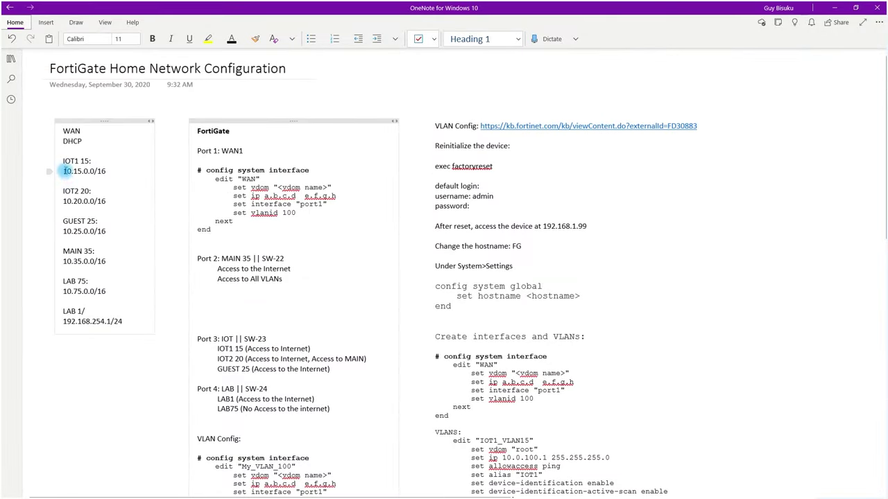
key(alt+Tab)
scroll(197, 312, down, 1)
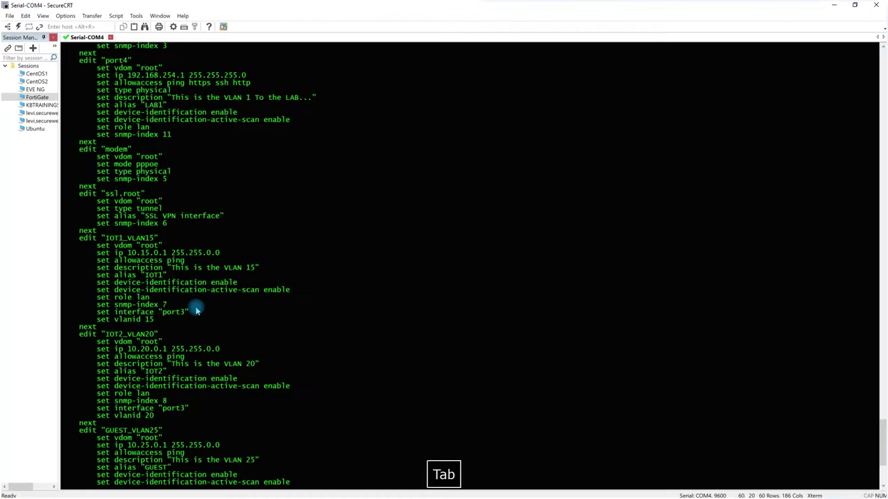
scroll(197, 312, down, 7)
key(alt+Tab)
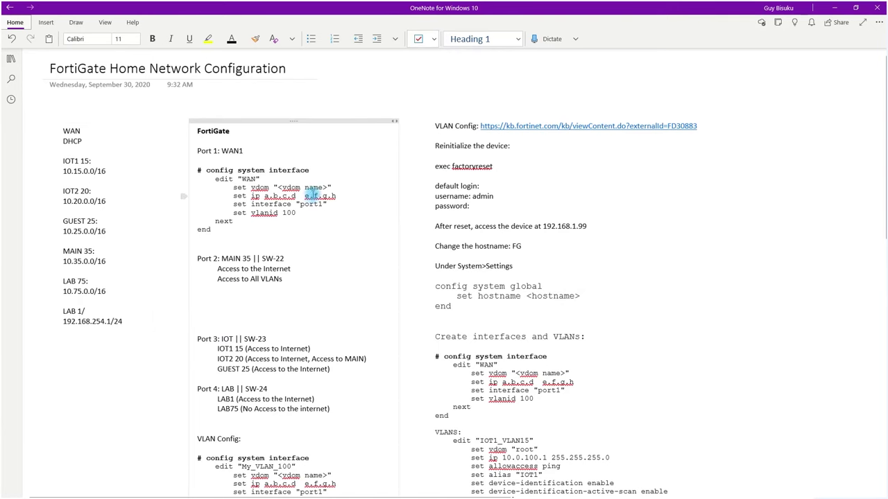
key(alt+Tab)
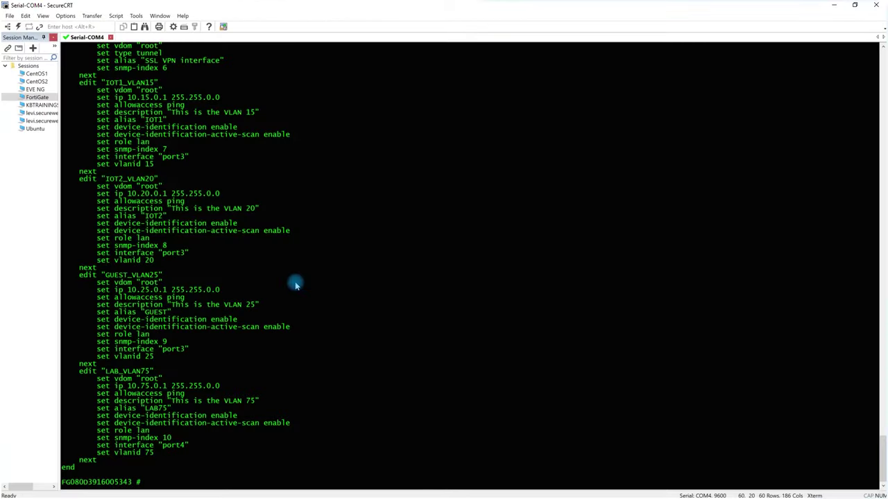
key(alt+Tab)
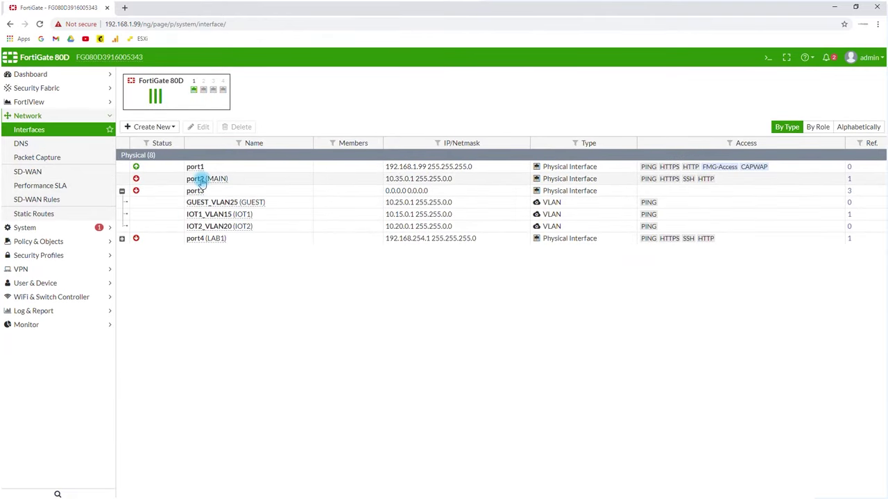
- Enable the DHCP server on GUEST_VLAN25, serving 10.25.0.2–10.25.255.254
click(202, 180)
click(207, 203)
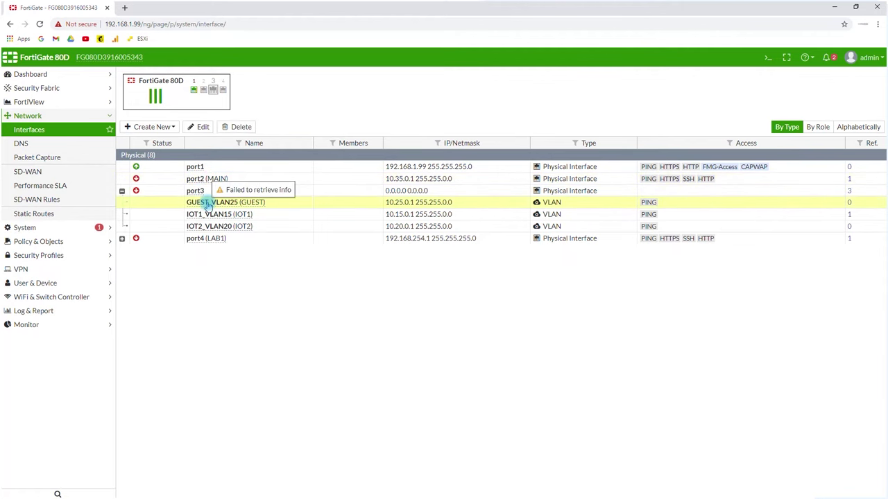
double_click(207, 202)
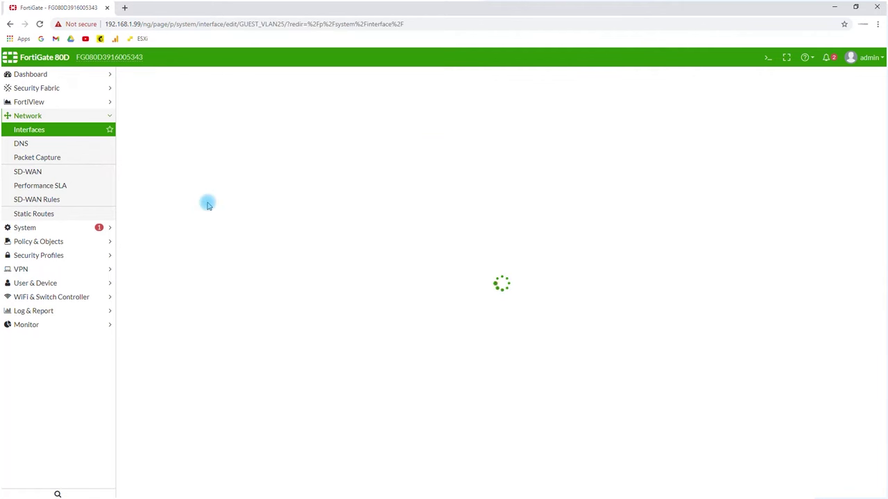
scroll(169, 271, down, 2)
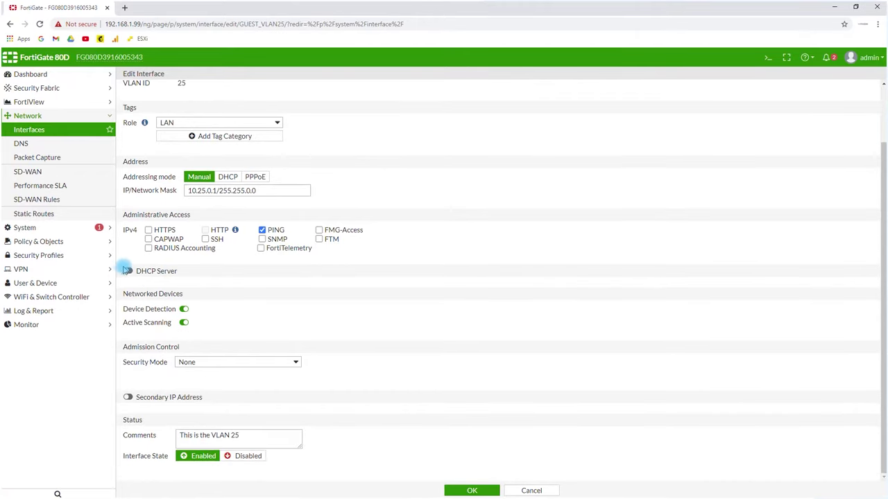
click(128, 271)
scroll(138, 285, down, 3)
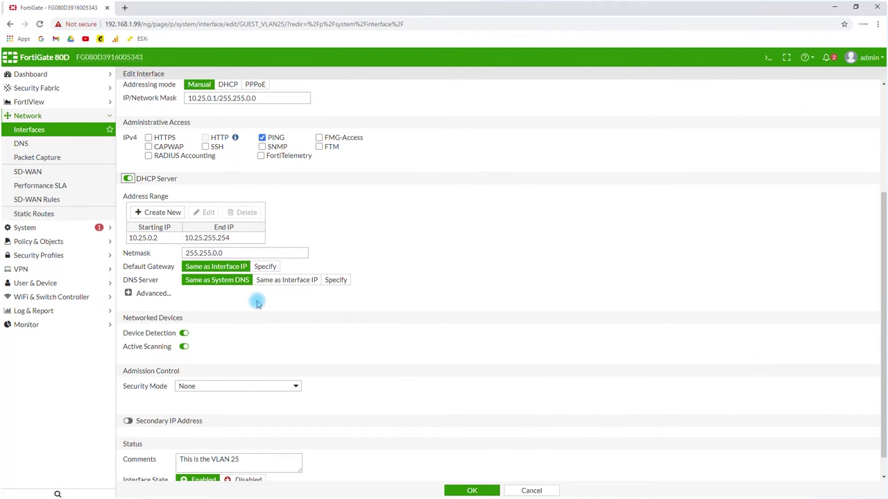
click(473, 491)
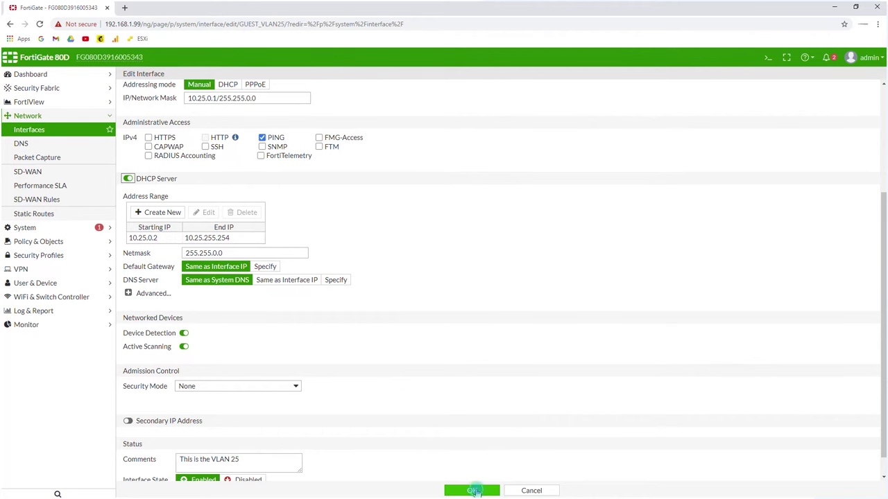
- Verify IOT1_VLAN15's DHCP server range 10.15.0.2–10.15.255.254 and save
click(224, 215)
double_click(224, 216)
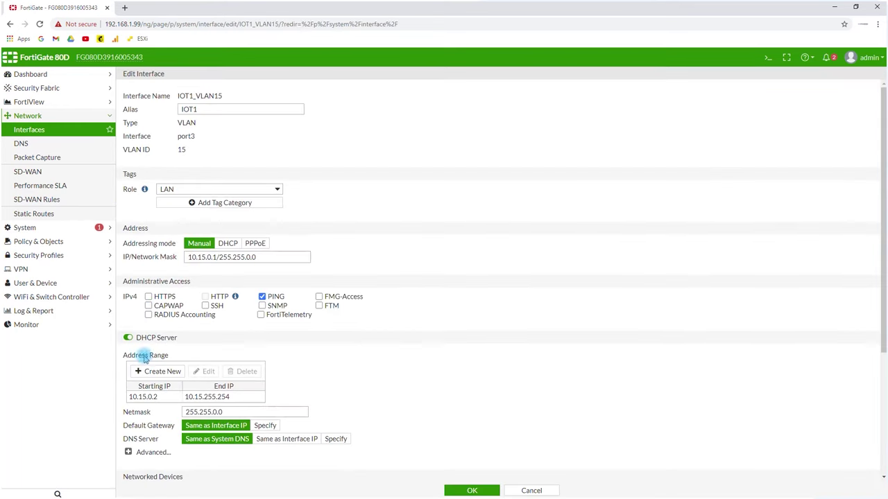
scroll(142, 353, down, 1)
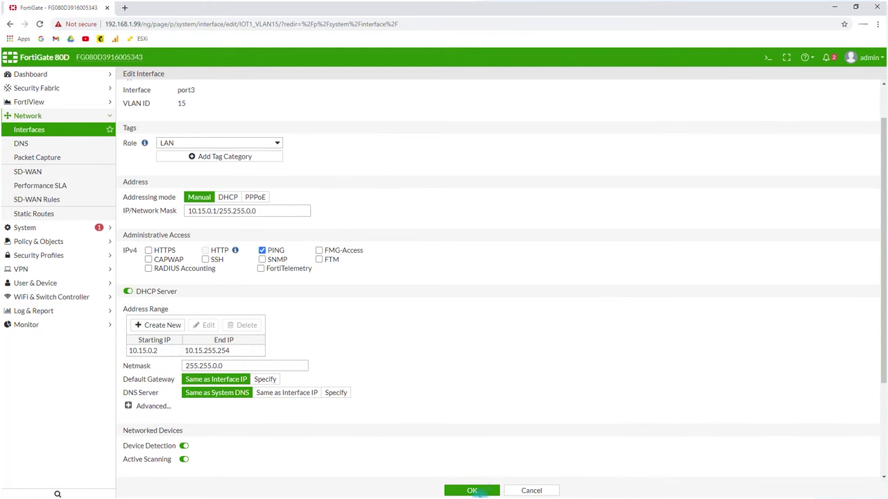
click(476, 490)
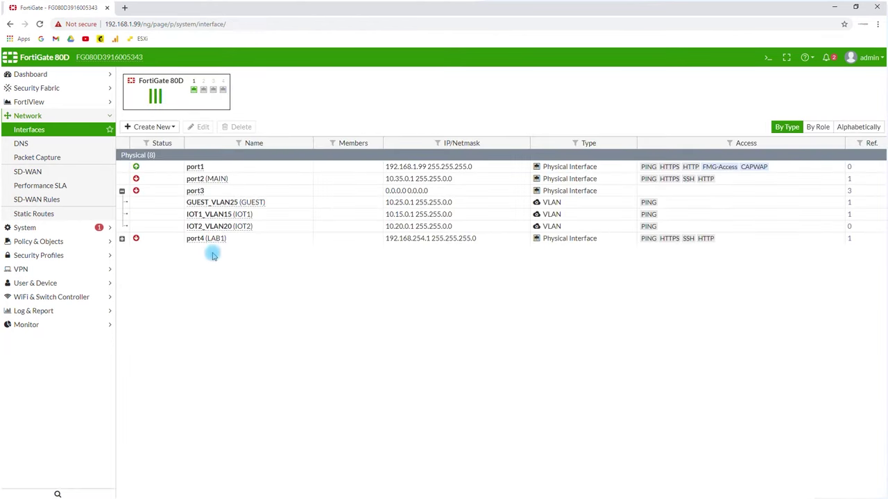
- Turn on the DHCP server for IOT2_VLAN20
double_click(215, 229)
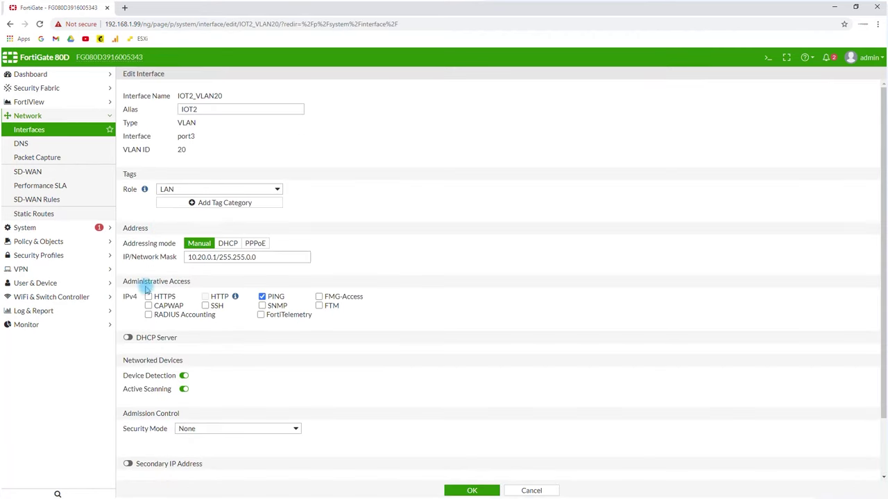
click(127, 337)
click(470, 490)
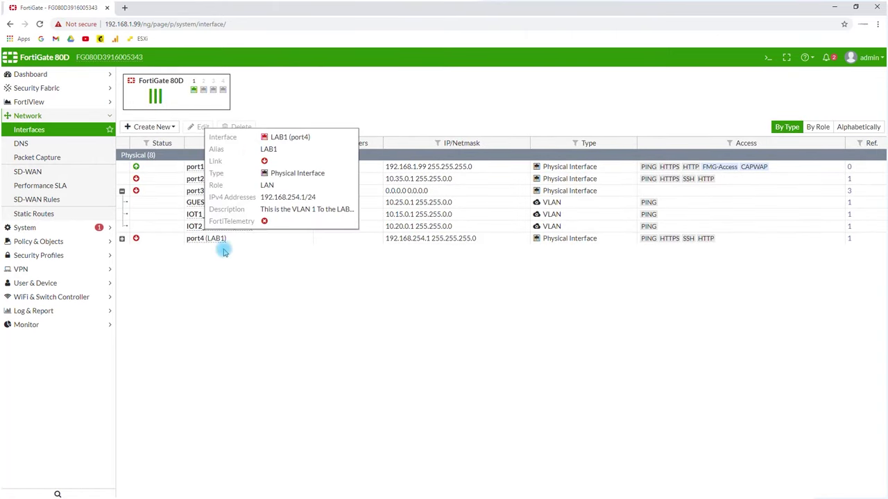
- Turn on the DHCP server for port4 (LAB1)
double_click(199, 238)
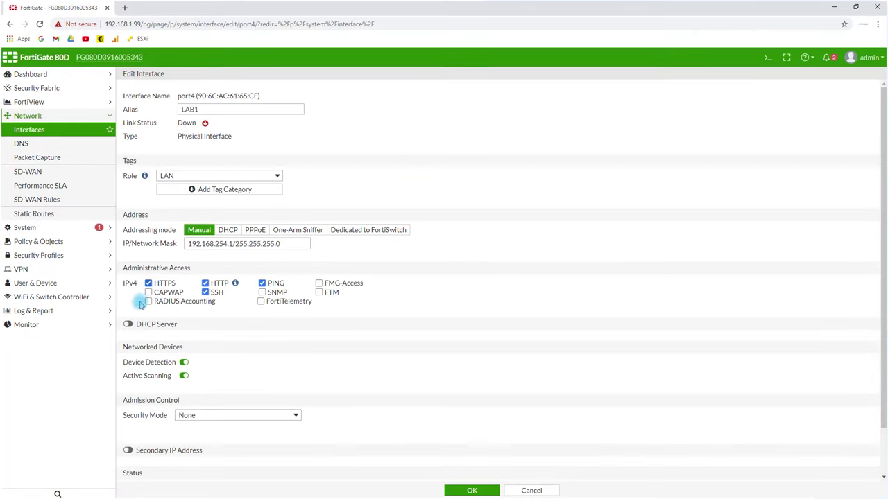
click(128, 323)
click(474, 491)
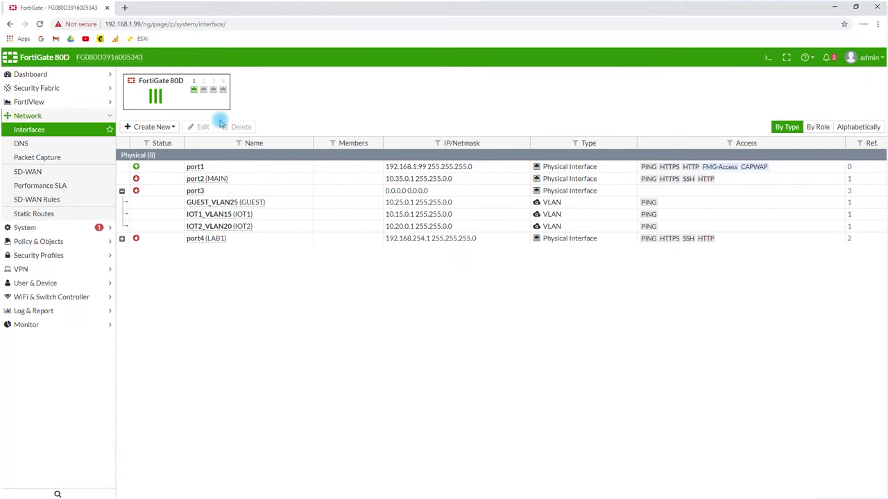
click(38, 241)
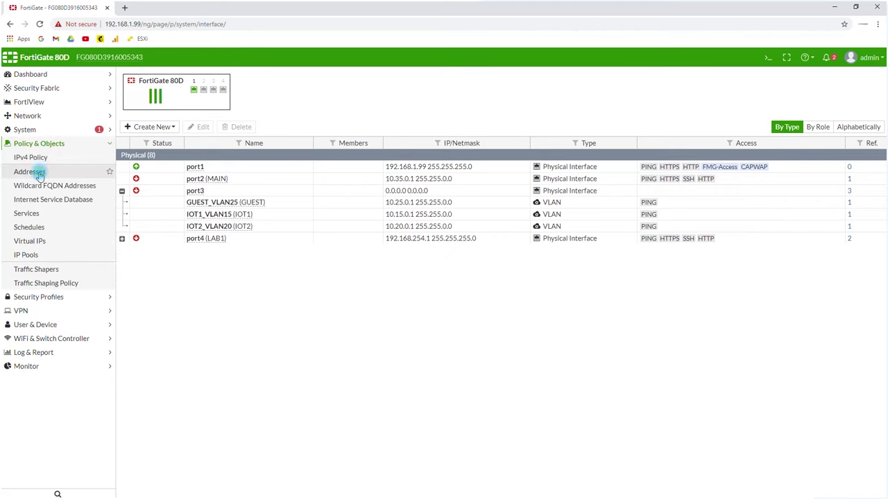
- Open the firewall address list and start a new address object
click(38, 173)
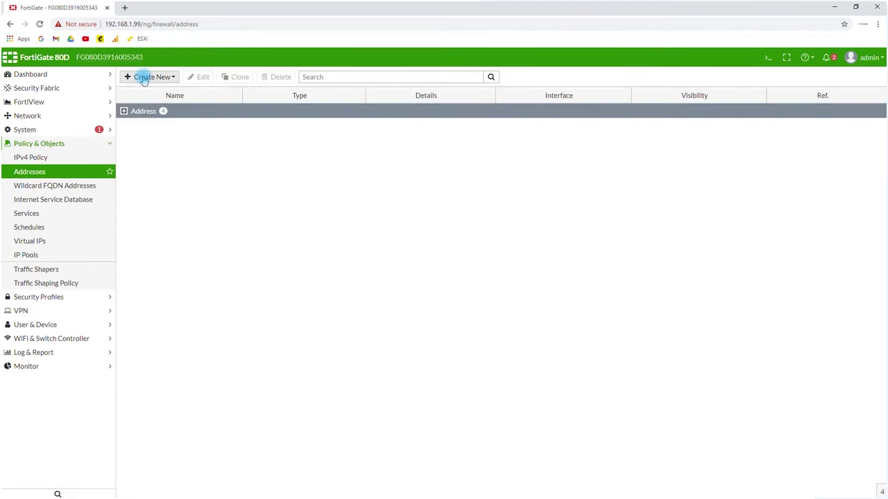
click(124, 112)
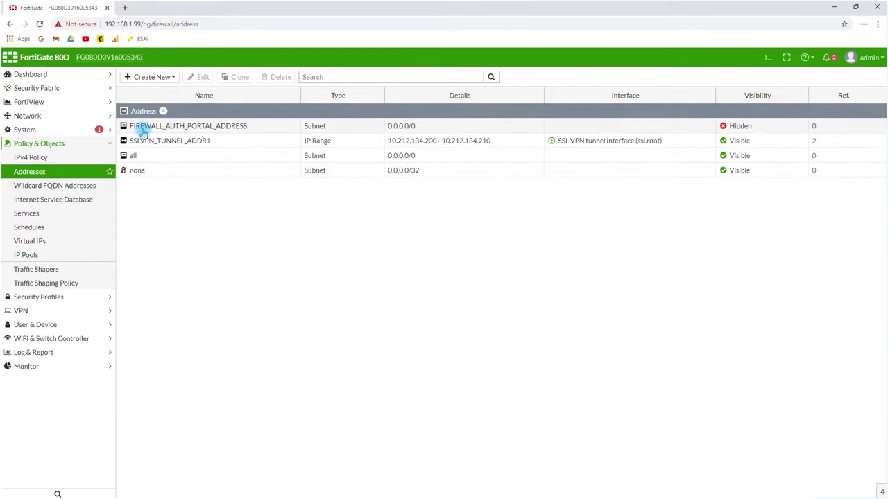
click(149, 76)
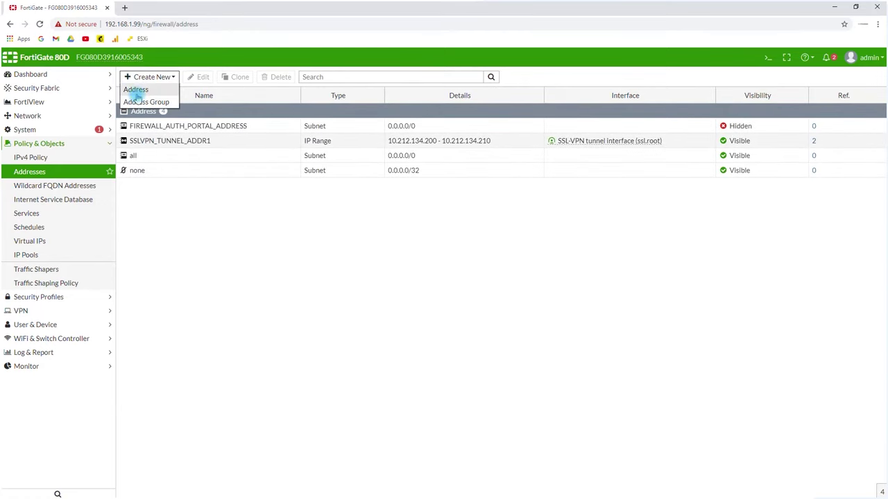
click(137, 93)
- Name the address MAIN with subnet 10.35.0.0/16
click(231, 94)
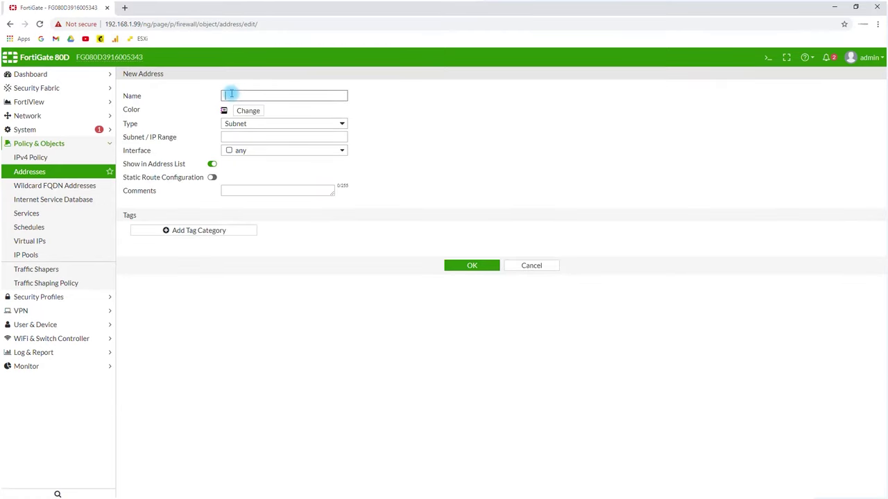
key(BackSpace)
text(MAIN)
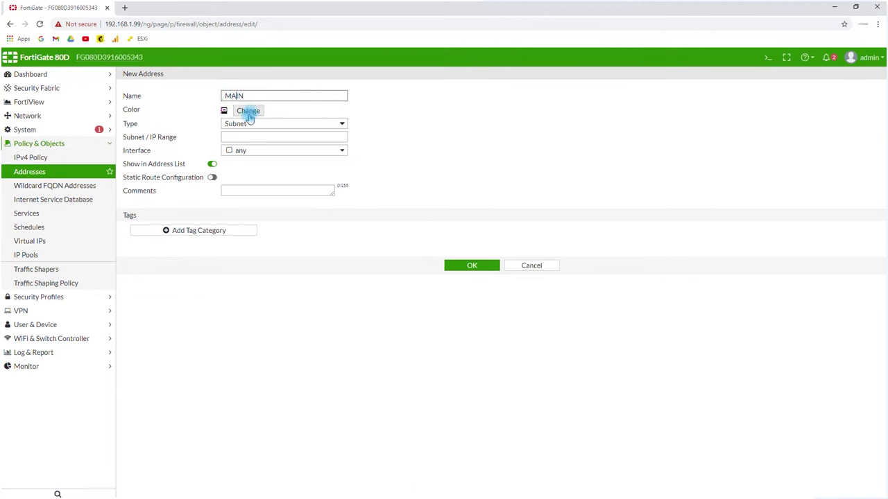
click(250, 124)
click(250, 124)
click(257, 136)
text(10.35.0.1)
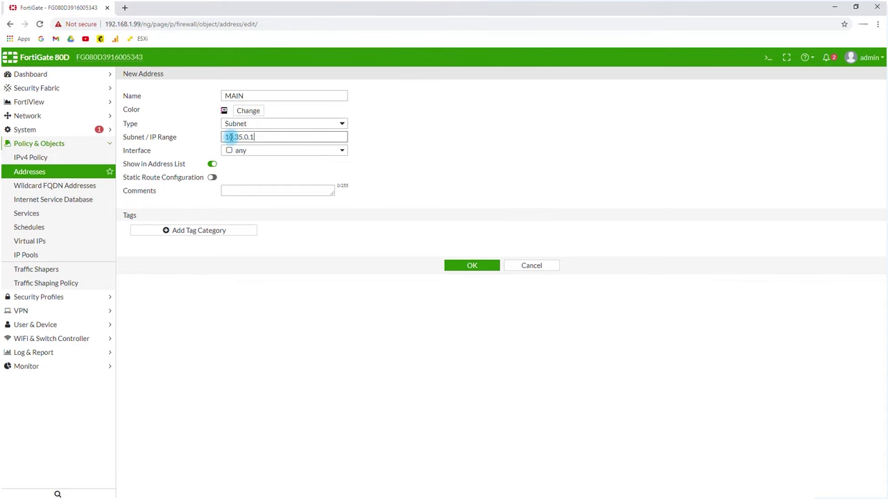
key(BackSpace)
text(0)
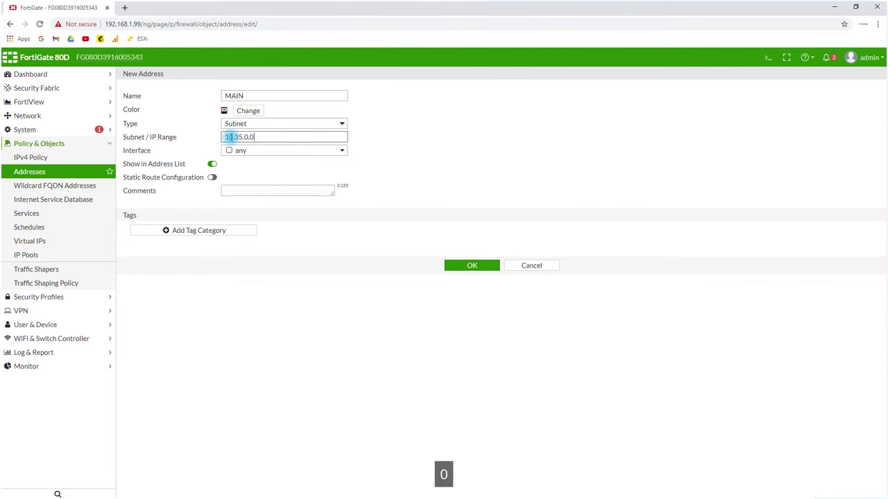
key(BackSpace)
key(BackSpace)
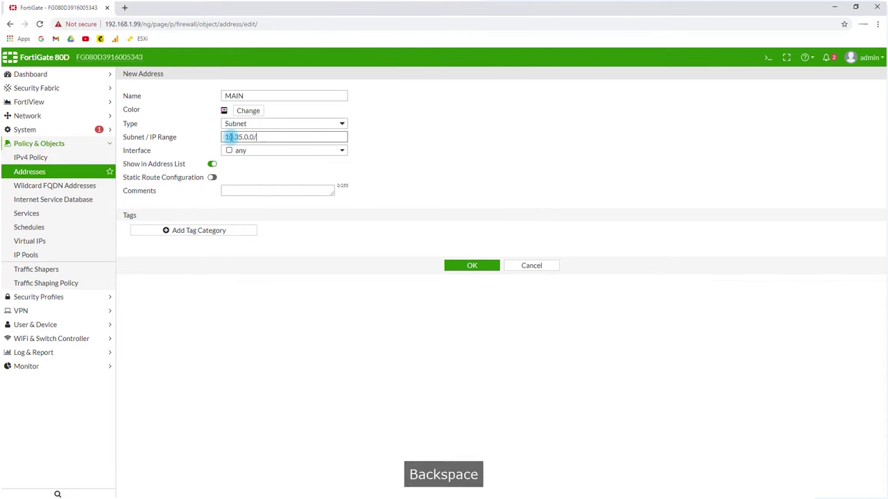
text(16)
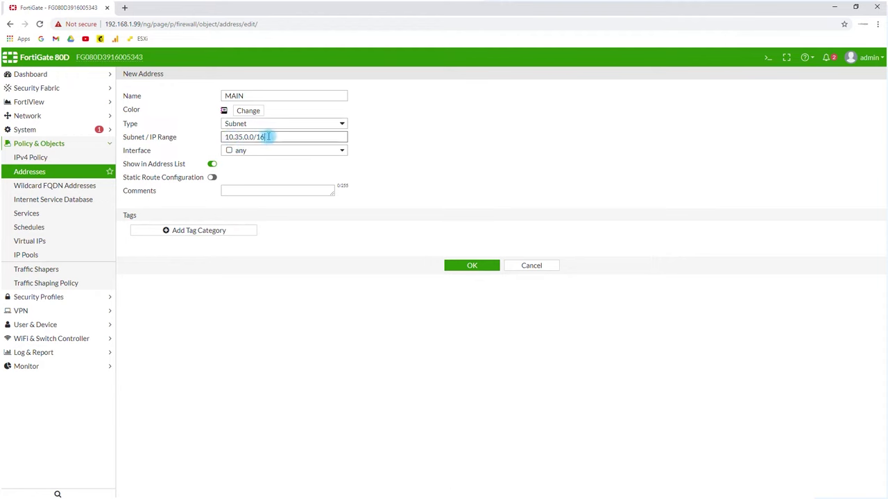
- Bind it to MAIN (port2), add the comment 'MAIN VLAN 35', and save
click(243, 151)
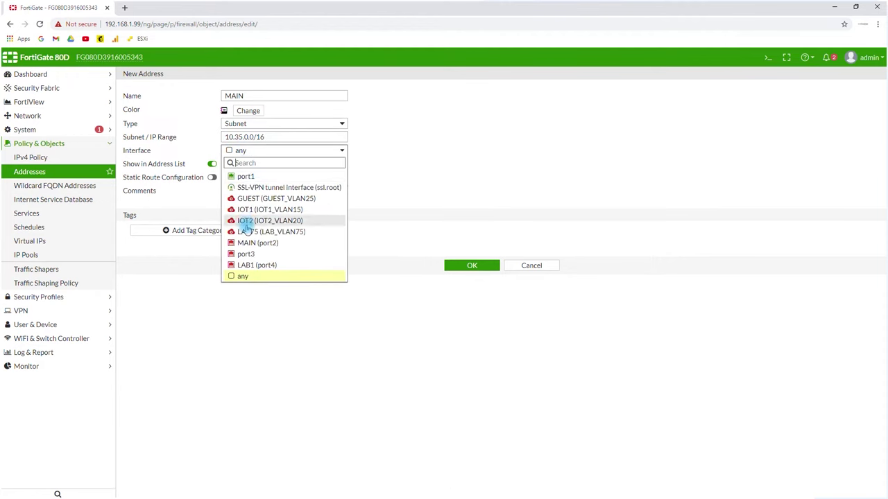
click(255, 243)
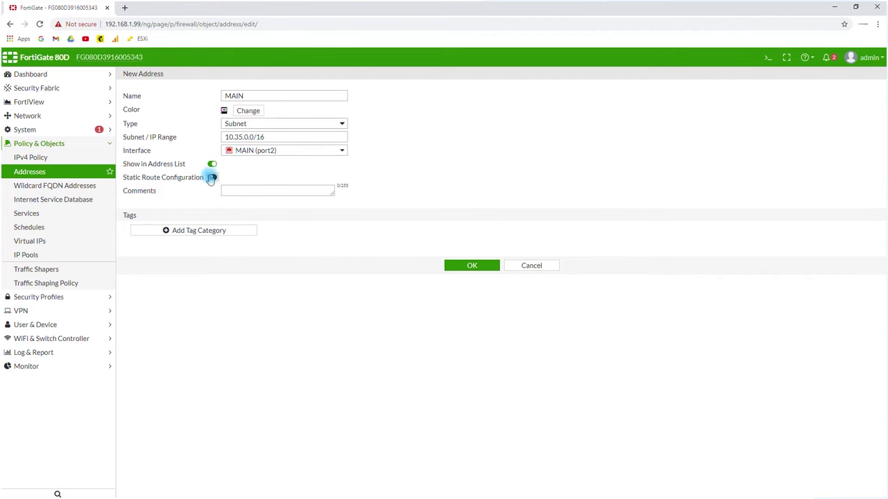
click(237, 187)
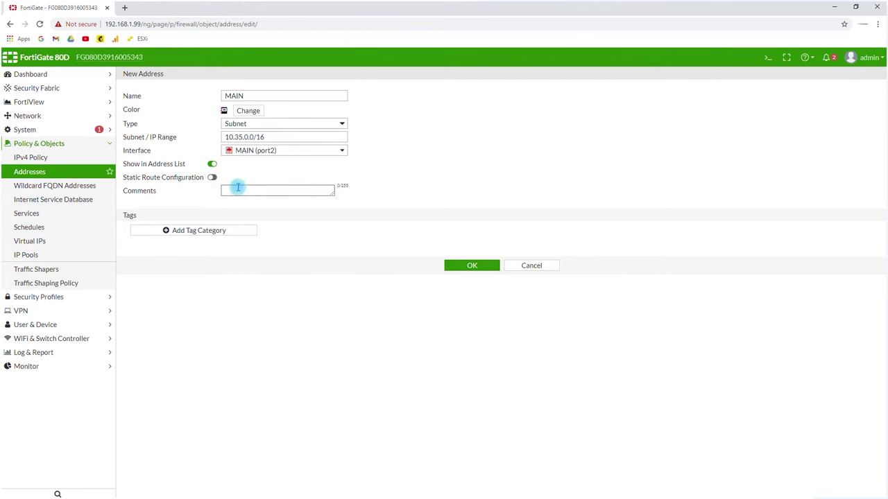
text(MAIN)
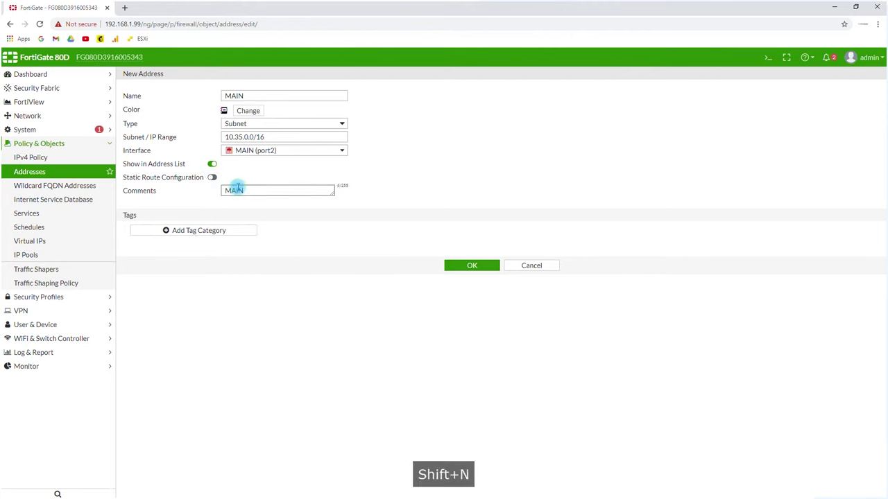
text( VLAN )
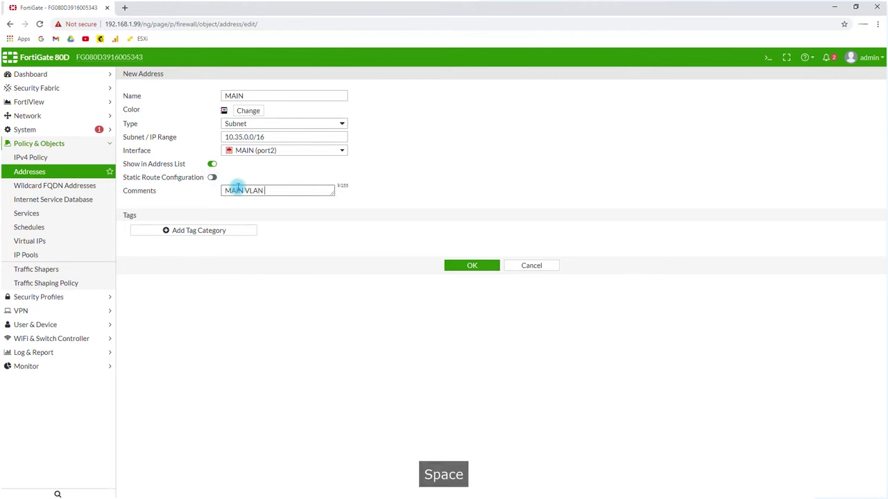
text(35)
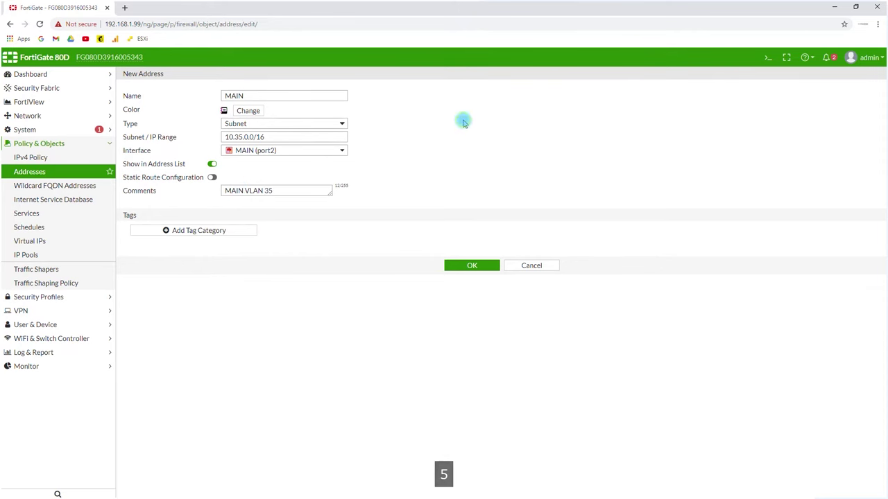
click(471, 268)
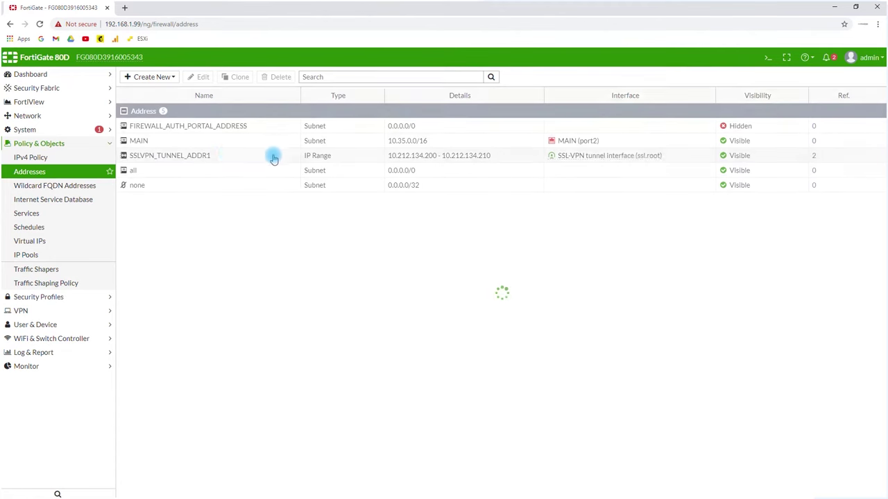
click(161, 143)
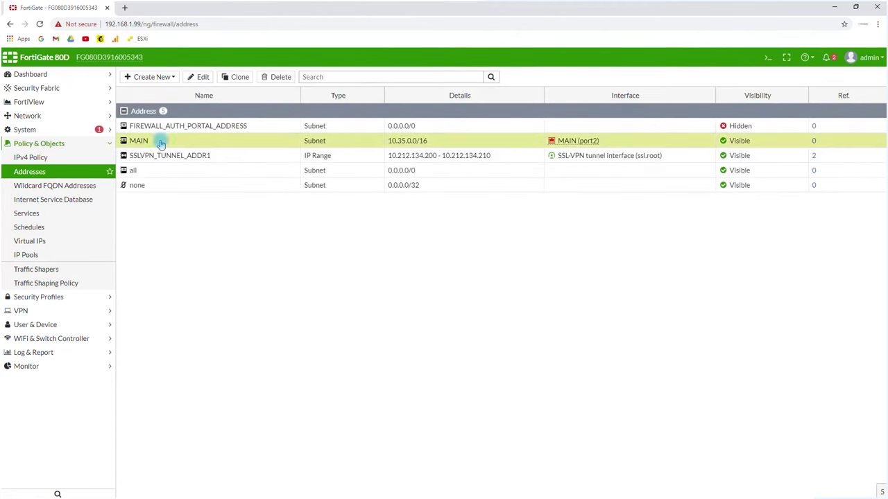
- Clone the MAIN address object and name the copy IOT1
click(235, 78)
click(518, 122)
drag(464, 125, 418, 130)
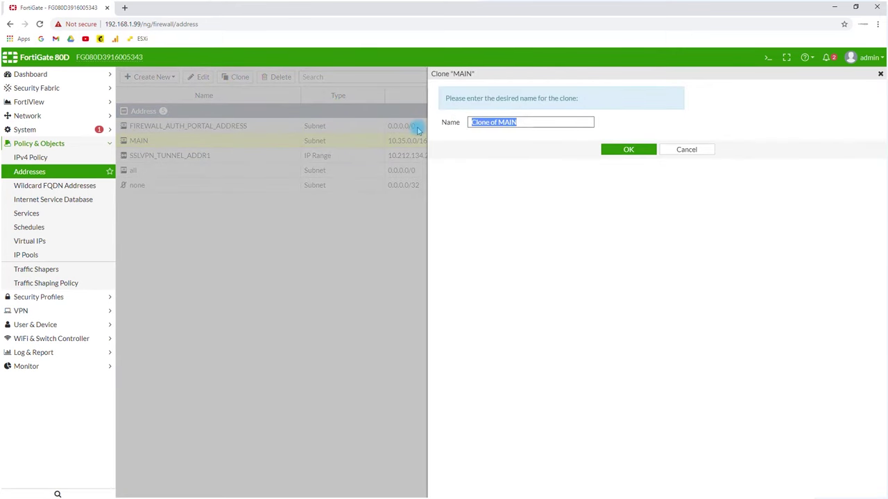
text(IOT1)
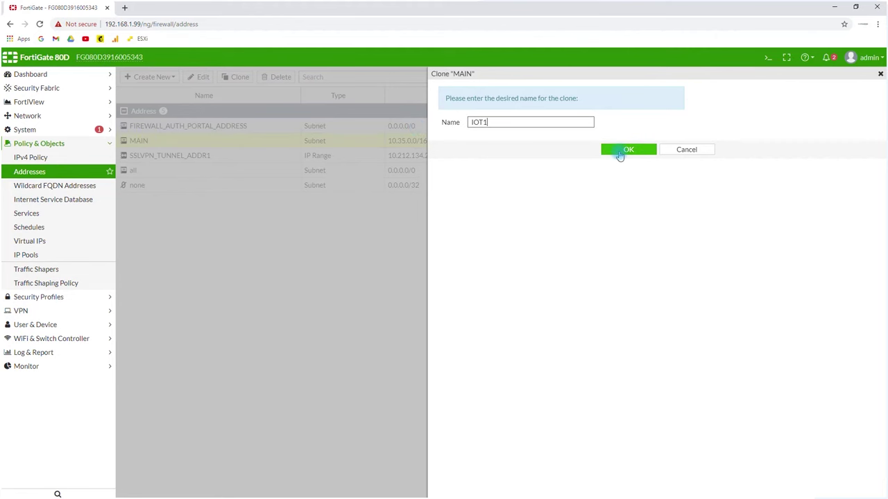
click(620, 154)
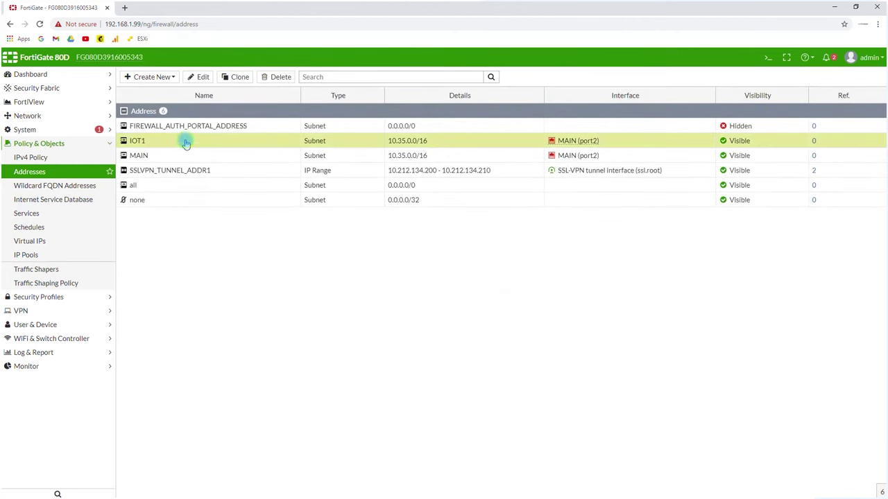
- Edit IOT1 to subnet 10.15.0.0, interface IOT1 (IOT1_VLAN15) and comment 'IOT1 VLAN15', then save
double_click(185, 143)
click(236, 137)
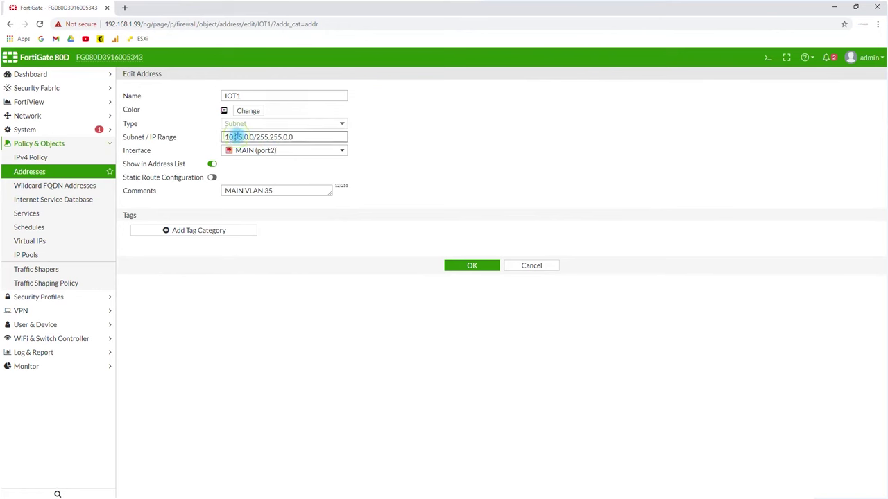
text(1)
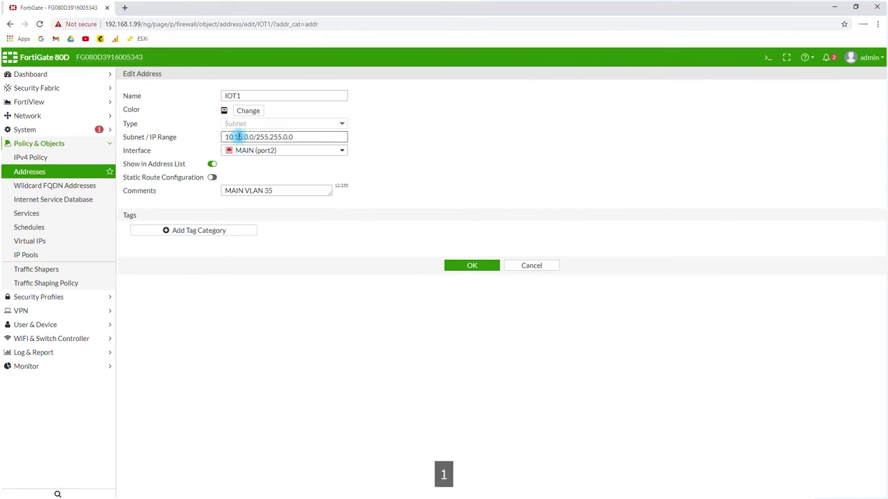
click(249, 159)
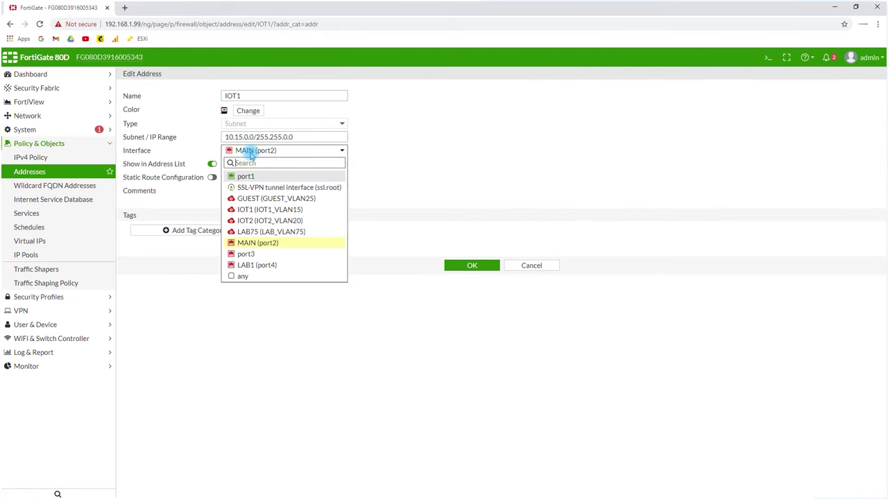
click(244, 204)
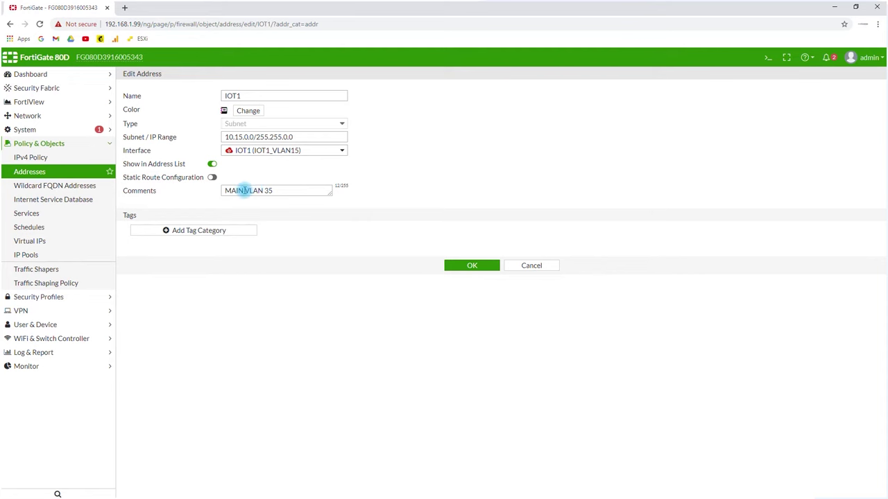
drag(272, 191, 166, 192)
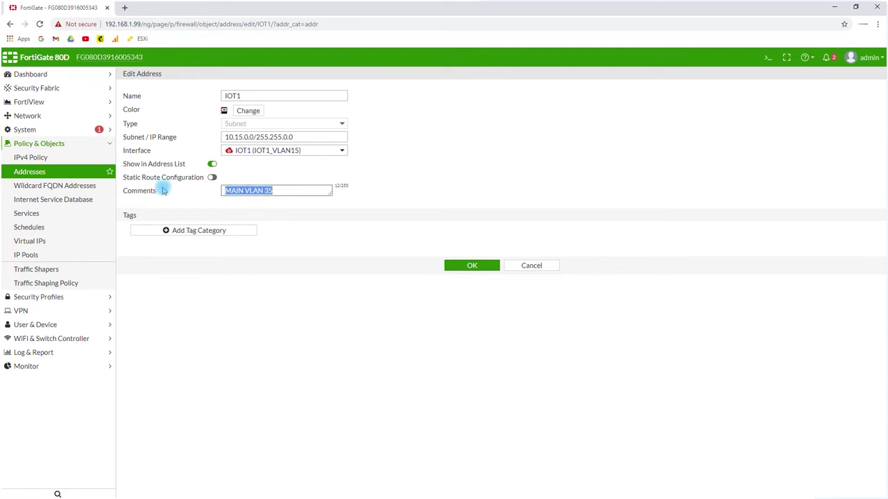
text(IOT)
key(BackSpace)
text(1 V)
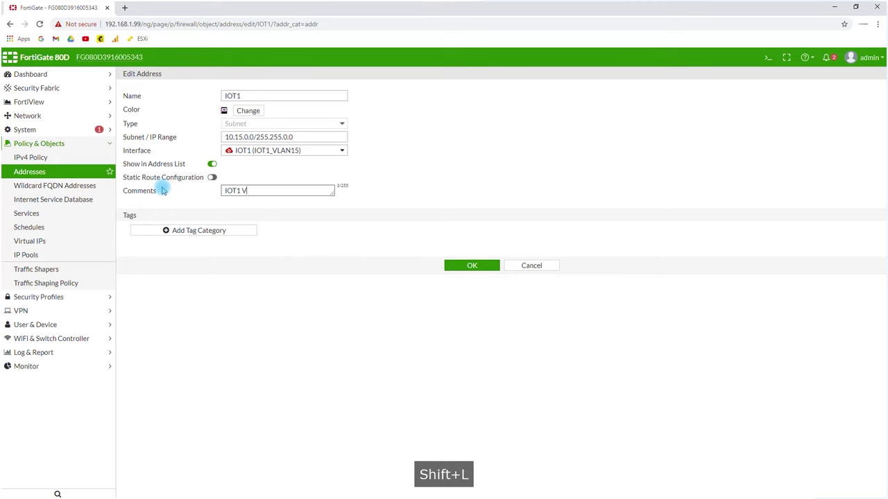
text(LAN15)
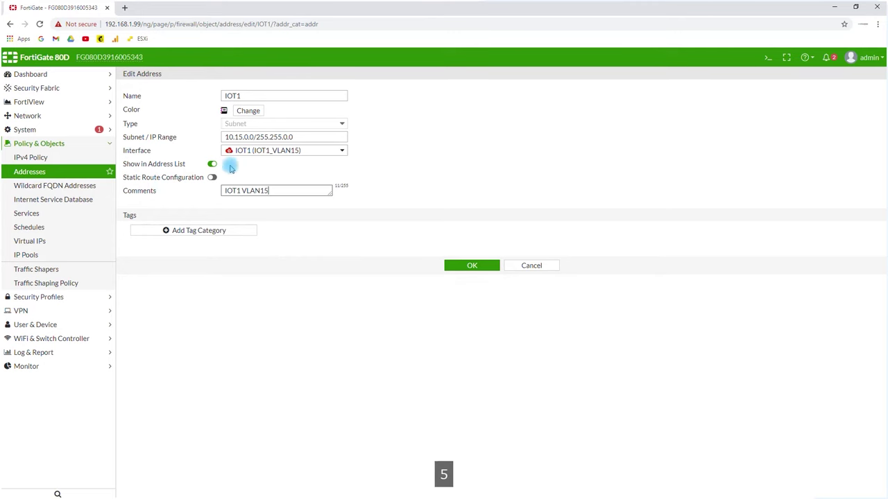
click(460, 271)
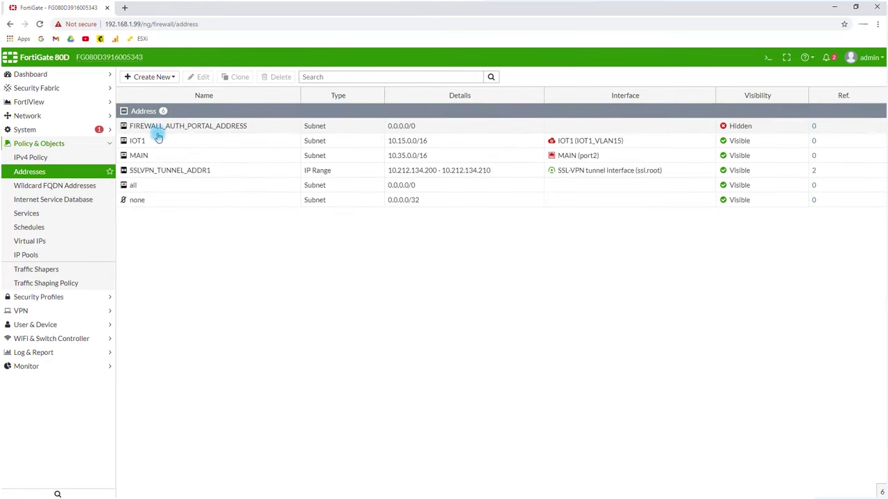
click(149, 140)
- Clone the IOT1 address under the name IOT2
click(240, 79)
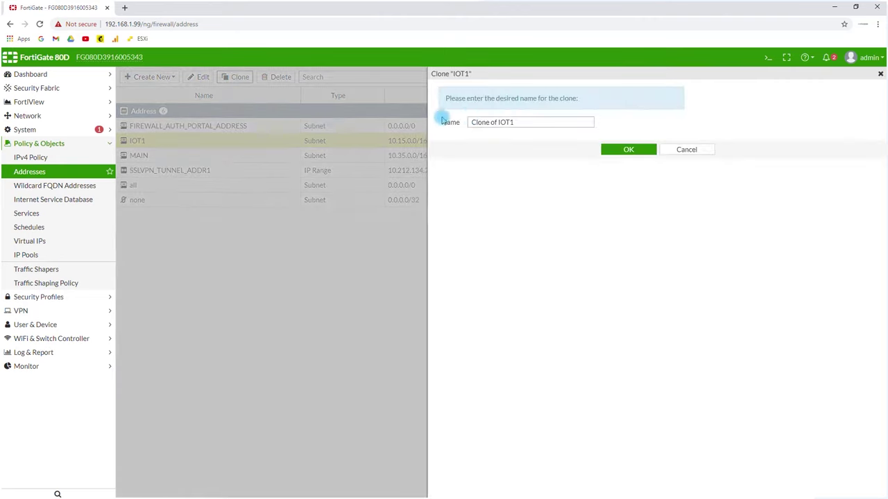
drag(498, 122, 324, 108)
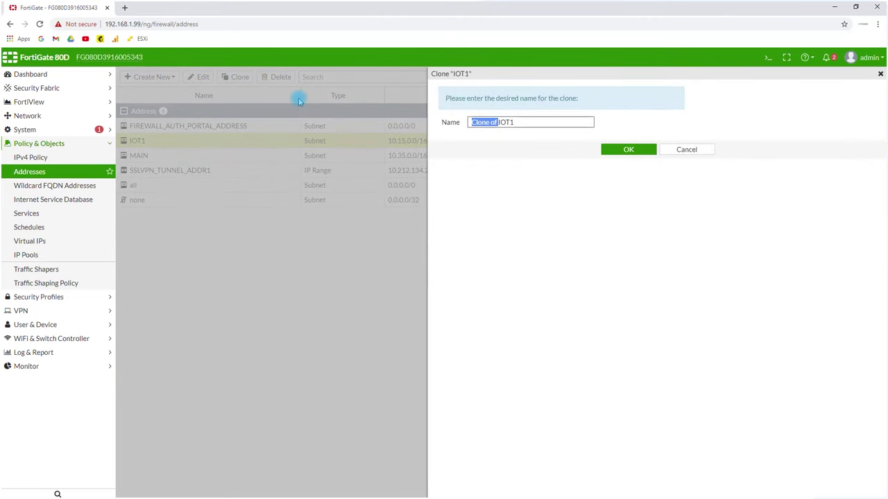
key(BackSpace)
drag(490, 122, 485, 122)
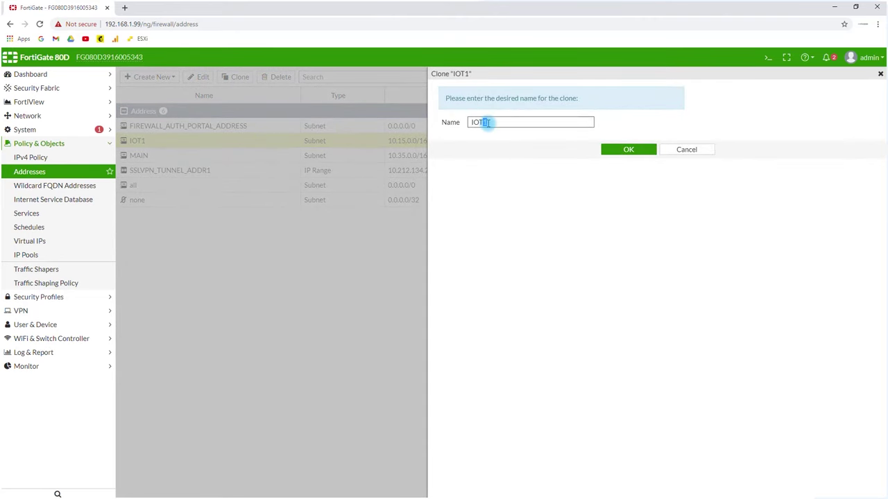
text(2)
click(621, 150)
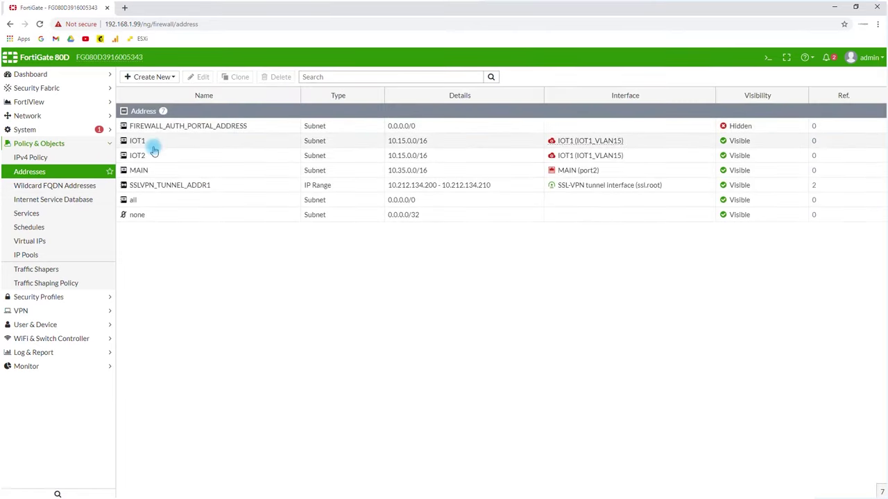
- Change IOT2's subnet to 10.20.0.0 and its comment to 'IOT2 VLAN20'
double_click(155, 153)
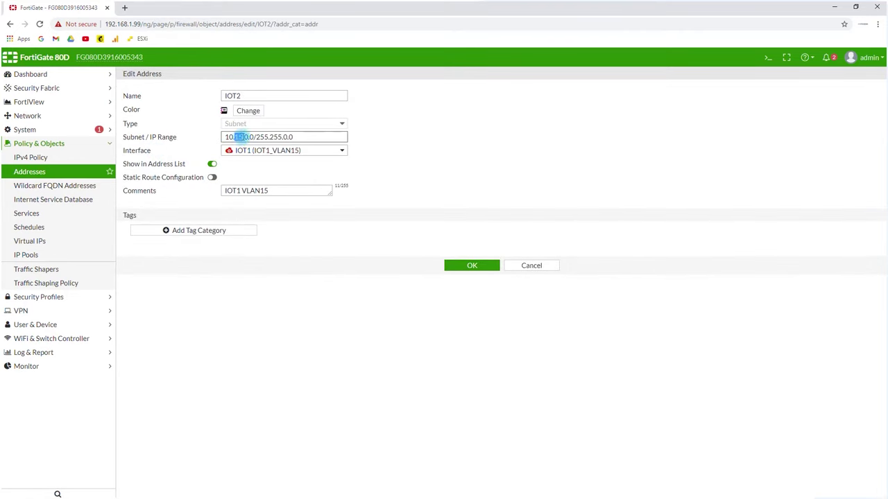
text(20)
key(ctrl+c)
click(256, 190)
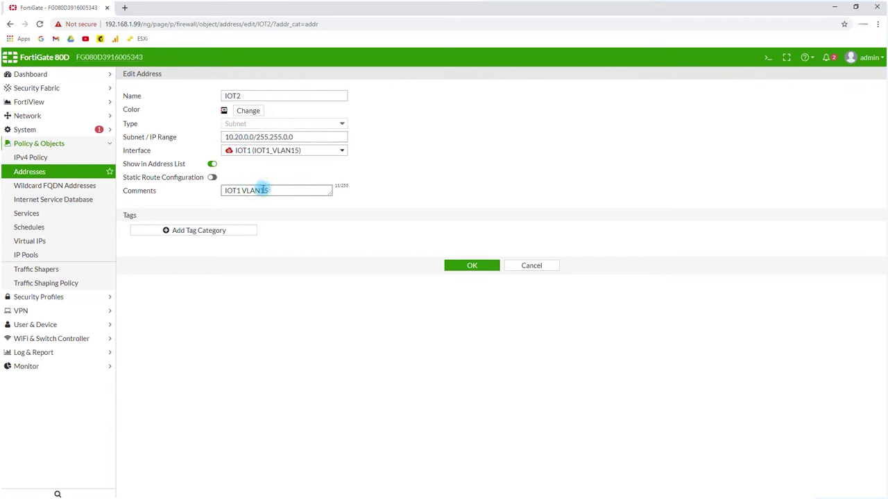
key(ctrl+v)
click(238, 190)
key(BackSpace)
text(2)
- Bind IOT2 to the IOT2 (IOT2_VLAN20) interface and save the address
click(250, 150)
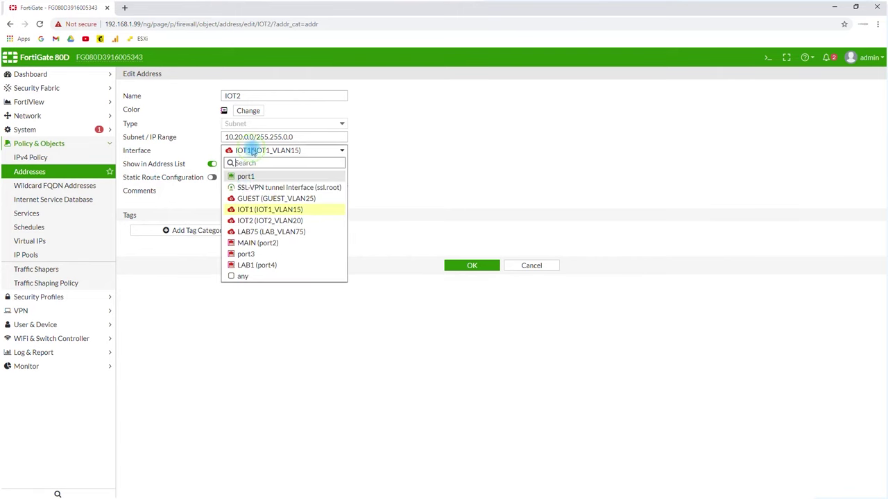
click(251, 220)
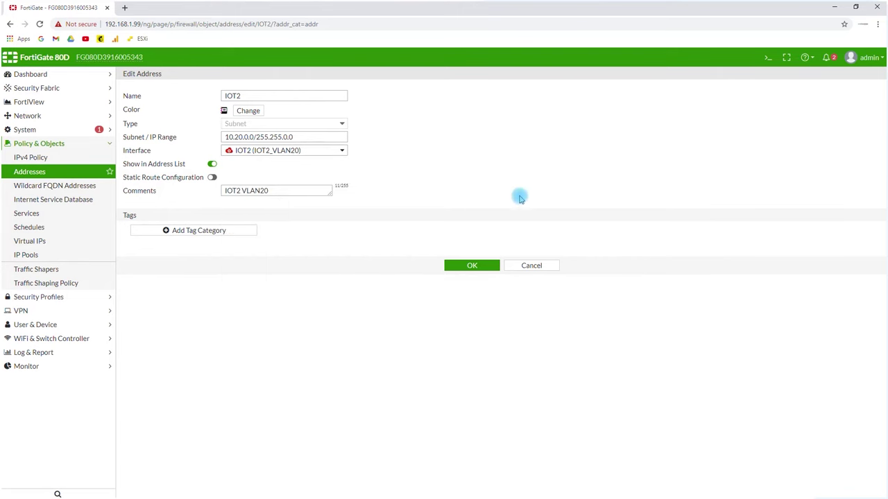
click(475, 268)
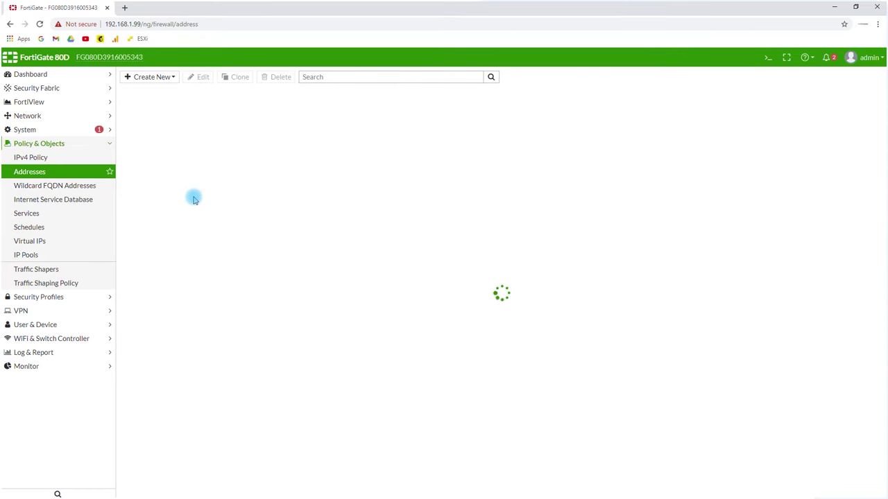
click(176, 154)
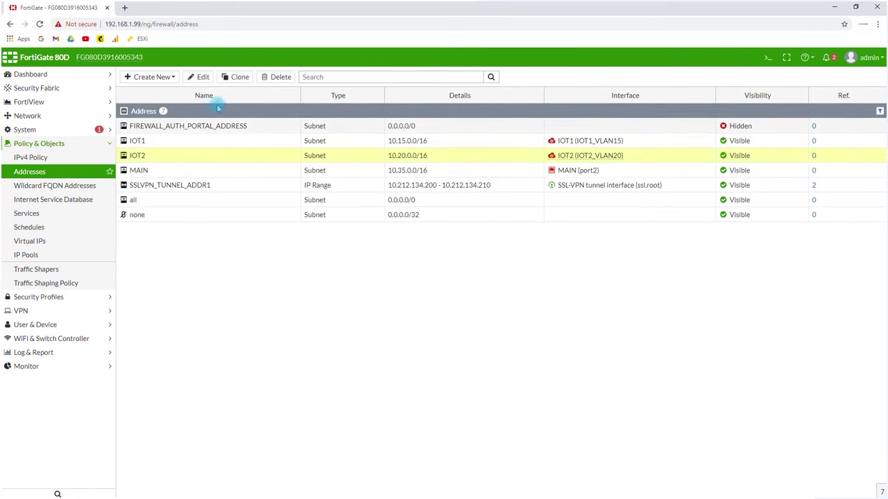
- Clone the IOT2 address under the name GUEST
click(234, 77)
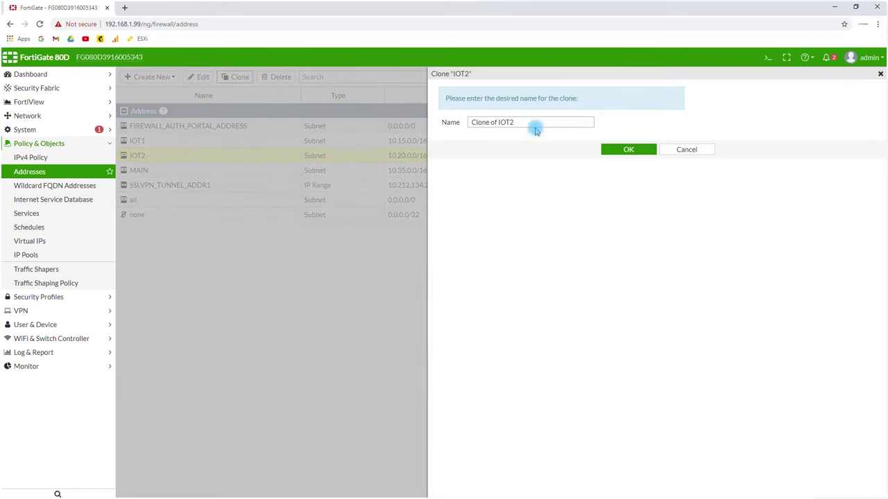
drag(516, 123, 340, 118)
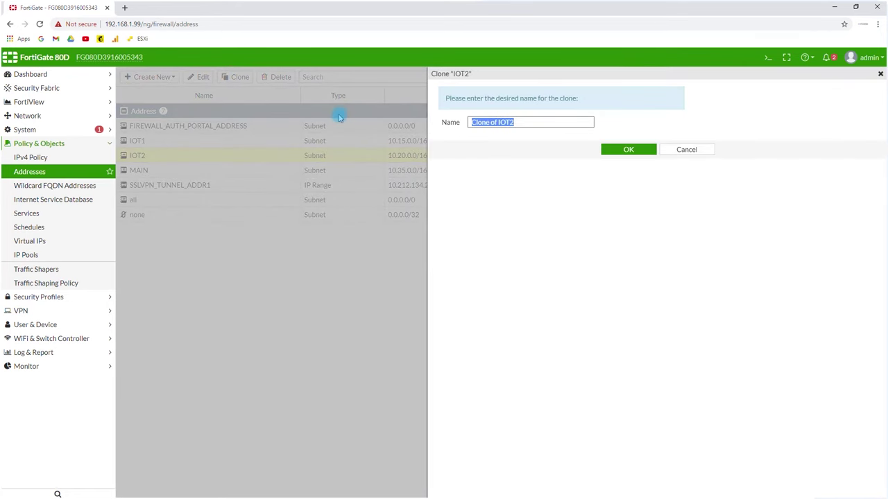
text(GUEST)
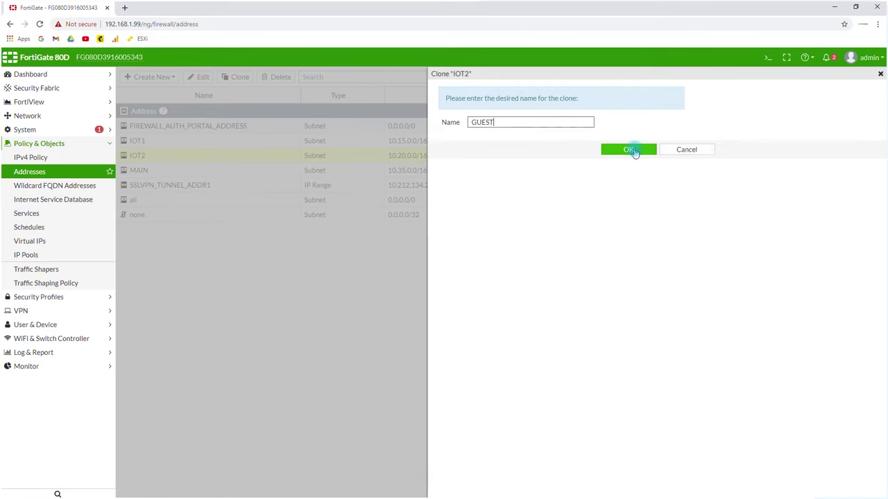
click(633, 149)
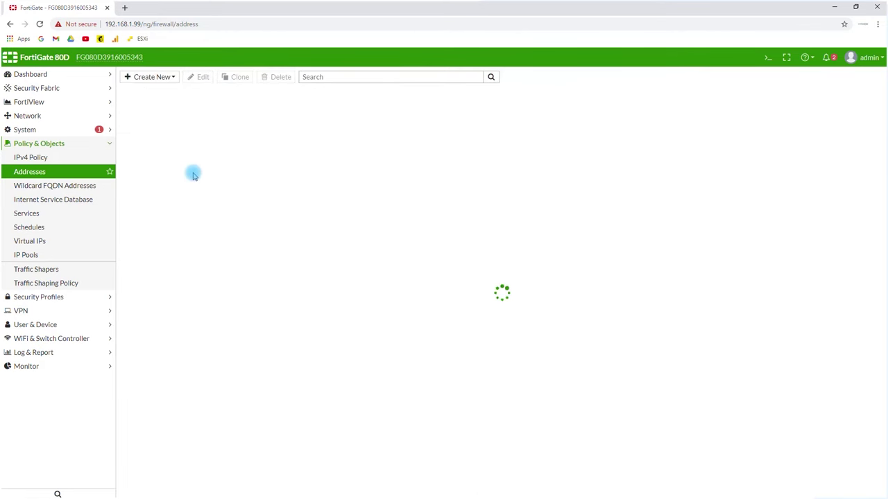
- Set GUEST to subnet 10.25.0.0, interface GUEST (GUEST_VLAN25), comment 'GUEST VLAN 25', and save
double_click(150, 143)
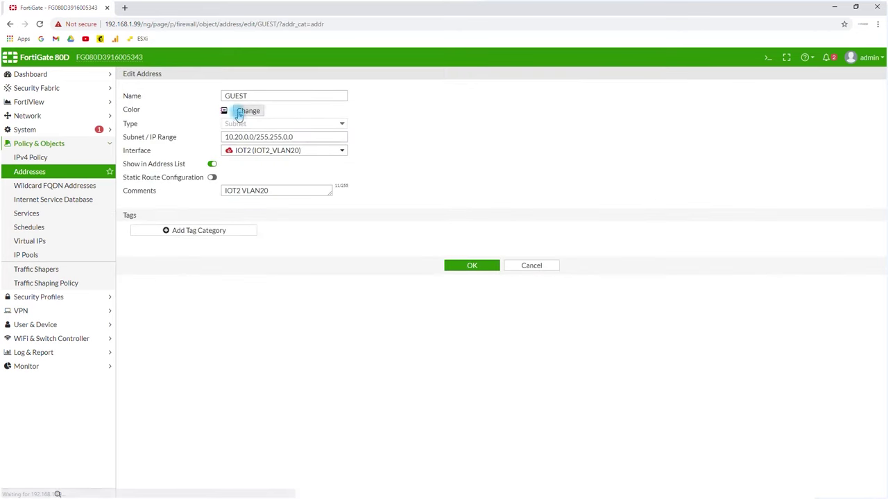
click(238, 137)
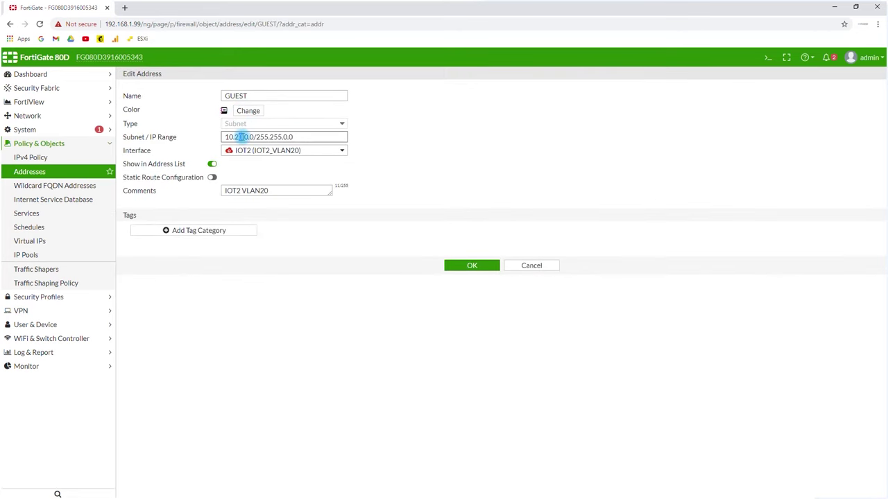
text(5)
click(254, 151)
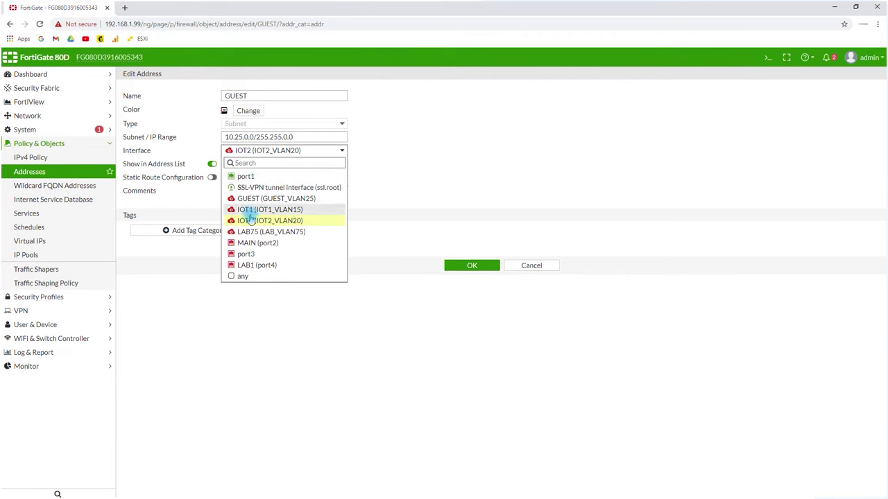
click(244, 199)
click(275, 192)
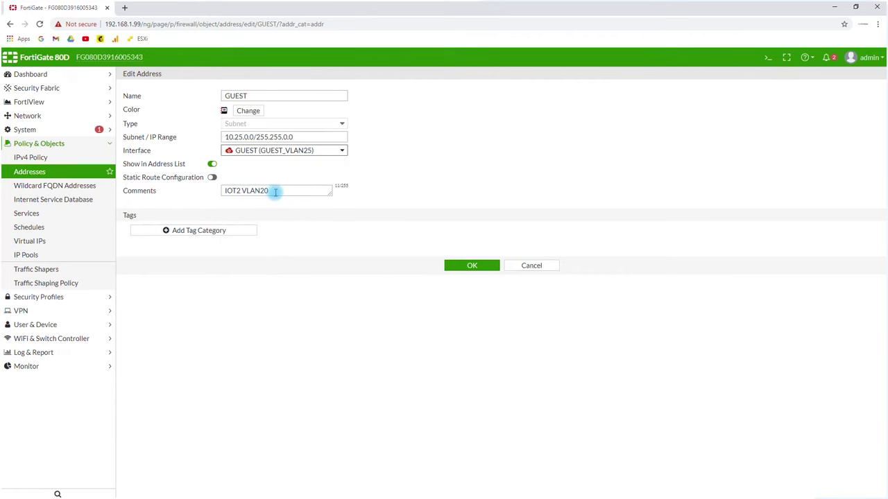
drag(275, 194, 139, 184)
text(GUEST VLAN 25)
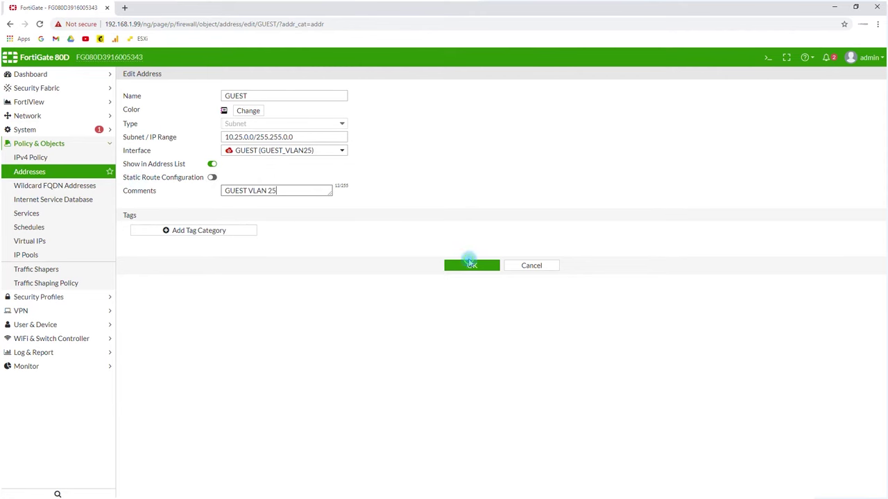
click(471, 266)
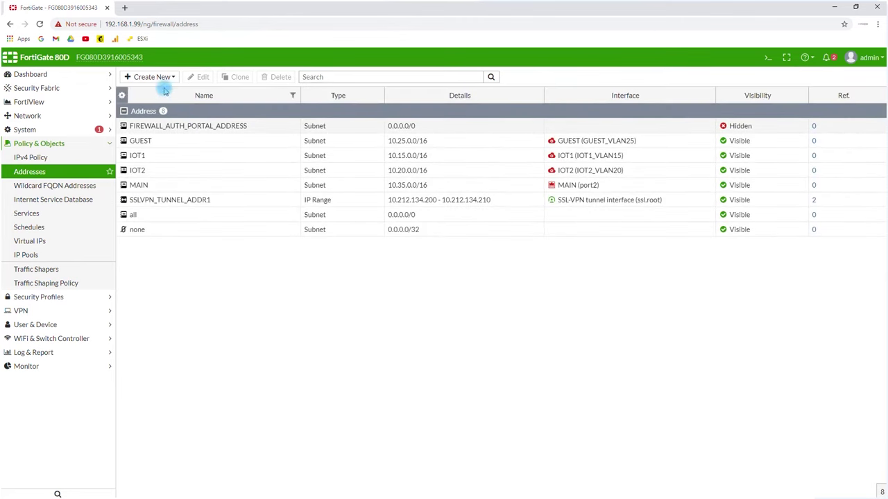
click(164, 142)
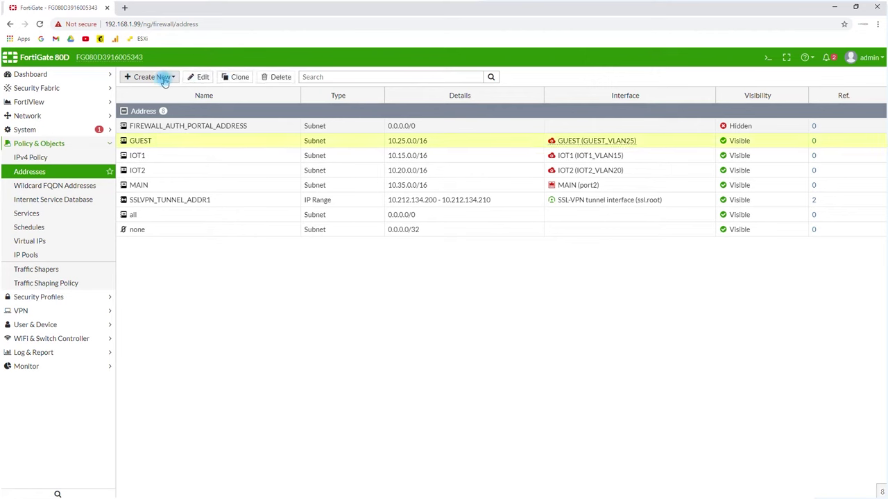
- Clone the GUEST address under the name LAB75
click(232, 77)
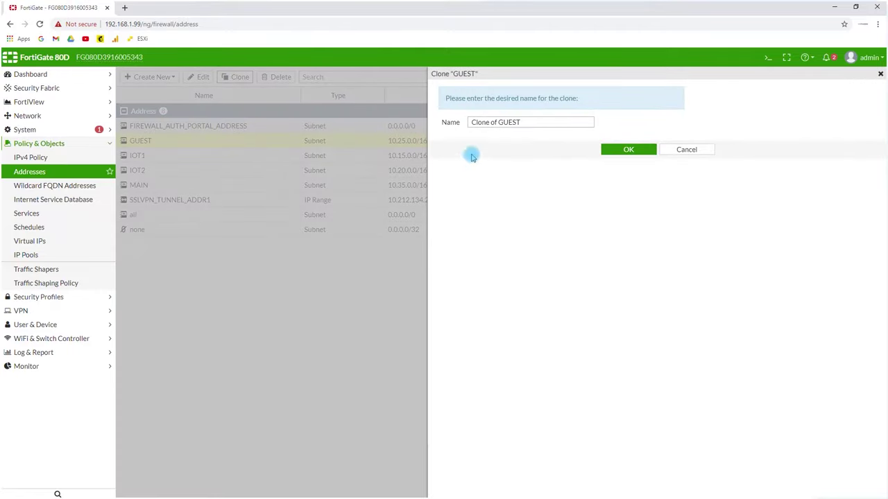
triple_click(499, 123)
text(LAB)
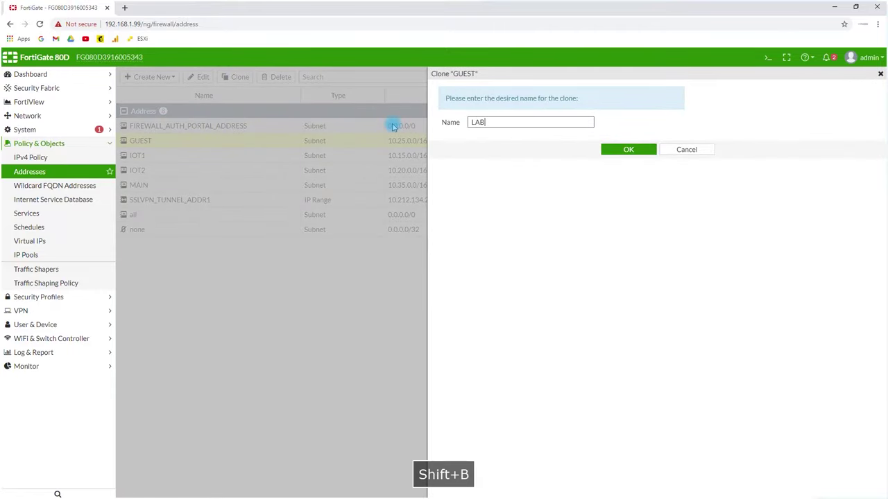
text(75)
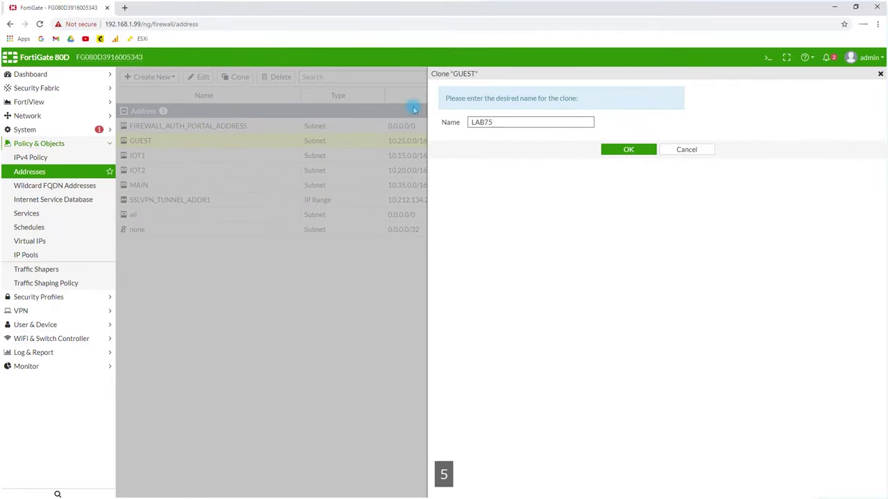
click(624, 148)
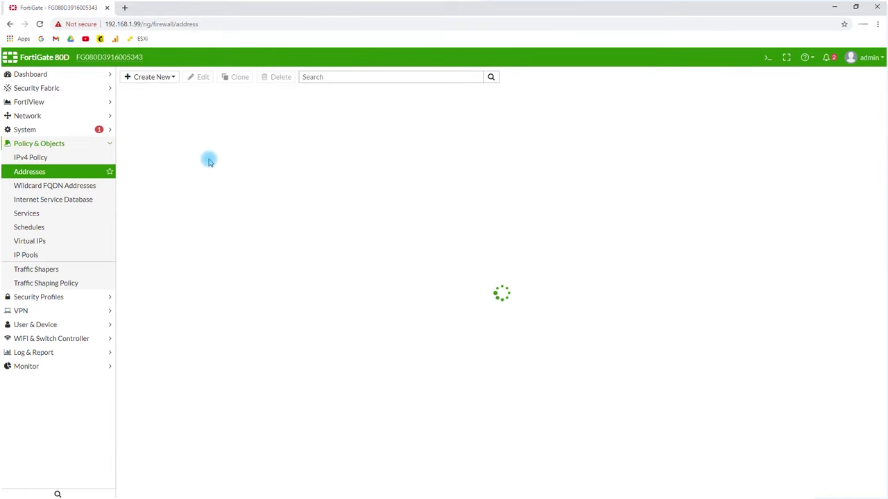
- Bind LAB75 to LAB75 (LAB_VLAN75) with comment 'LAB VLAN 75', save, and recheck its settings
double_click(166, 185)
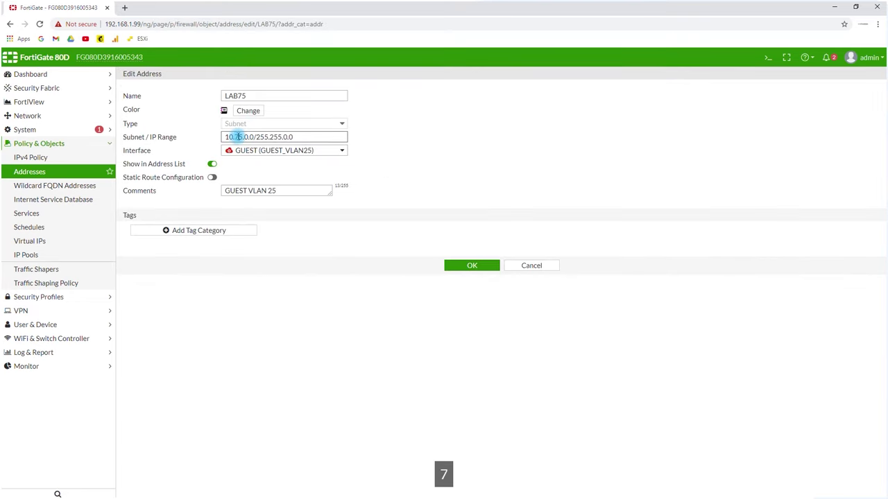
click(307, 150)
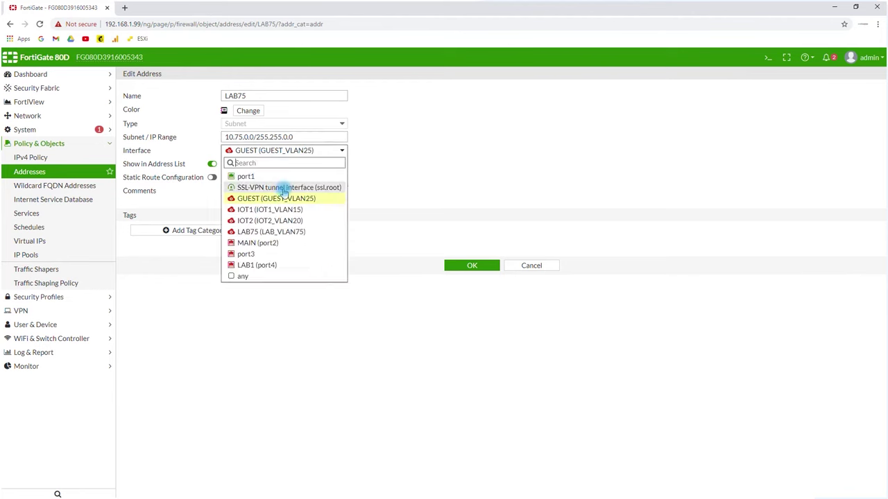
click(273, 231)
click(247, 192)
drag(247, 192, 177, 193)
text(LAB VLAN )
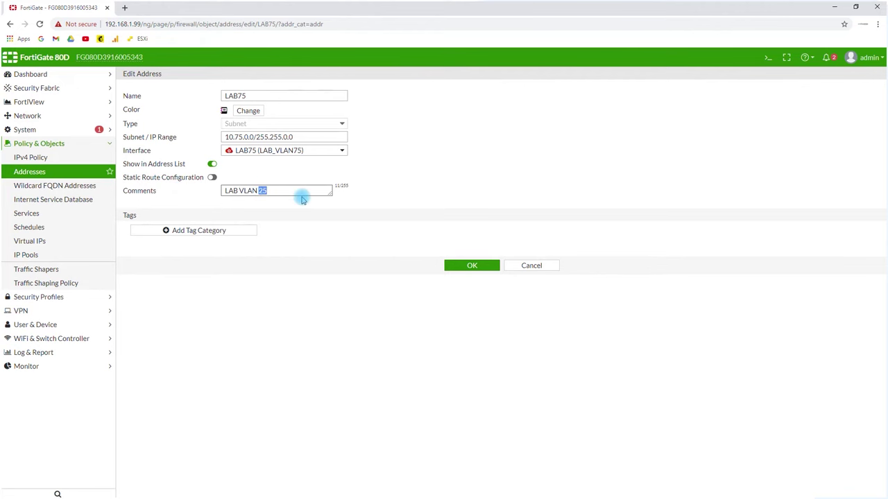
text(75)
click(465, 267)
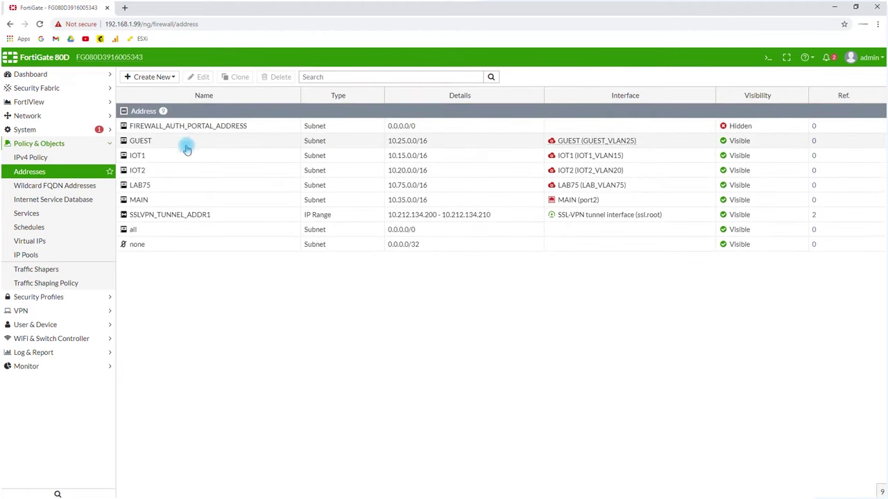
click(168, 188)
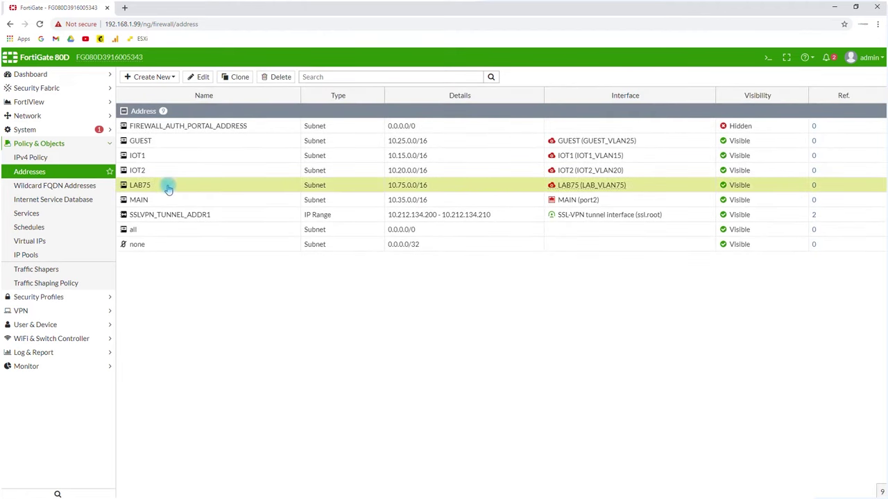
click(201, 78)
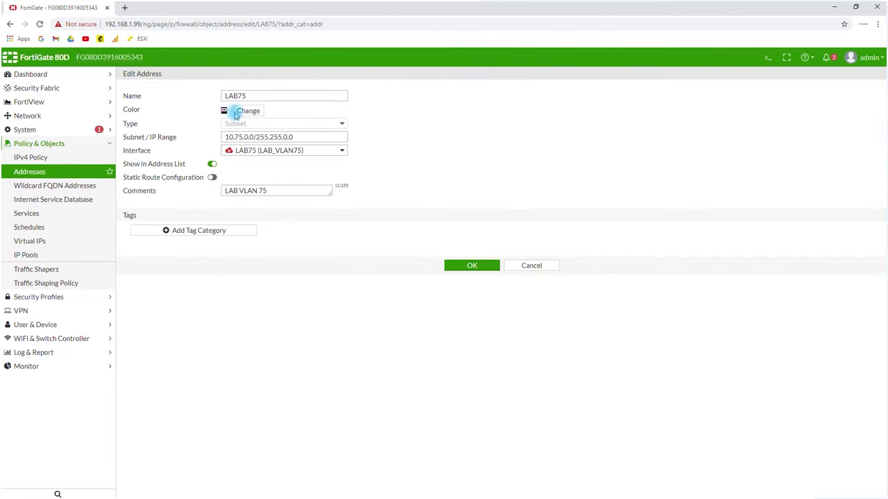
click(523, 267)
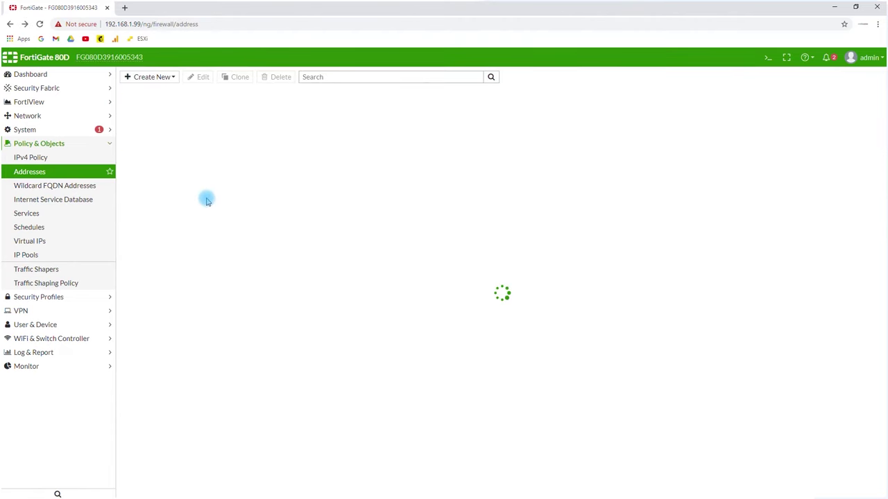
- Clone the LAB75 address under the name LAB1
click(186, 186)
click(236, 78)
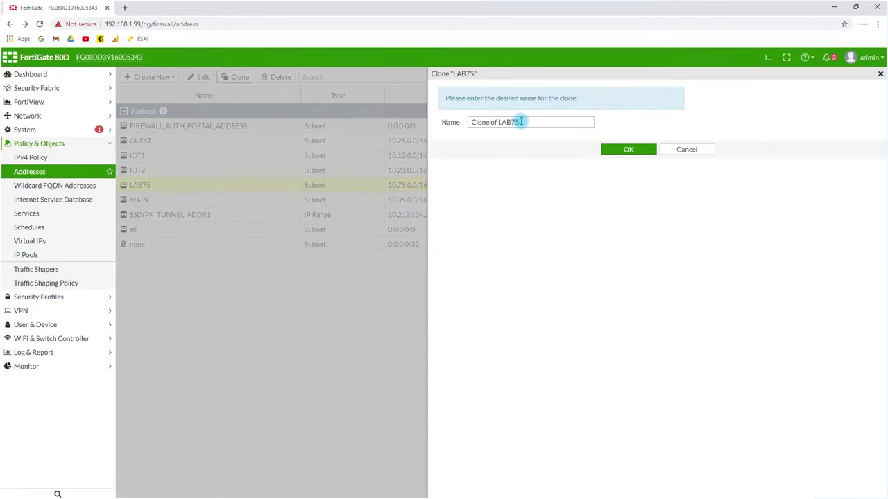
drag(517, 122, 303, 143)
text(LAN)
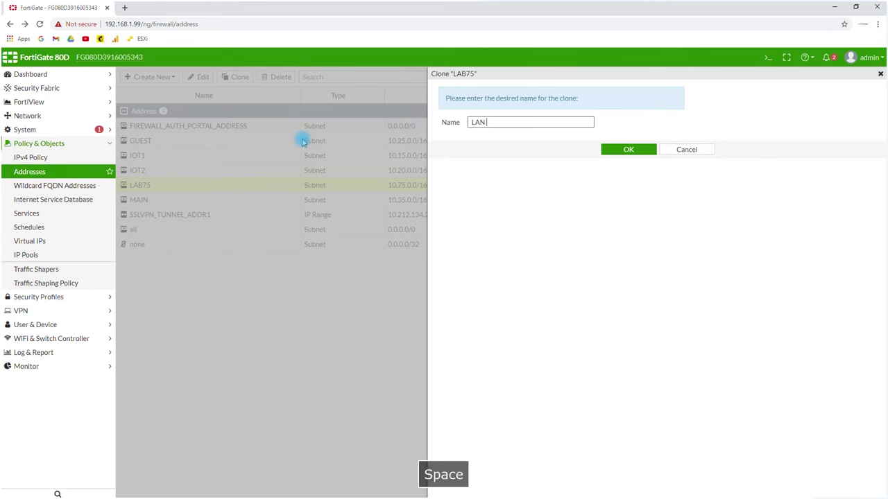
key(BackSpace)
key(BackSpace)
text(B)
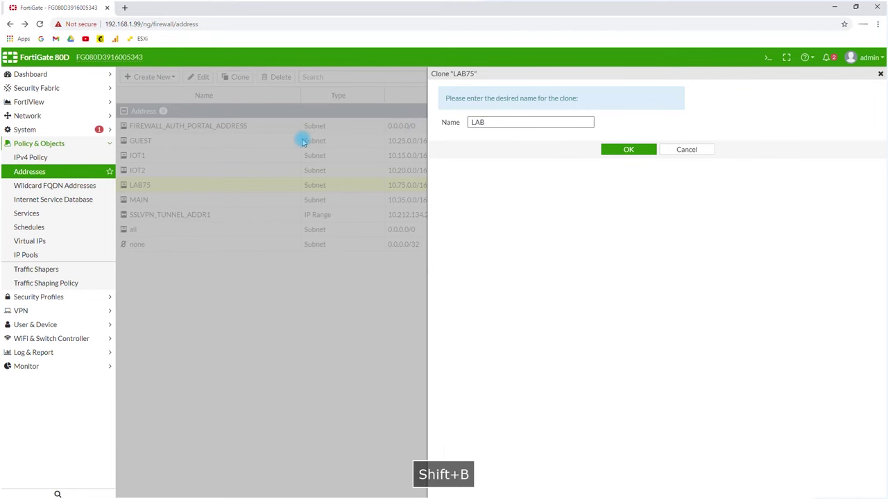
text(1)
click(628, 149)
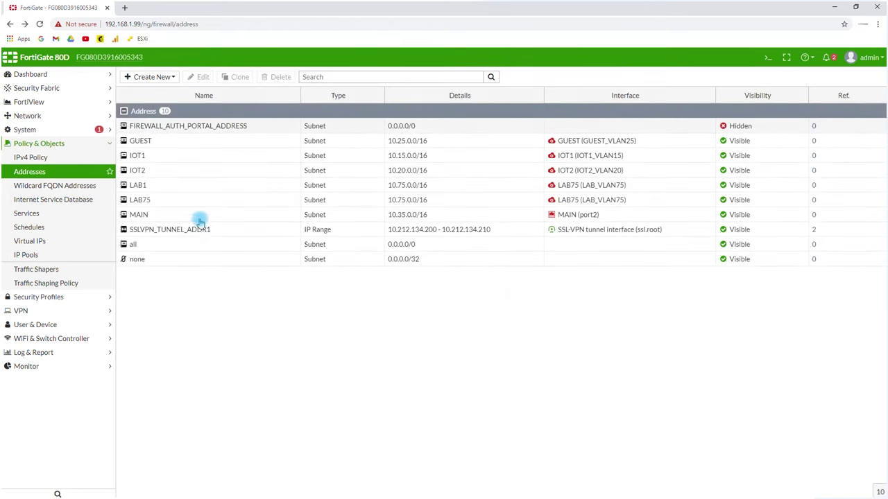
- Change LAB1's subnet to 192.168.0.0/255.255.255.0
click(166, 185)
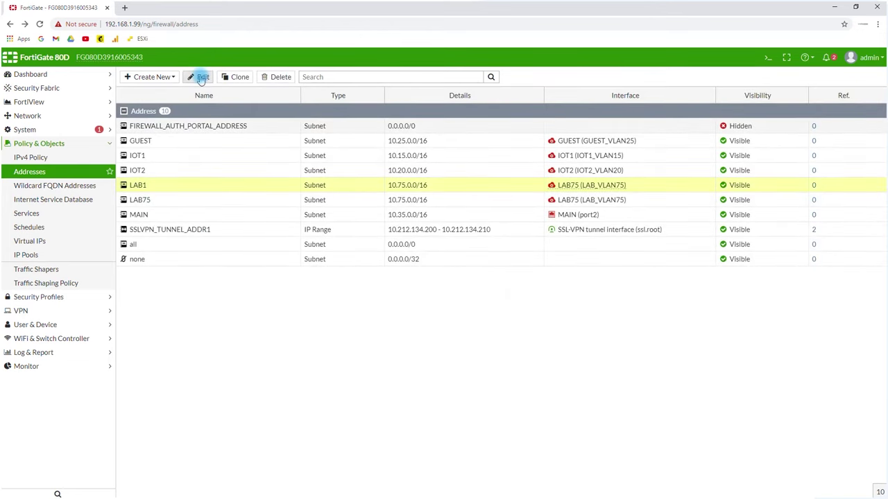
click(201, 77)
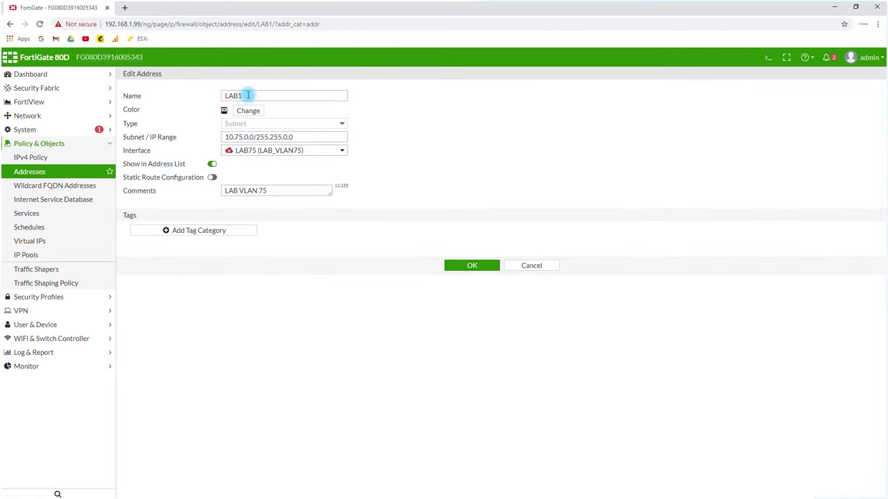
drag(256, 137, 177, 149)
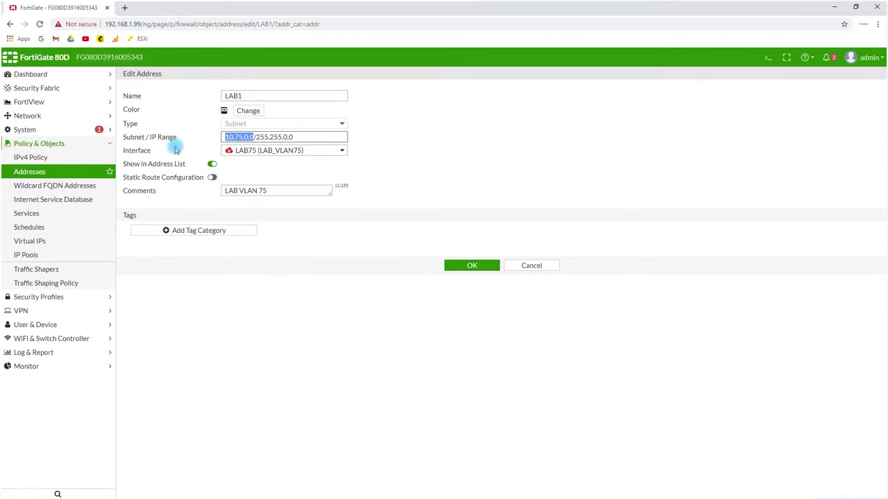
text(19)
key(BackSpace)
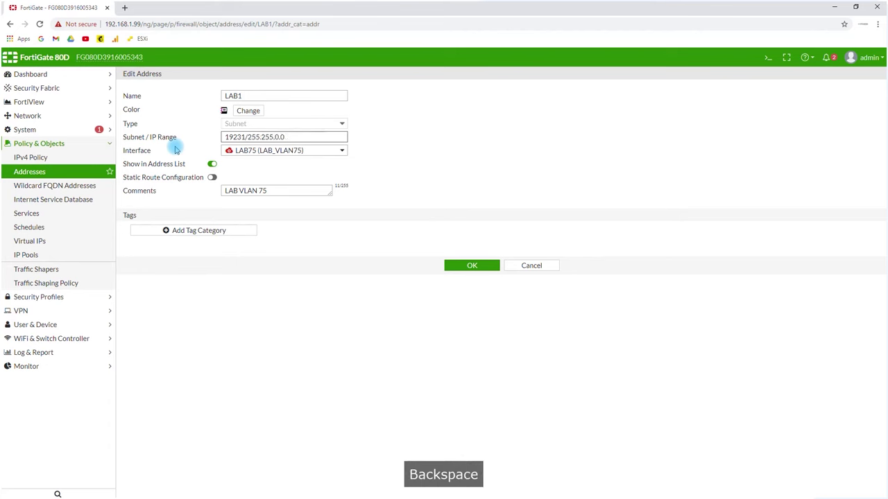
text(.168)
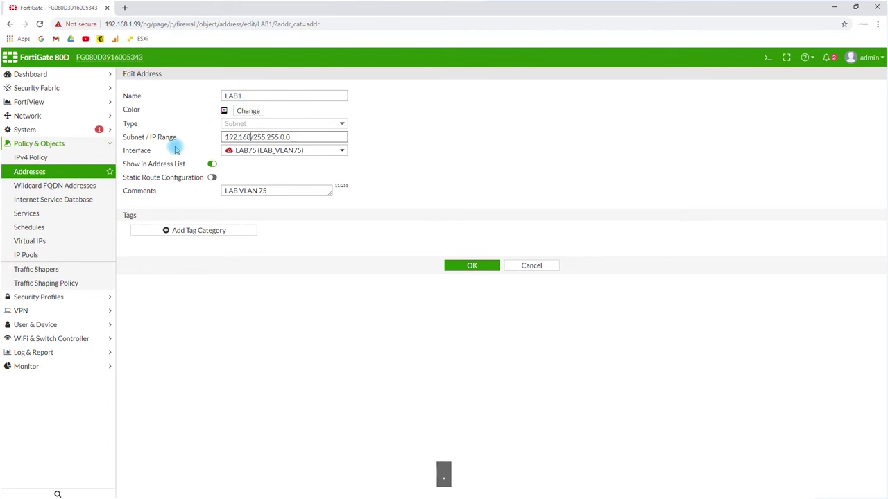
text(.0.1)
key(BackSpace)
text(0)
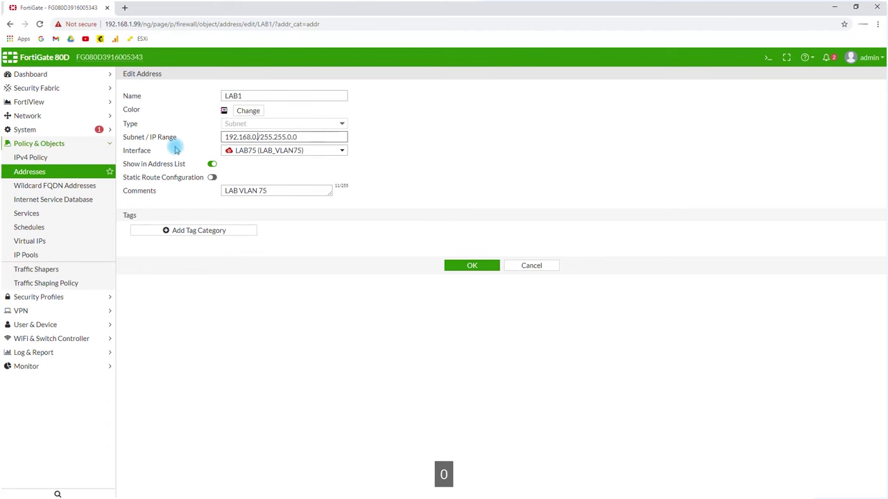
click(296, 136)
key(BackSpace)
text(255)
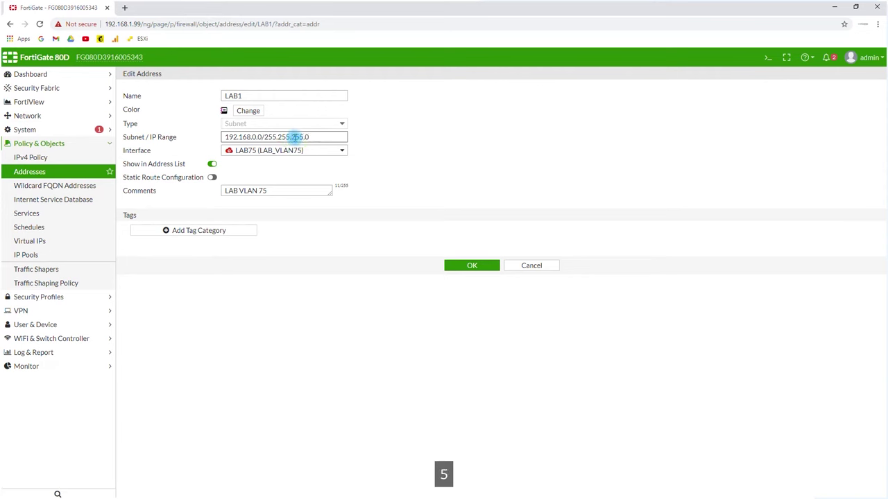
- Bind LAB1 to the LAB1 (port4) interface with comment 'LAB VLAN 1', and save
click(285, 150)
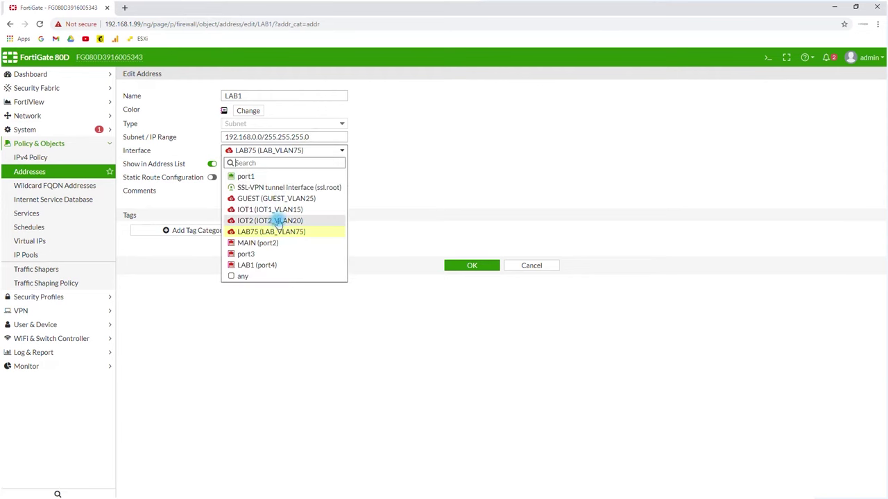
click(277, 265)
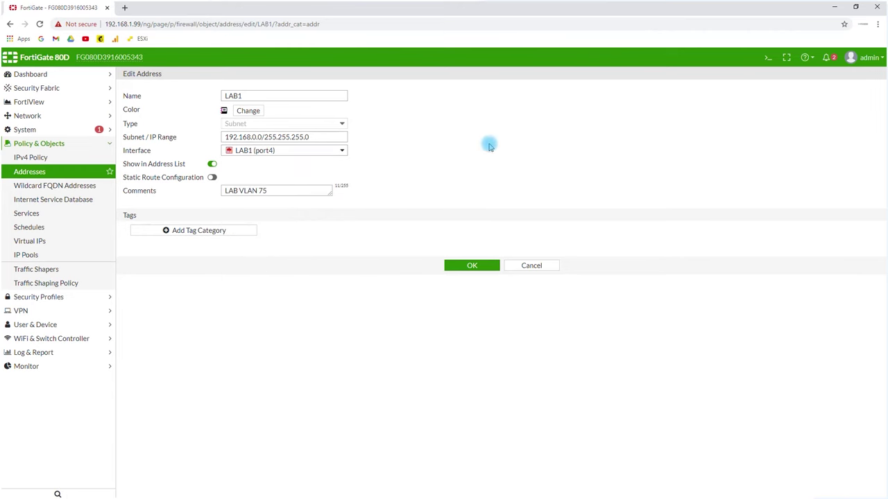
drag(281, 190, 251, 190)
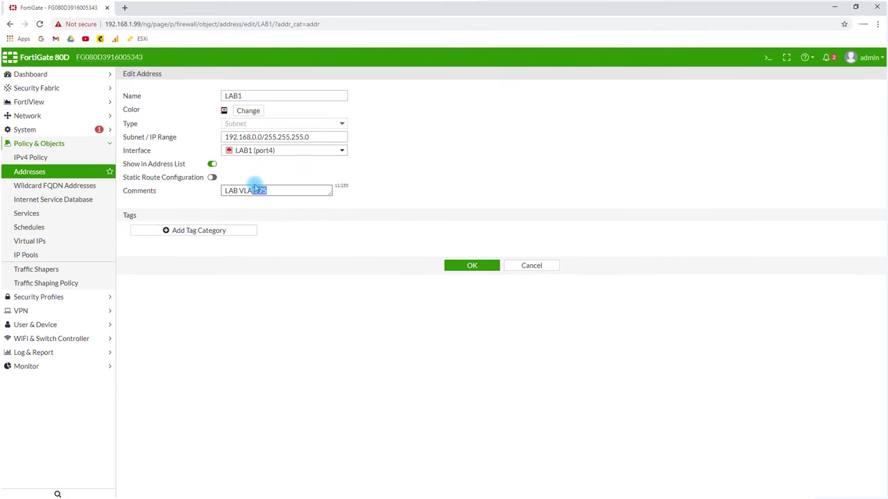
key(BackSpace)
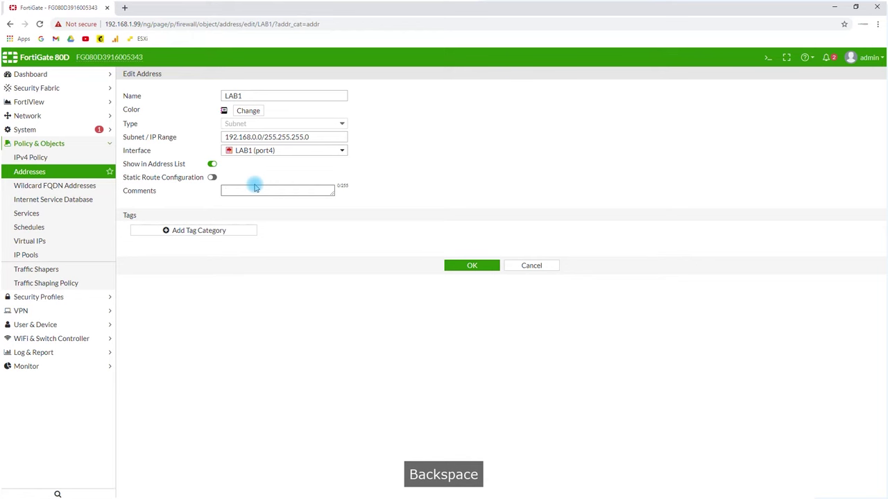
text(LAB VLAN)
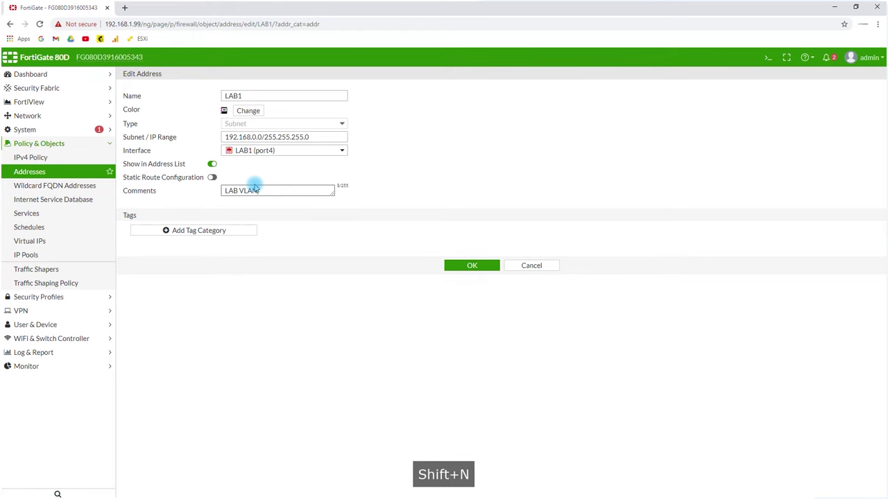
text( 1)
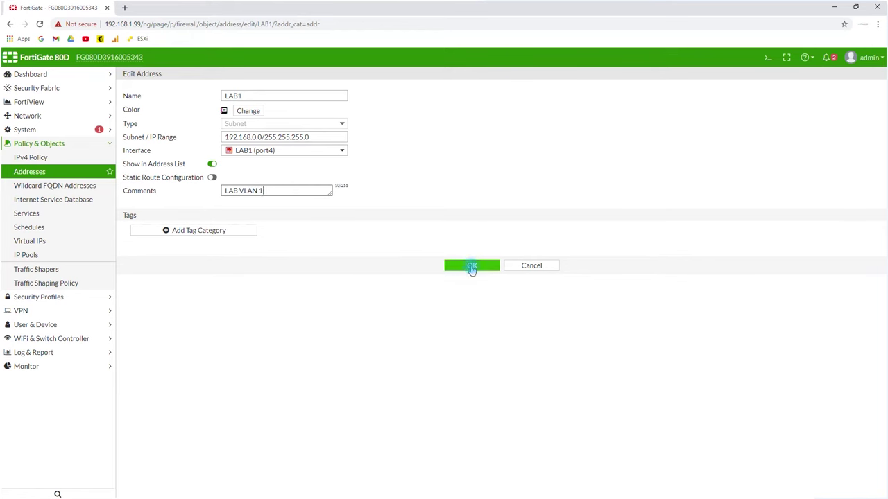
click(470, 266)
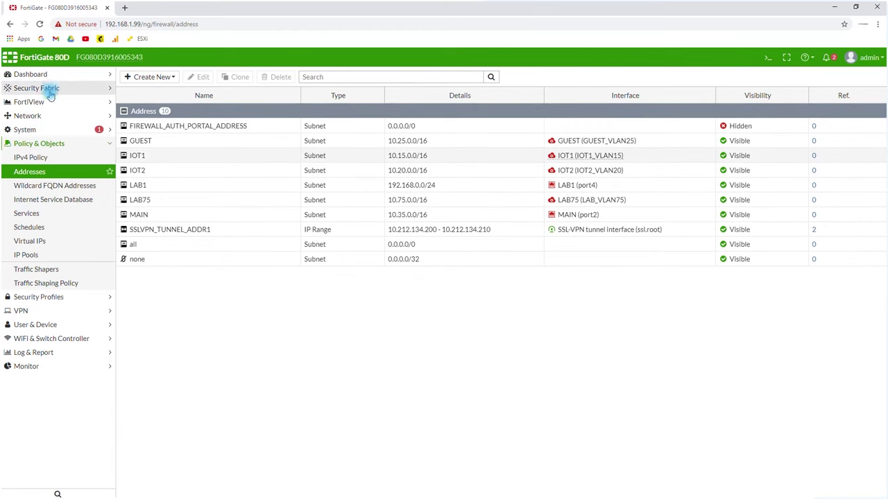
- Set the FortiGate host name to FG in System Settings and apply it
click(48, 130)
click(26, 185)
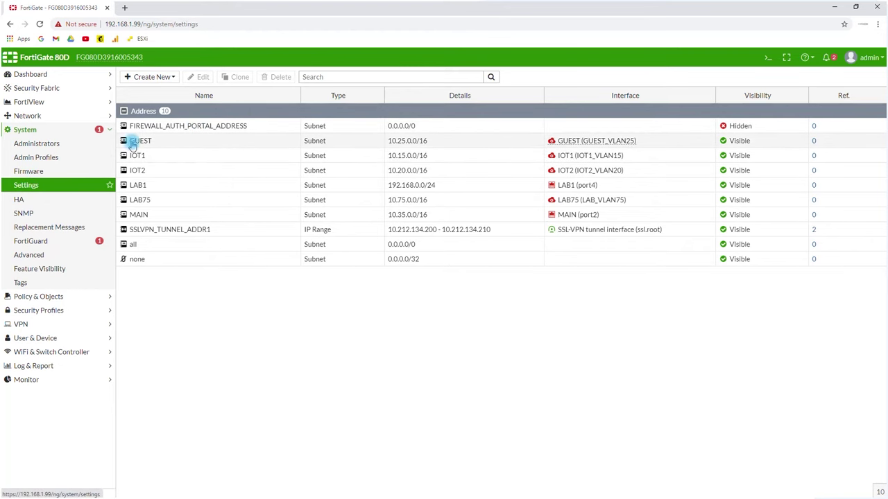
double_click(245, 96)
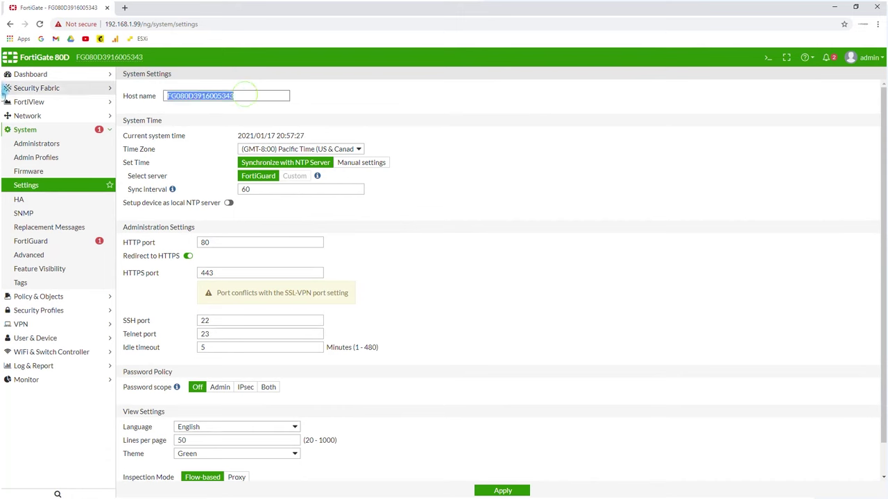
text(FG)
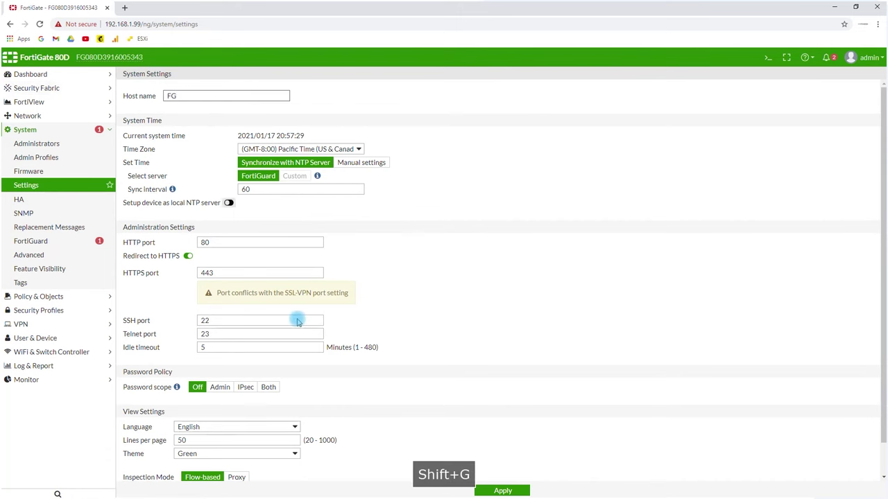
scroll(297, 319, down, 1)
click(480, 493)
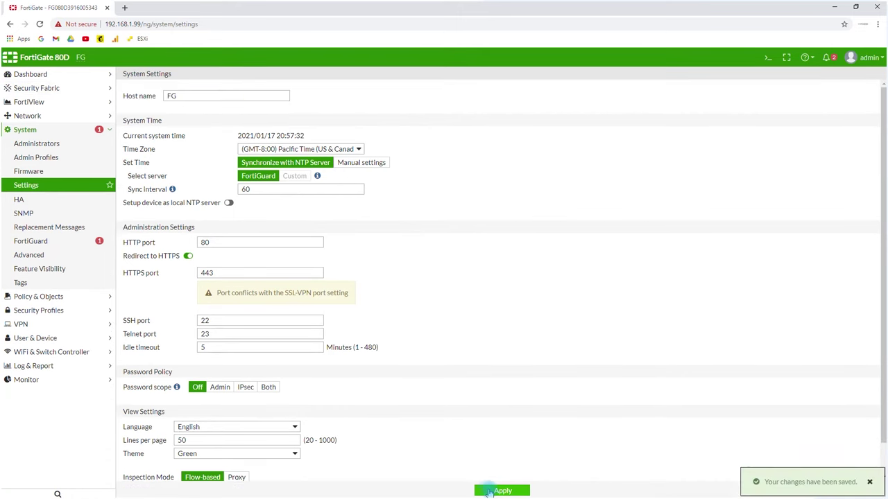
- Check the SecureCRT console login prompt for the new FG hostname, then return to the browser
key(alt+Tab)
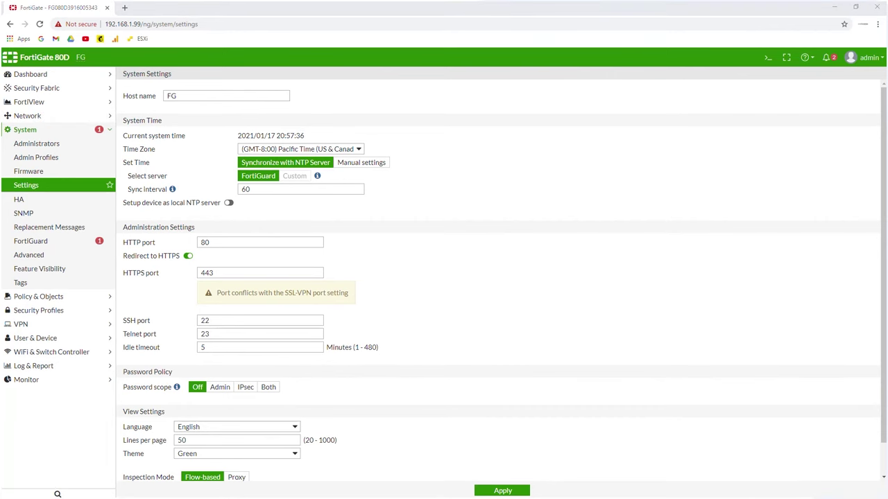
key(alt+Tab)
key(Return)
key(Return)
key(Return)
key(Return)
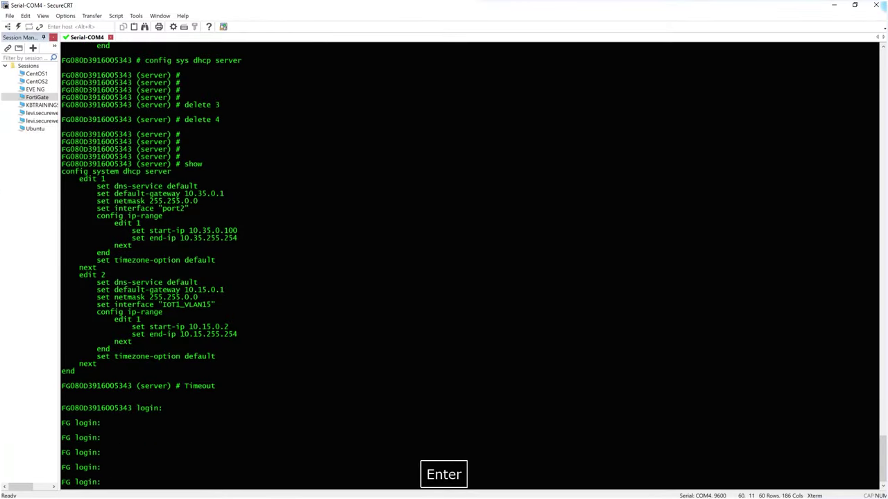
key(alt+Tab)
- Open the administrators list in the FortiGate GUI
click(69, 143)
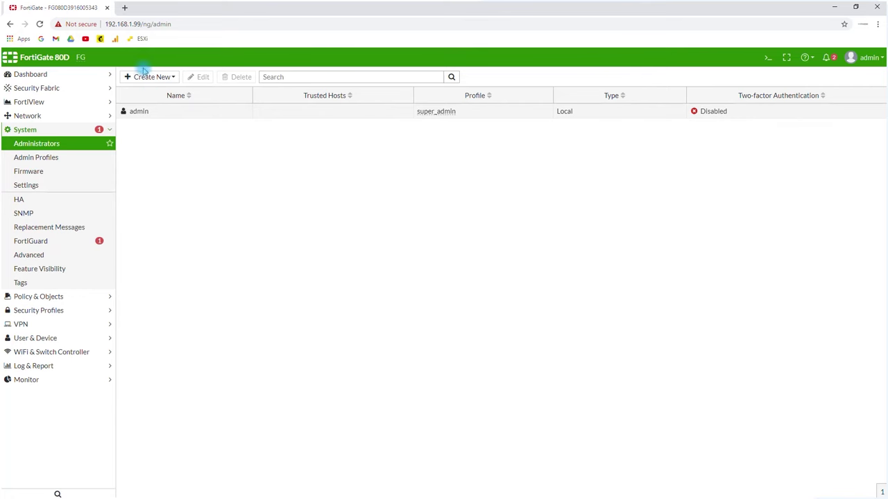
- Open Network > Interfaces to show the FortiGate port list
click(40, 115)
click(53, 130)
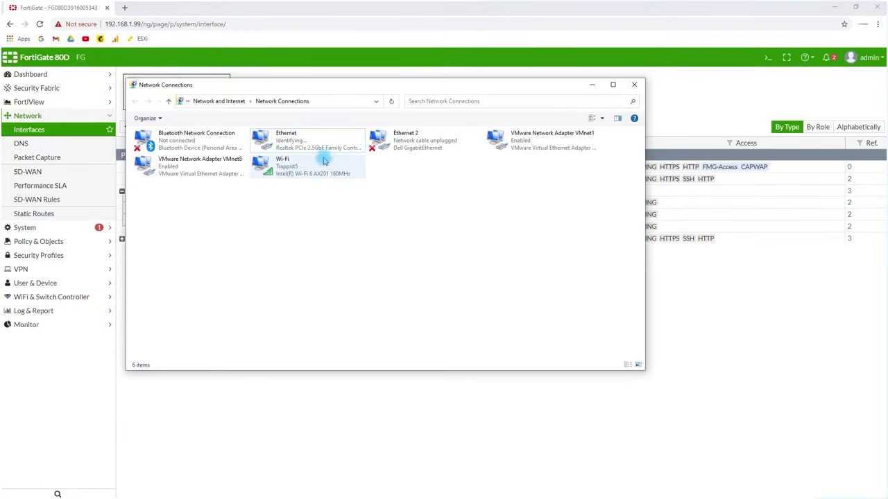
- Set the Ethernet adapter's IPv4 to obtain an IP address automatically and close its properties
right_click(300, 145)
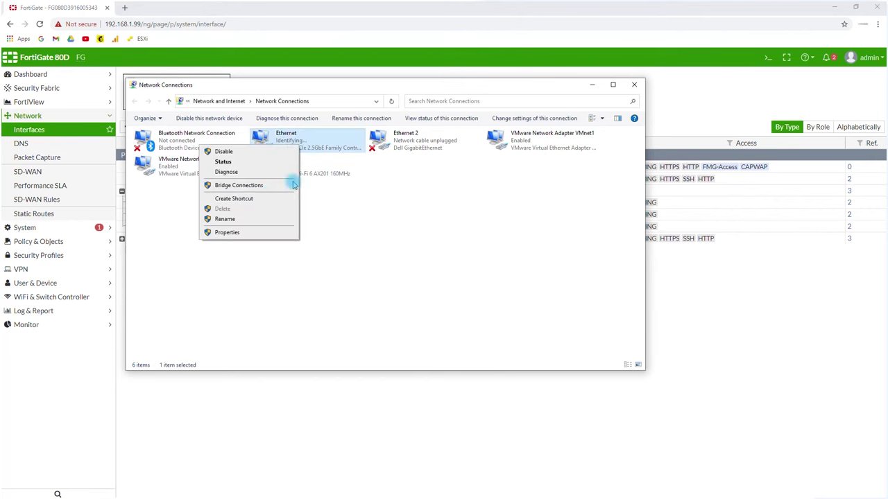
click(234, 233)
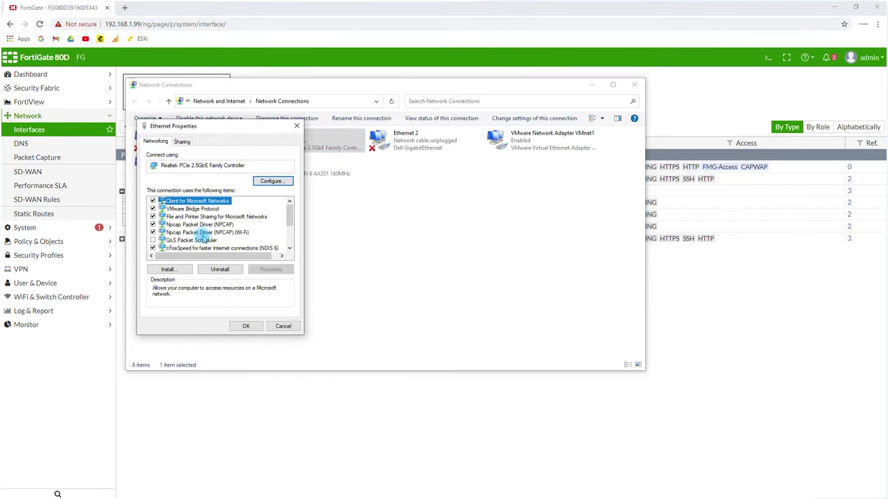
scroll(206, 238, down, 1)
click(188, 234)
click(271, 269)
click(169, 217)
click(278, 355)
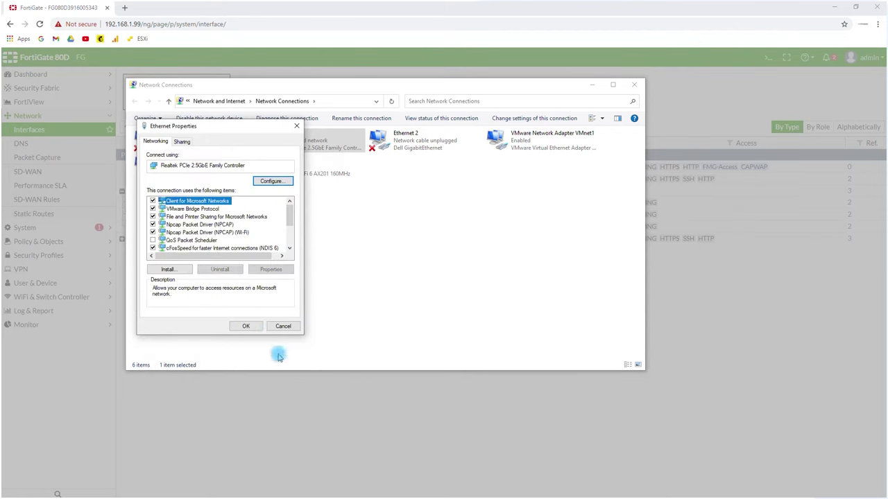
click(252, 327)
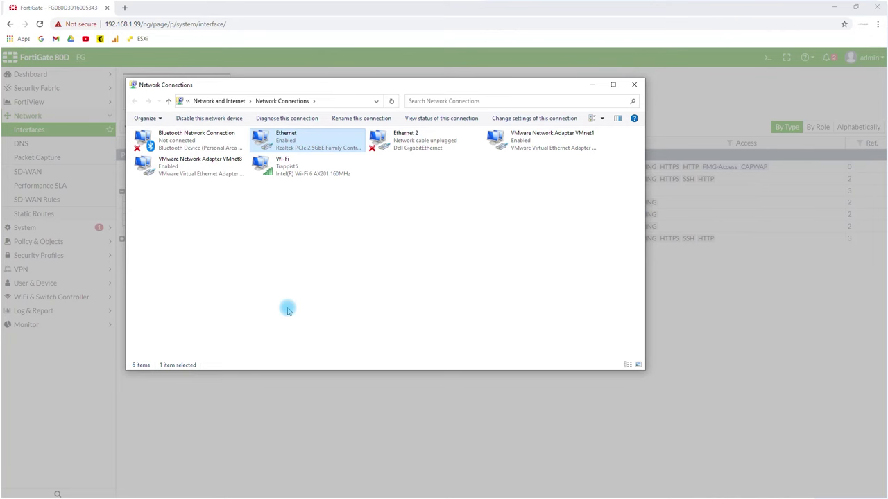
- Load the FortiGate at 10.35.0.1 in Chrome, bypassing the certificate warning
click(109, 25)
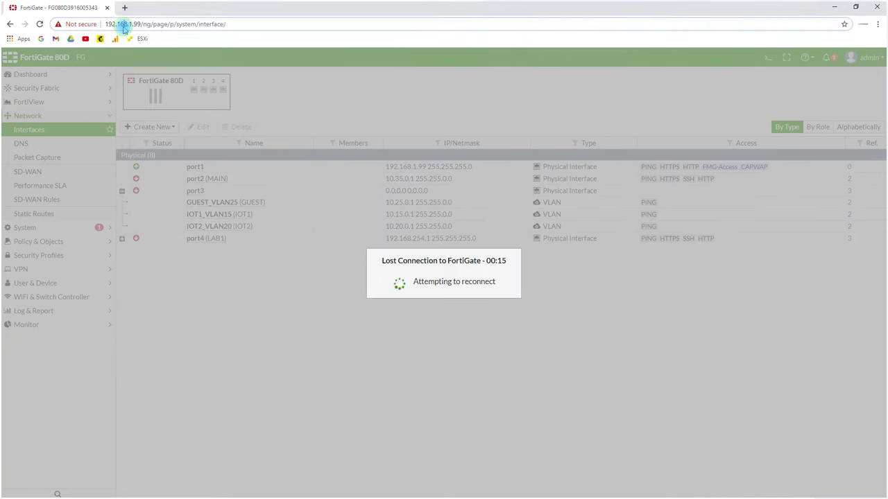
text(10)
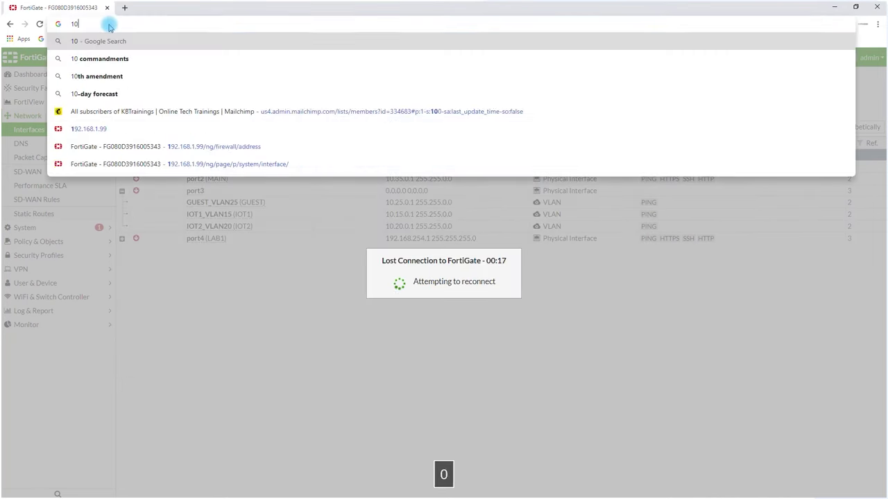
text(.35.0.1)
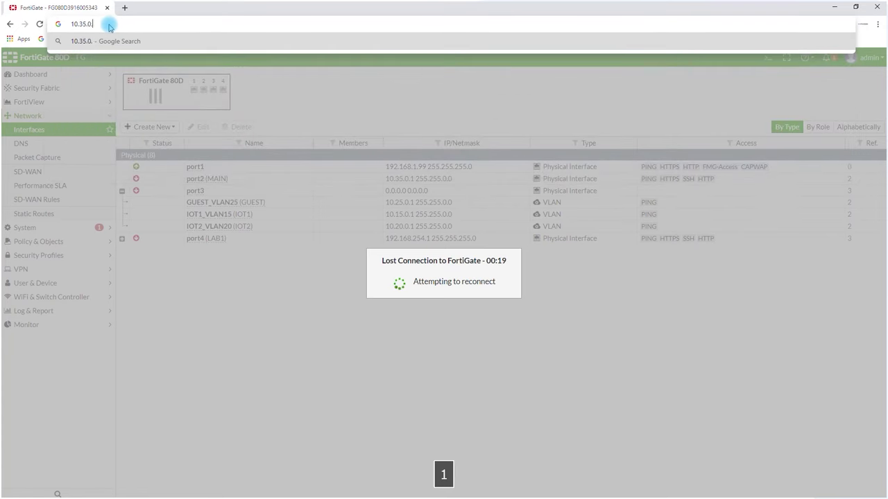
key(Return)
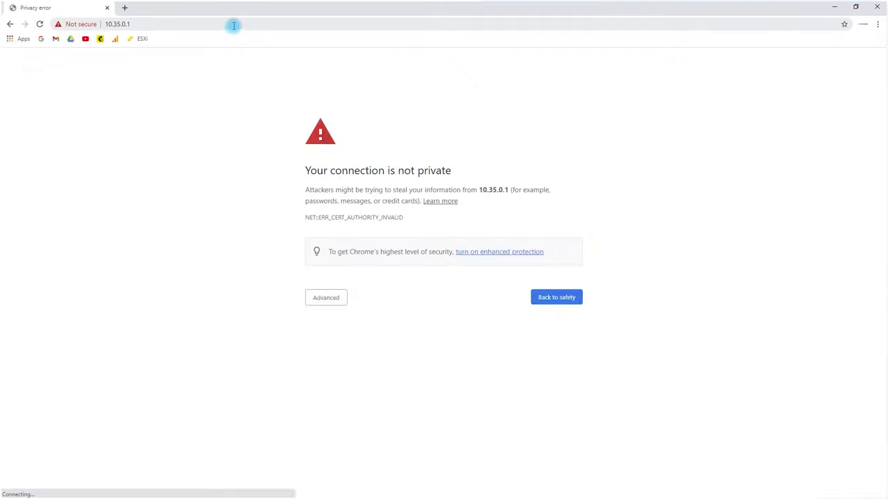
click(336, 306)
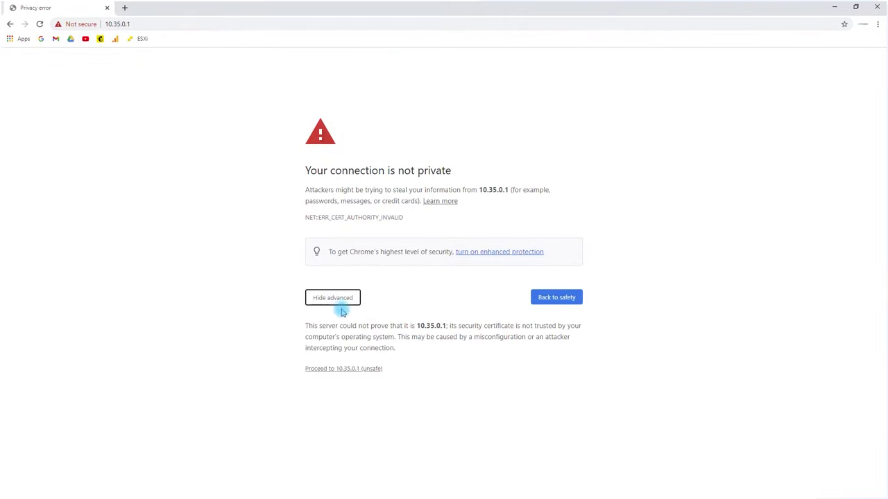
click(345, 369)
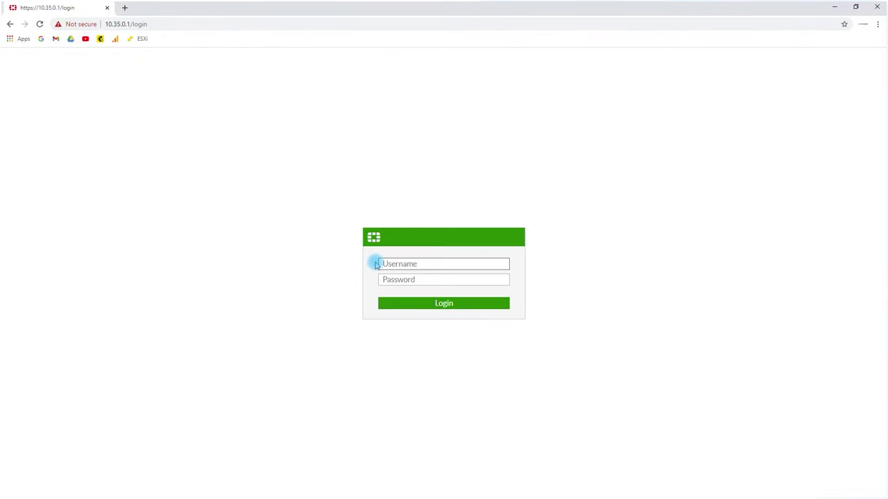
- Enter the admin username on the login page, retyping it after the failed attempt
text(admin)
key(Return)
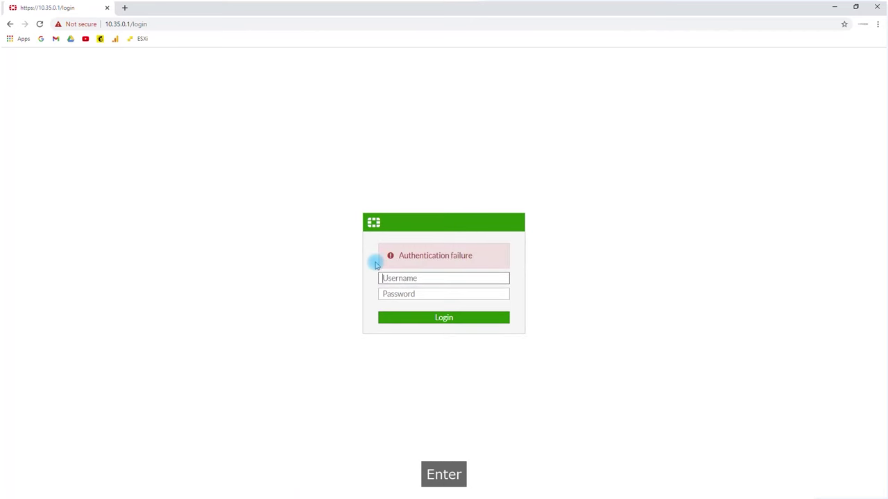
text(admin)
key(Tab)
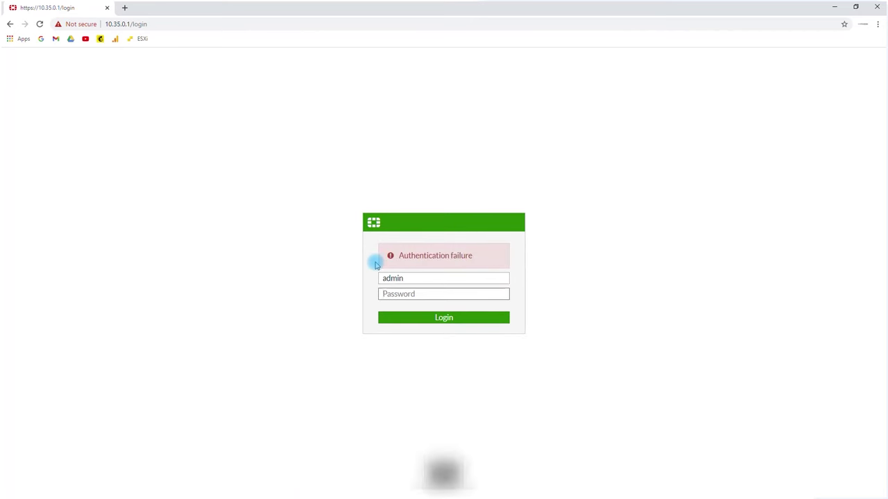
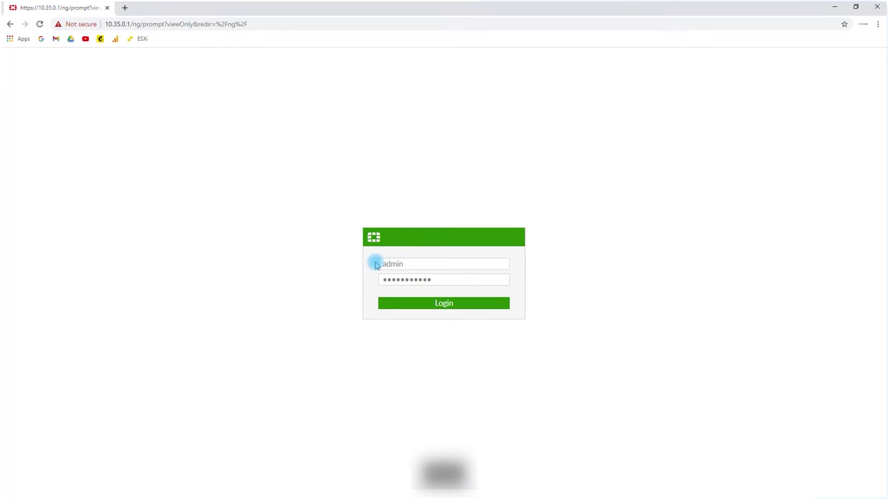
- Skip the file system check, go to Network > Interfaces, and bring up port2's actions
click(472, 321)
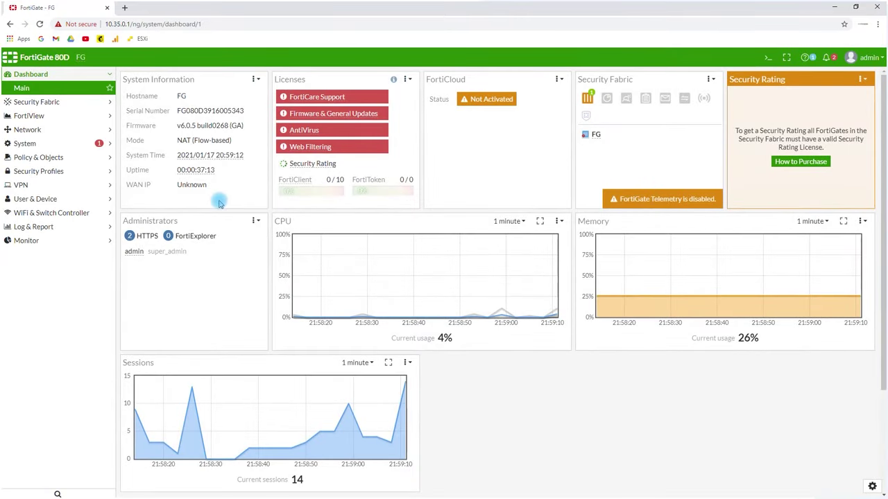
click(58, 102)
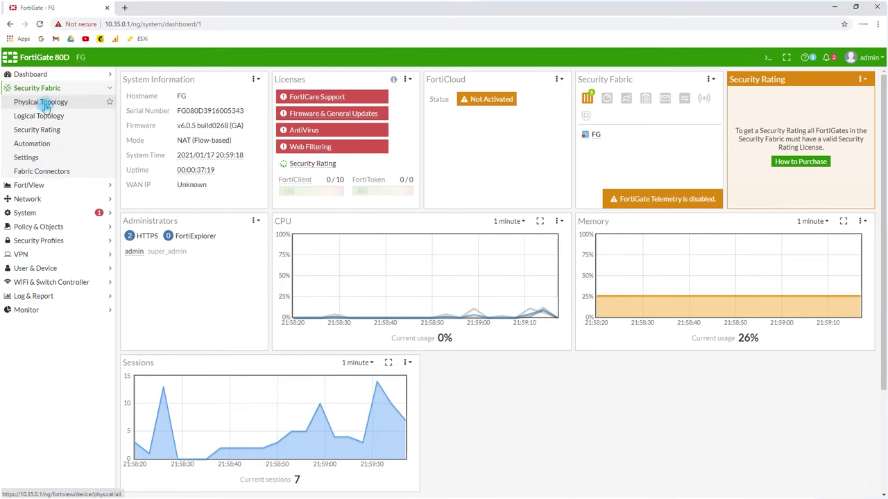
click(47, 199)
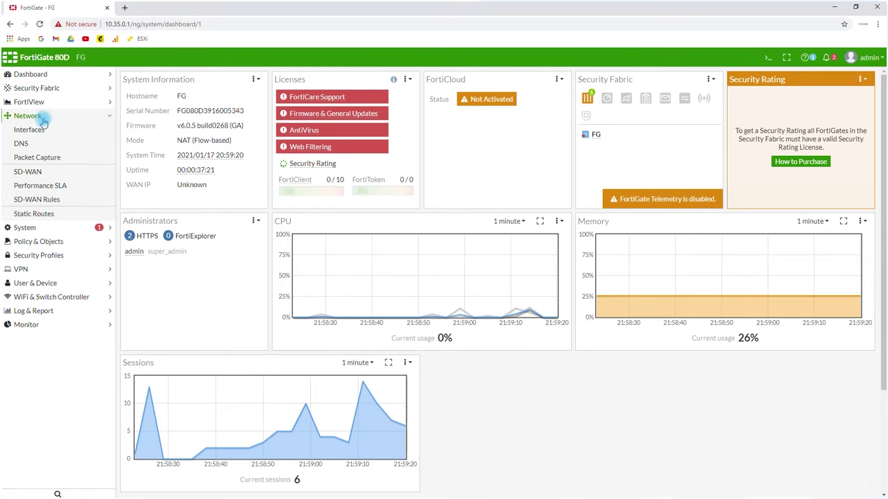
click(97, 130)
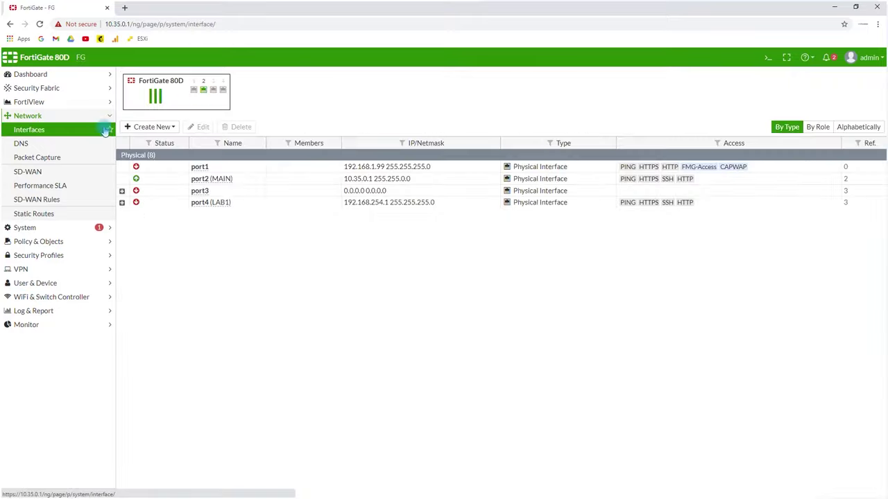
right_click(199, 179)
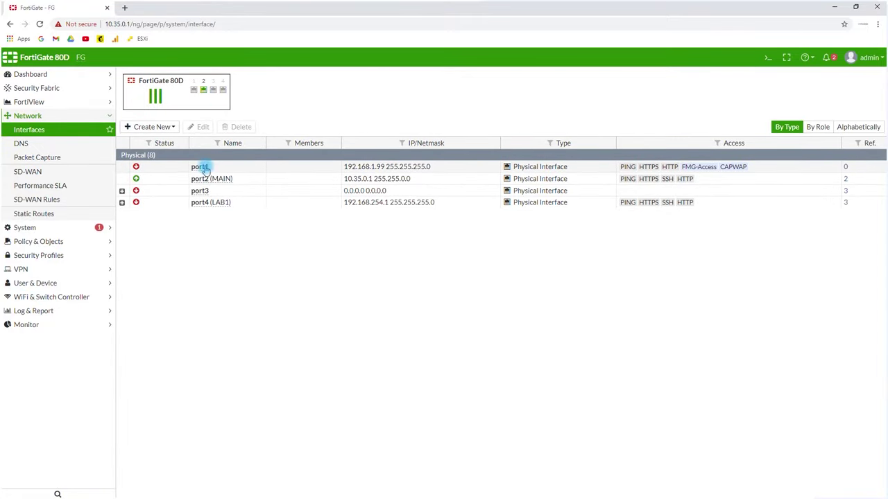
- Run ping 8.8.8.8 in the CLI Console, which returns 'Unknown action 0'
click(768, 57)
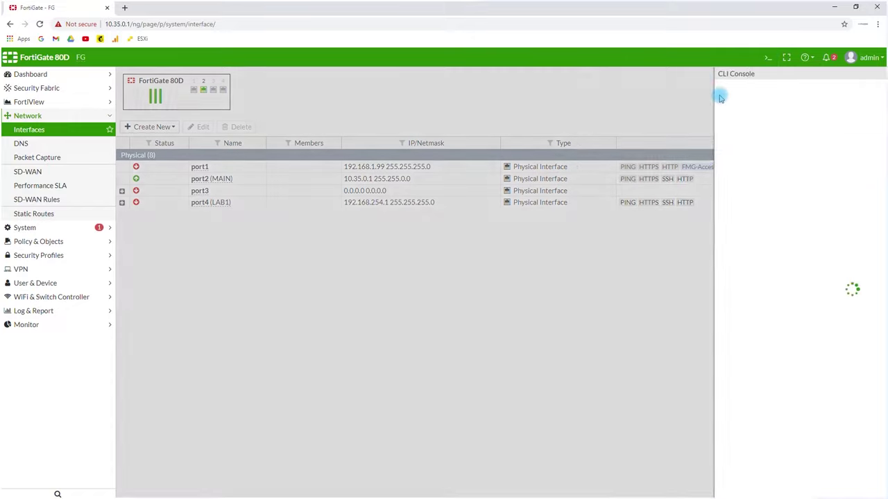
text(pin)
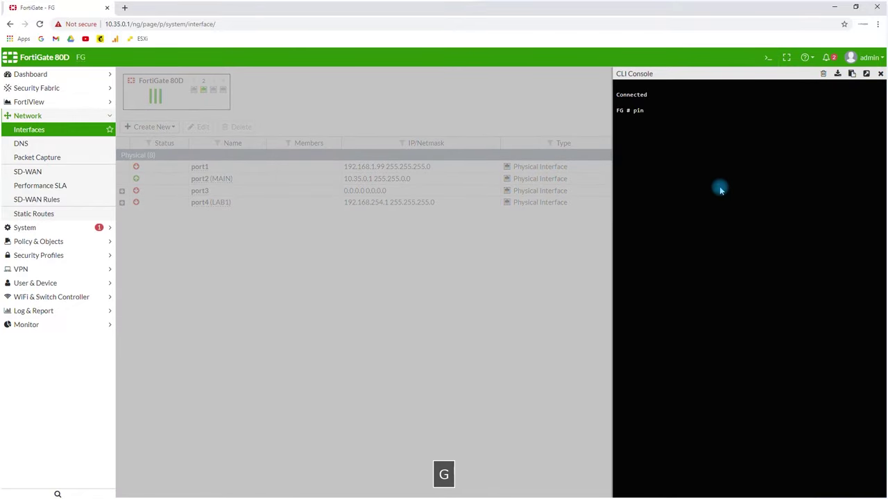
text(g 8.8.8.8)
key(Return)
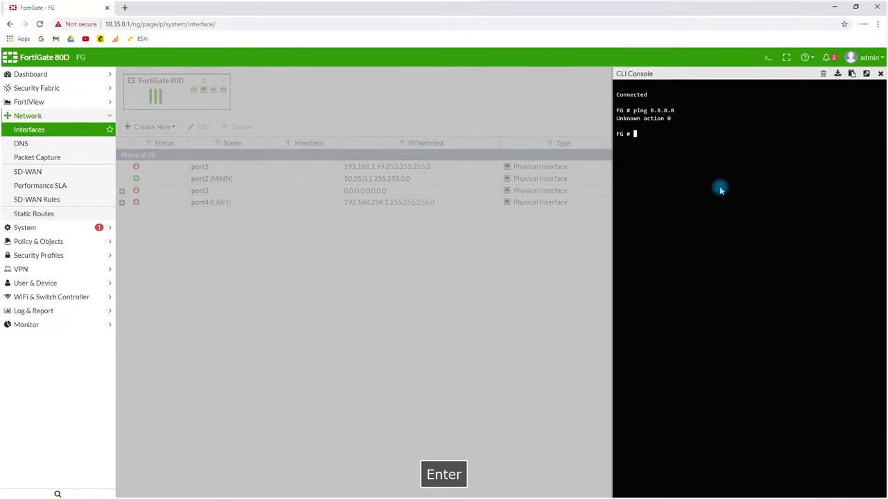
- Recall the previous command and rerun it as 'exec ping 8.8.8.8'
key(Up)
key(Left)
key(Left)
key(Left)
key(Left)
key(Left)
key(Left)
key(Left)
key(Left)
key(Left)
key(Left)
key(Left)
key(Left)
text(exec)
key(Return)
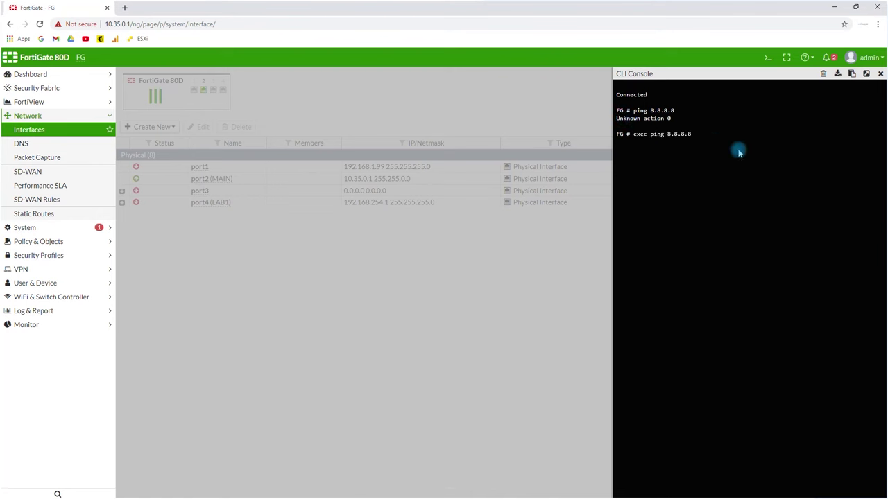